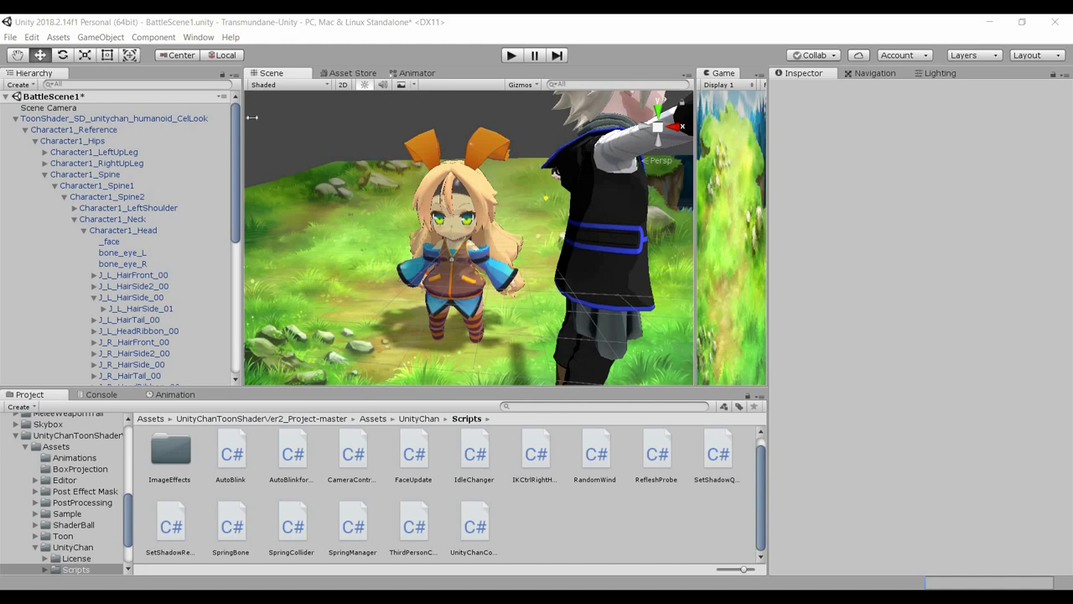
- Run the scene, review the unitychan model's Spring Manager bone list, and raise the model to test its spring motion before stopping playback
{"action": "left_click", "coordinate": [511, 58]}
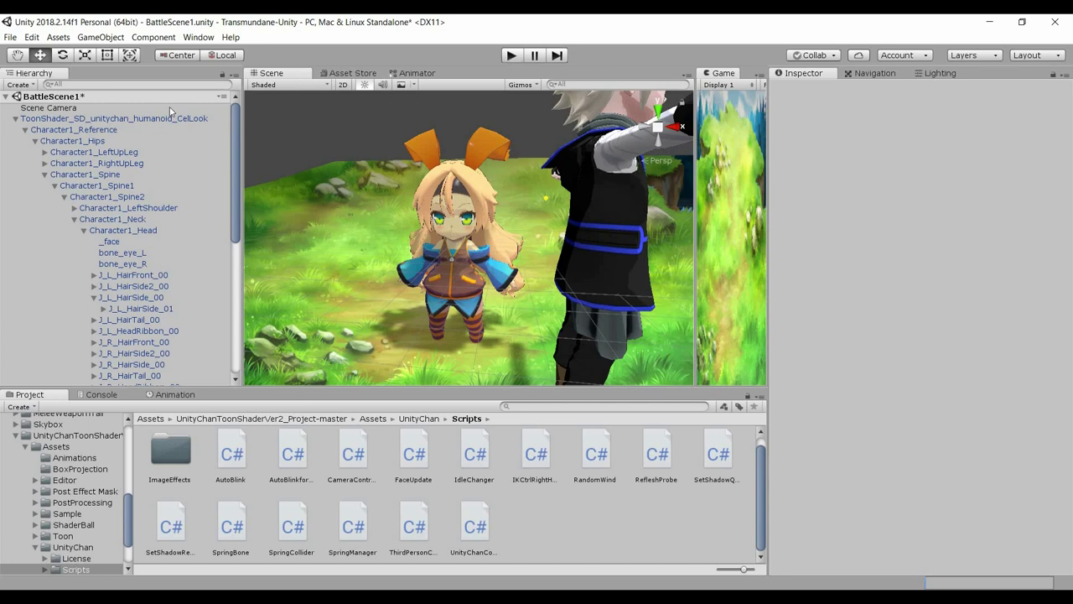
{"action": "left_click", "coordinate": [187, 125]}
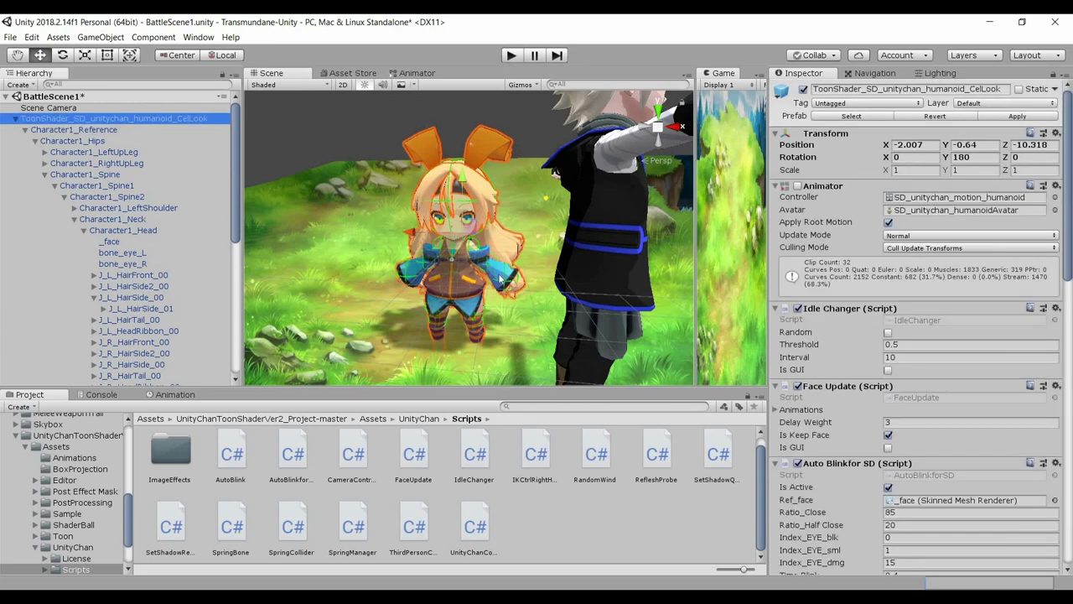
{"action": "left_click", "coordinate": [515, 60]}
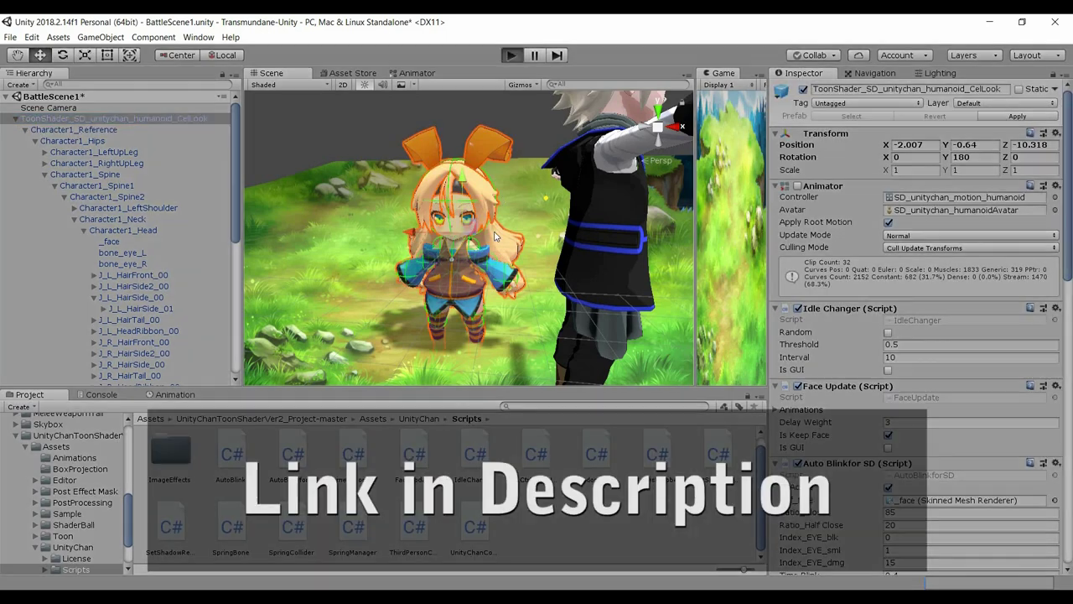
{"action": "scroll", "coordinate": [989, 249], "scroll_direction": "down", "scroll_amount": 5}
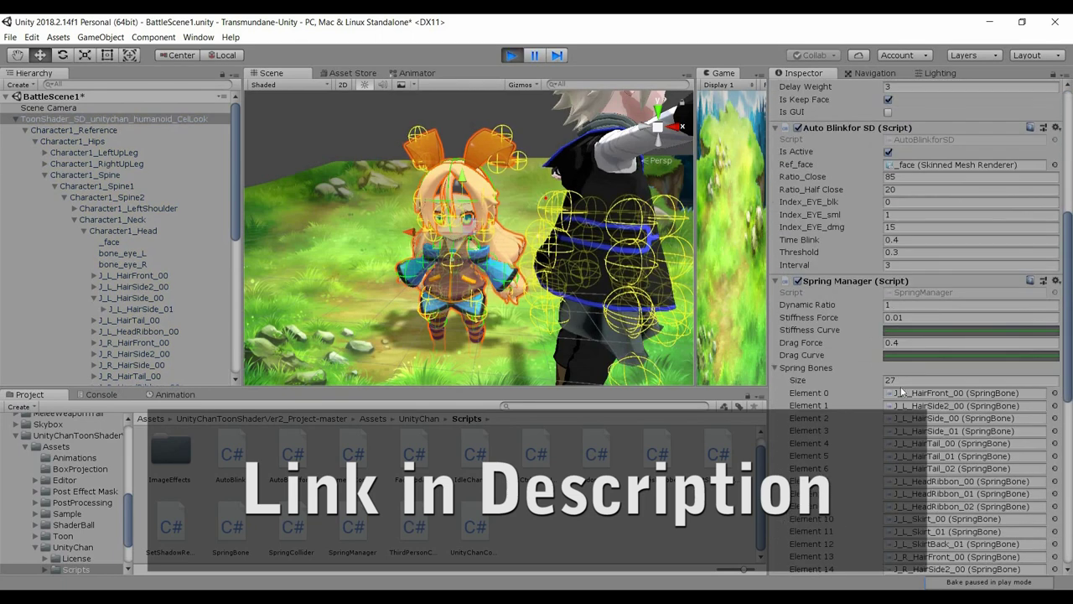
{"action": "scroll", "coordinate": [845, 195], "scroll_direction": "down", "scroll_amount": 1}
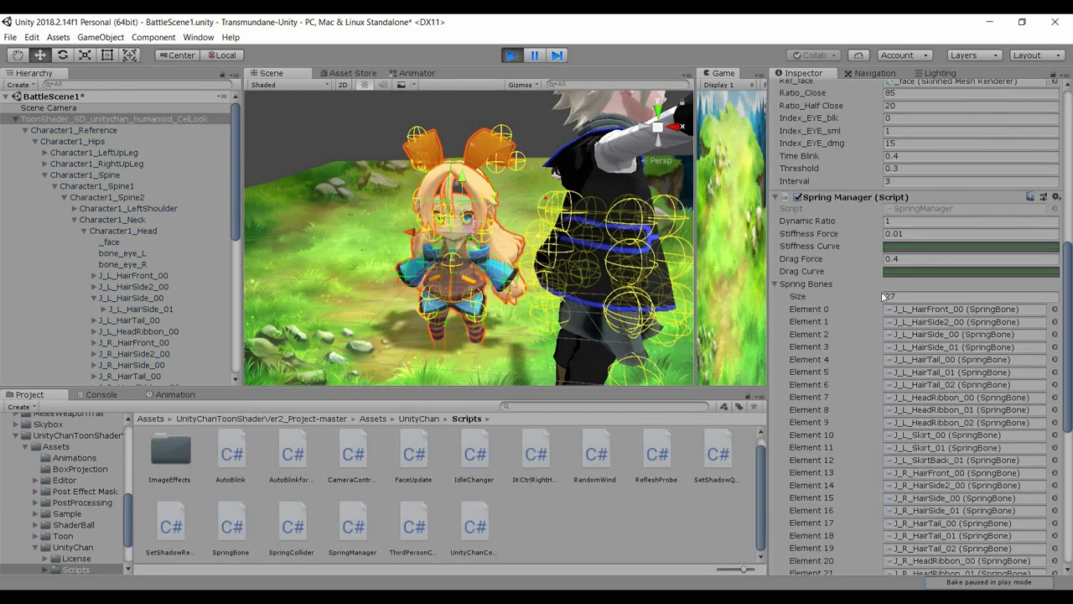
{"action": "scroll", "coordinate": [875, 130], "scroll_direction": "down", "scroll_amount": 3}
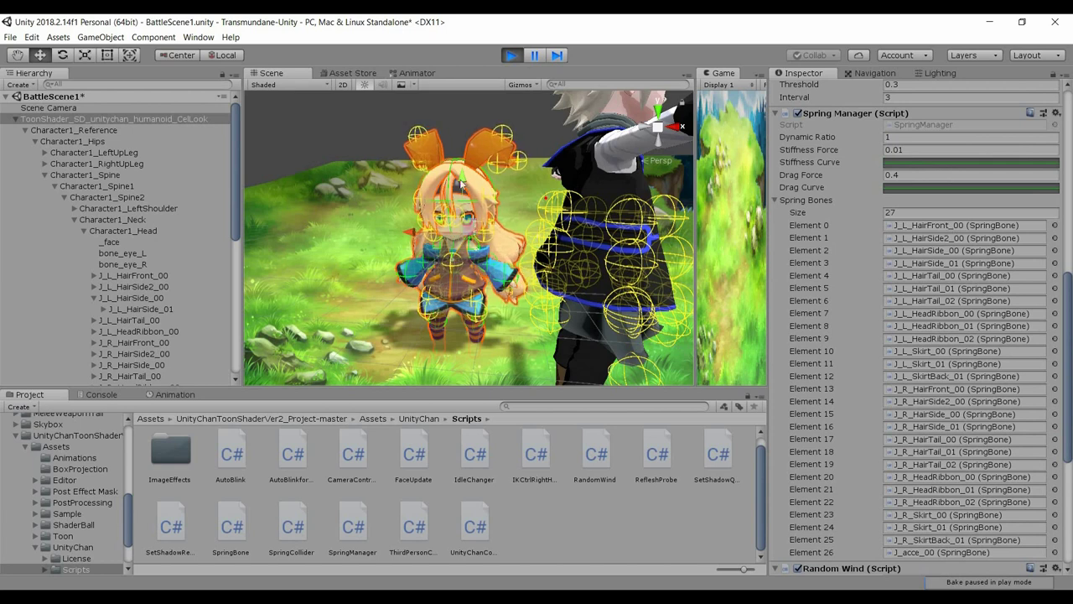
{"action": "left_click_drag", "start_coordinate": [464, 184], "coordinate": [474, 149]}
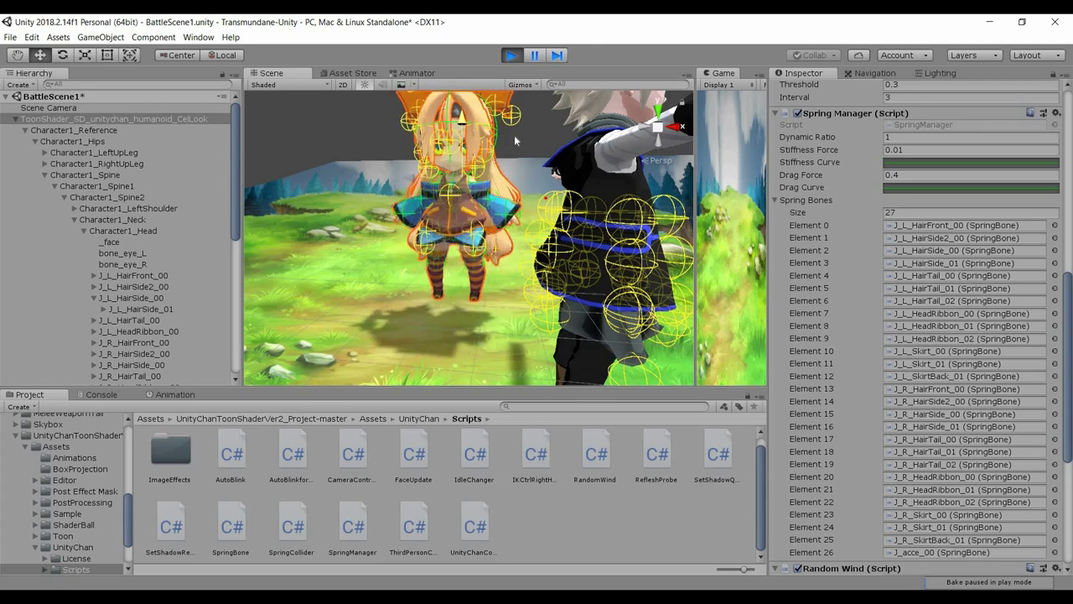
{"action": "left_click", "coordinate": [510, 56]}
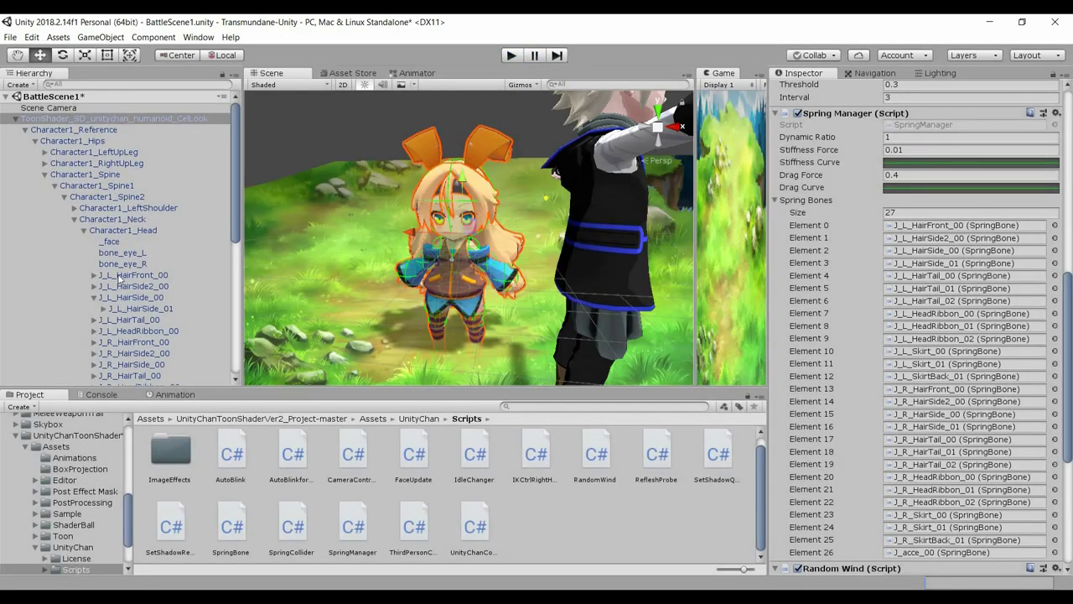
- Locate the J_L_HairSide_01 bone from the unitychan model's spring bone list and copy its Spring Bone component
{"action": "scroll", "coordinate": [117, 277], "scroll_direction": "down", "scroll_amount": 1}
{"action": "scroll", "coordinate": [26, 128], "scroll_direction": "up", "scroll_amount": 1}
{"action": "scroll", "coordinate": [122, 204], "scroll_direction": "down", "scroll_amount": 2}
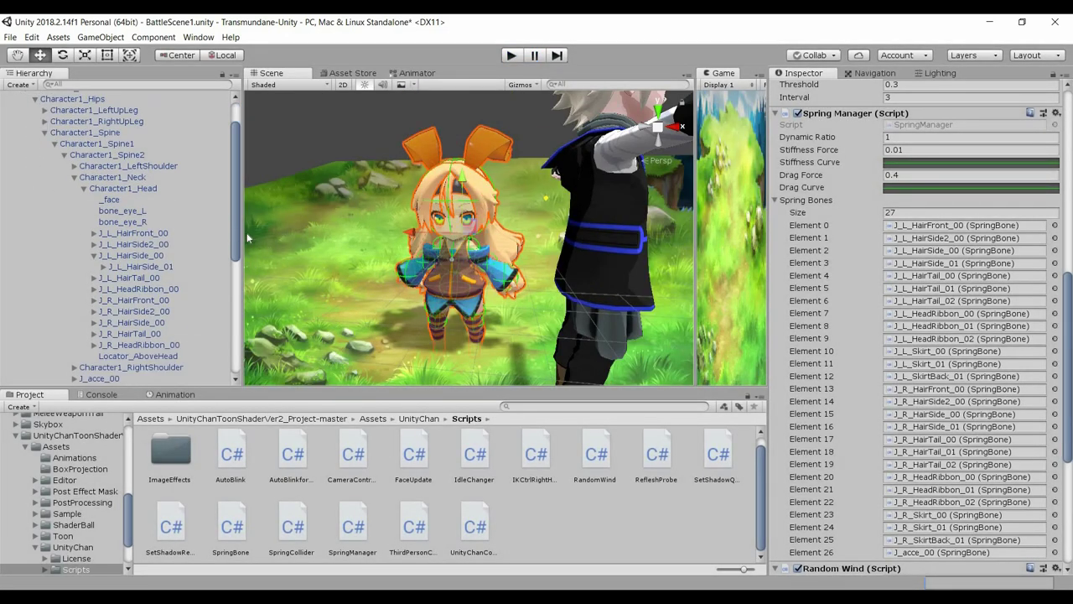
{"action": "scroll", "coordinate": [269, 281], "scroll_direction": "down", "scroll_amount": 3}
{"action": "scroll", "coordinate": [395, 256], "scroll_direction": "up", "scroll_amount": 2}
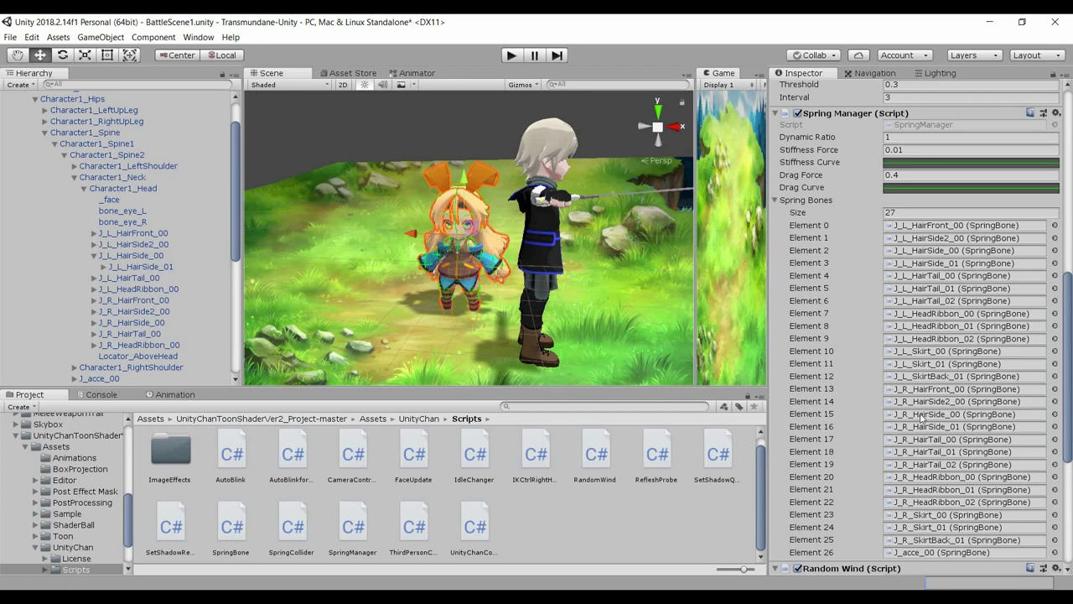
{"action": "double_click", "coordinate": [929, 266]}
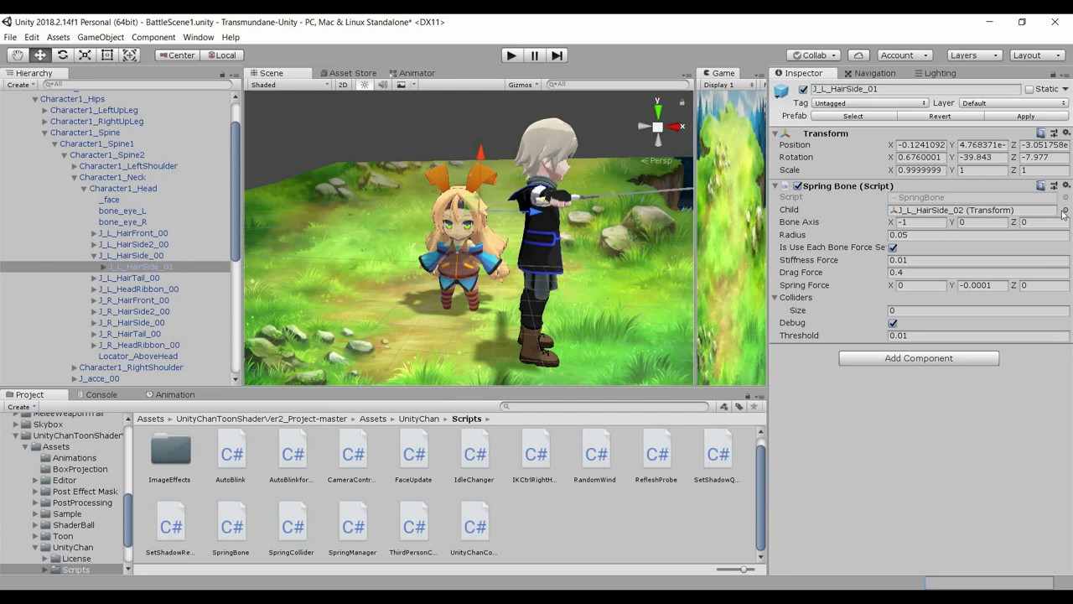
{"action": "left_click", "coordinate": [1067, 186]}
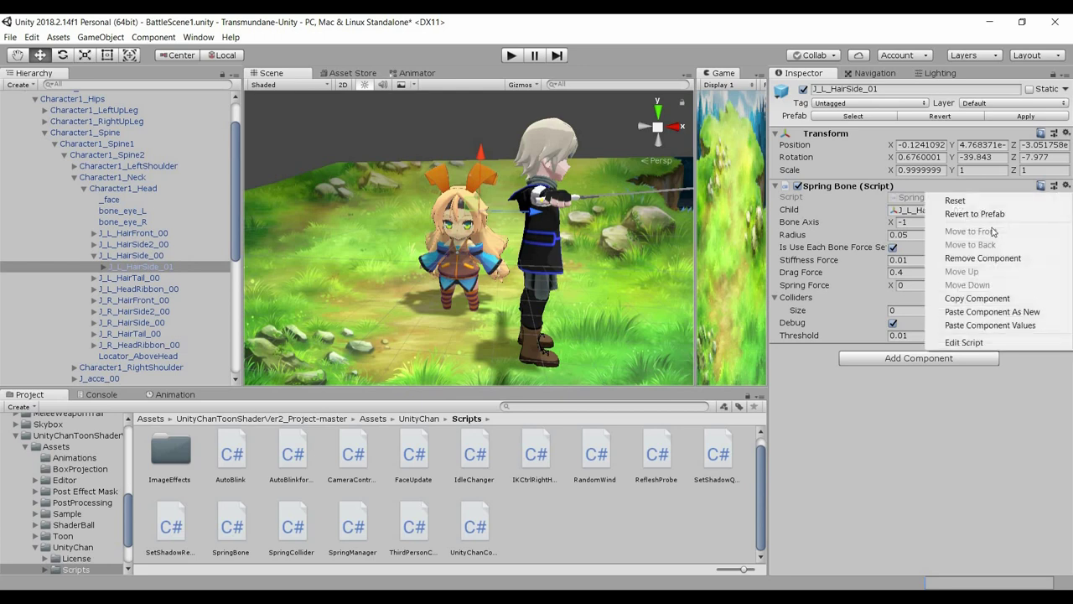
{"action": "left_click", "coordinate": [978, 299]}
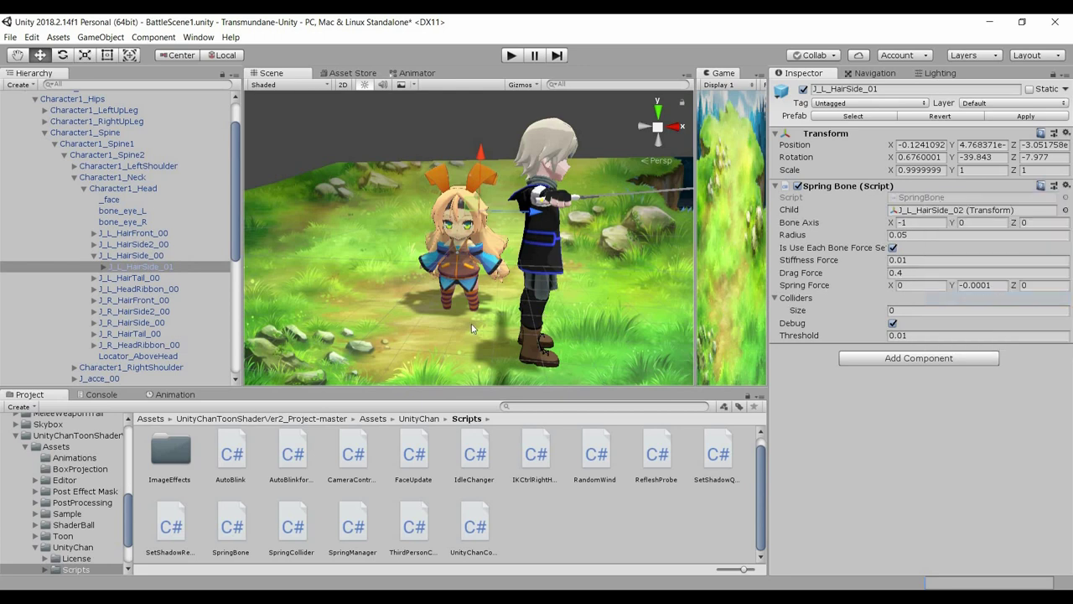
- Paste the copied Spring Bone as a new component on the hair.001 bone under Yume's Head
{"action": "scroll", "coordinate": [212, 253], "scroll_direction": "down", "scroll_amount": 10}
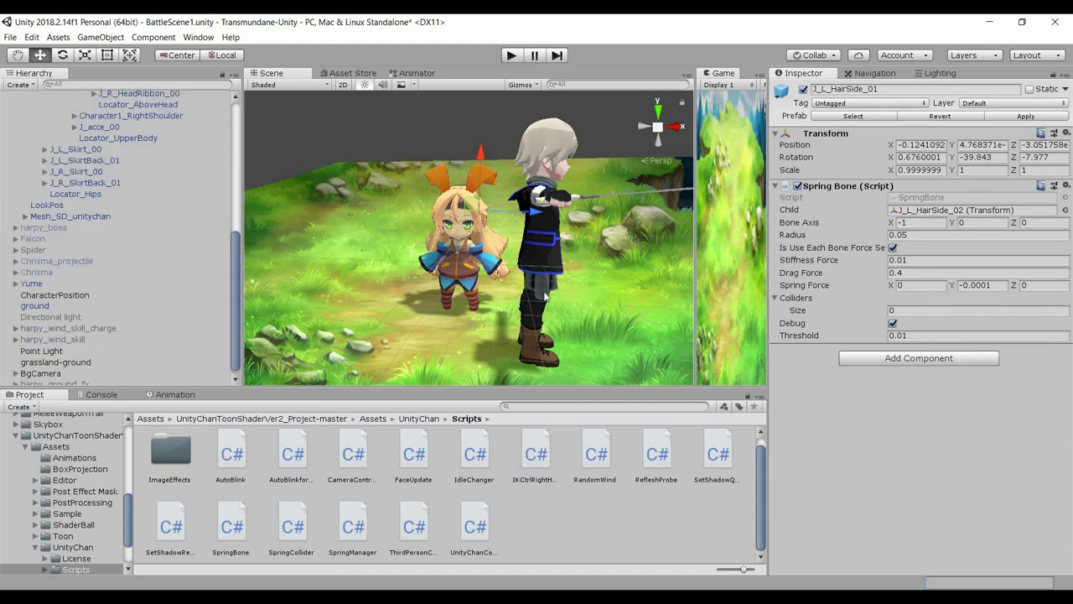
{"action": "left_click", "coordinate": [33, 284]}
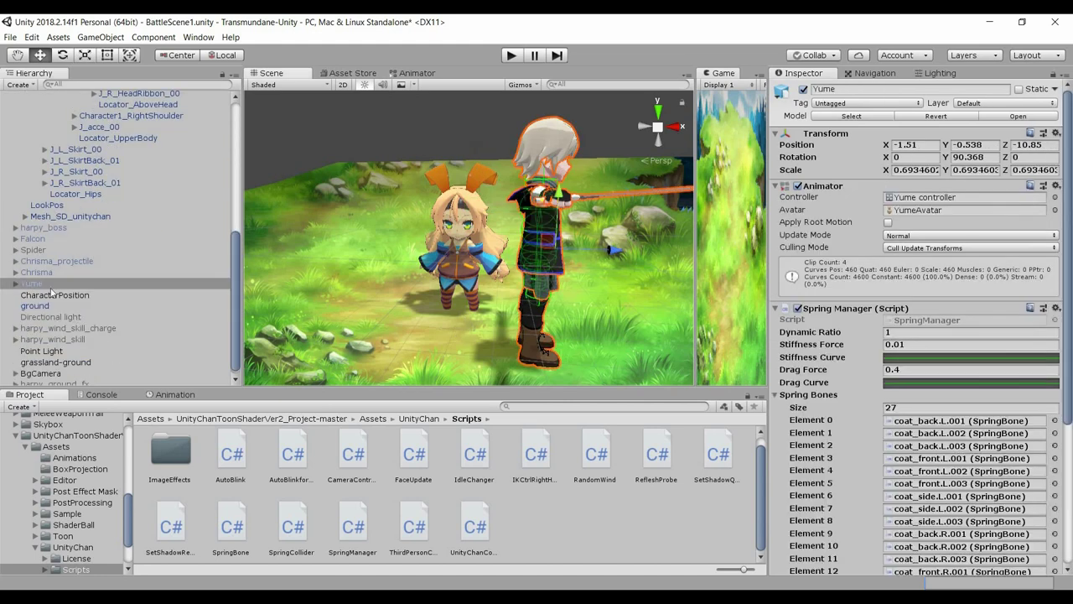
{"action": "left_click", "coordinate": [15, 283]}
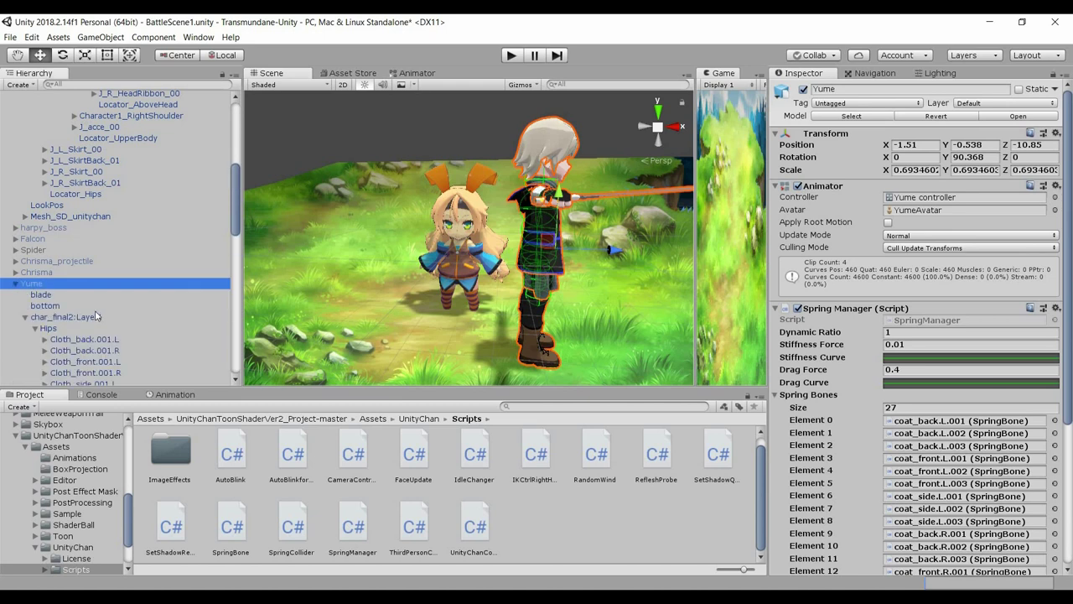
{"action": "scroll", "coordinate": [100, 312], "scroll_direction": "down", "scroll_amount": 6}
{"action": "scroll", "coordinate": [172, 273], "scroll_direction": "down", "scroll_amount": 5}
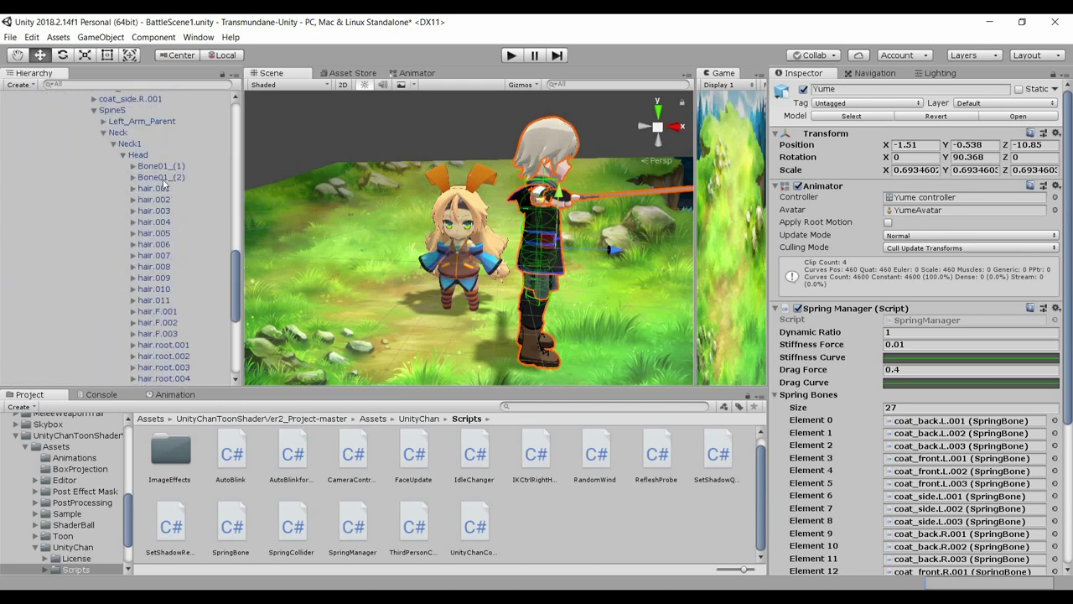
{"action": "left_click", "coordinate": [167, 189]}
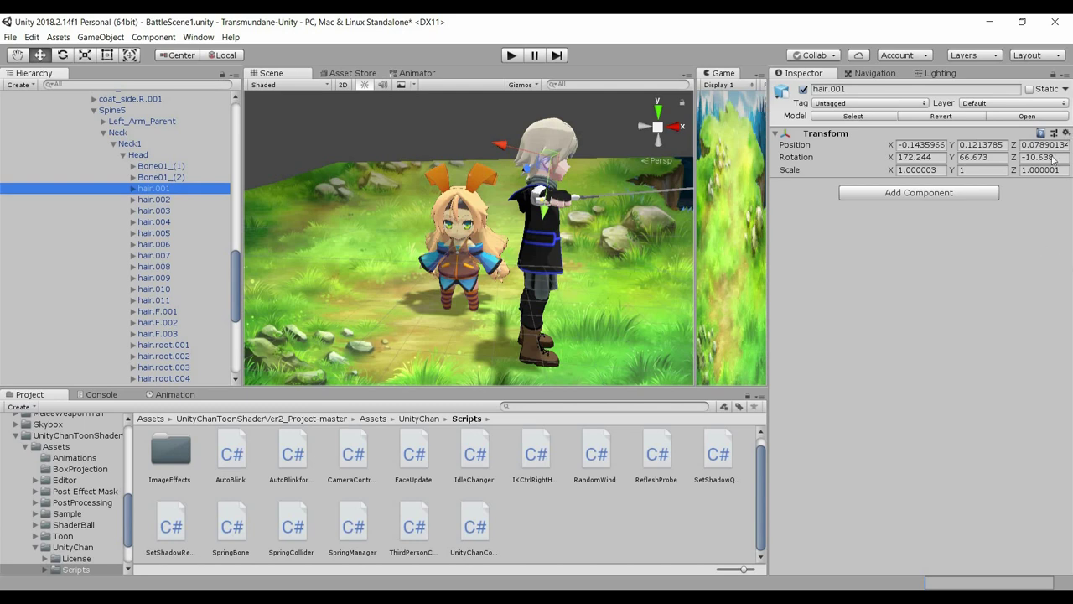
{"action": "left_click", "coordinate": [1067, 132]}
{"action": "left_click", "coordinate": [1029, 219]}
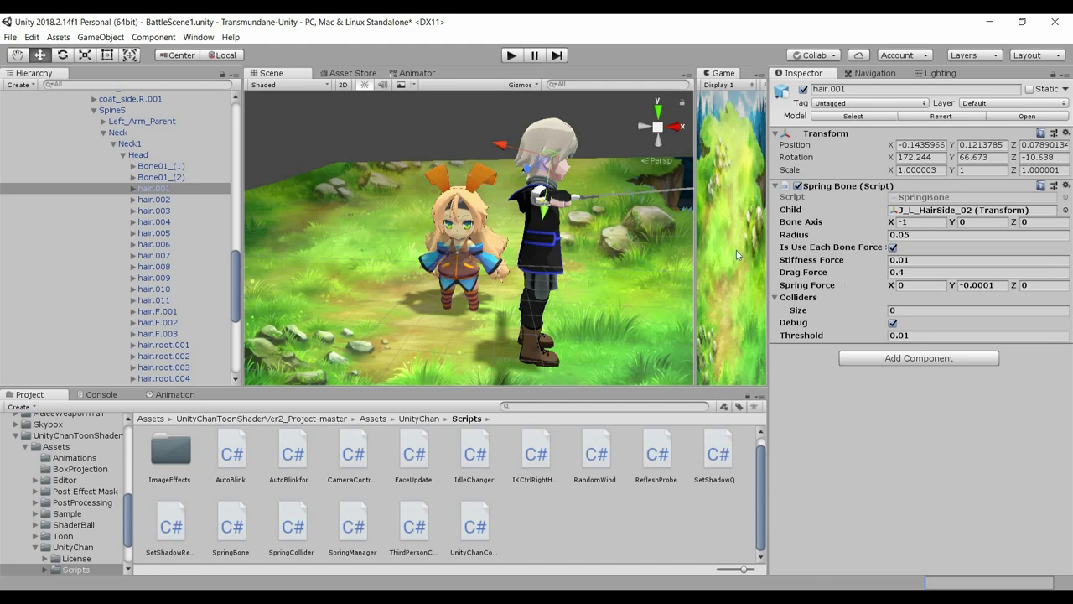
- Set the Bone Axis of hair.001's Spring Bone to X 0 and Y 1, matching the bone's local direction
{"action": "left_click_drag", "start_coordinate": [629, 225], "coordinate": [581, 252], "text": "alt"}
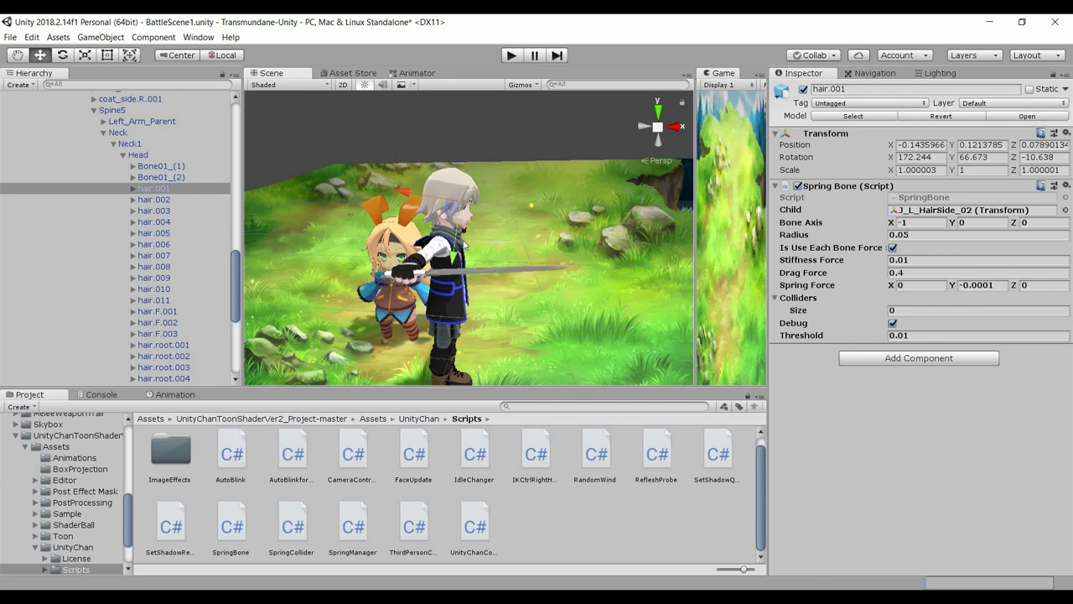
{"action": "scroll", "coordinate": [463, 242], "scroll_direction": "up", "scroll_amount": 3}
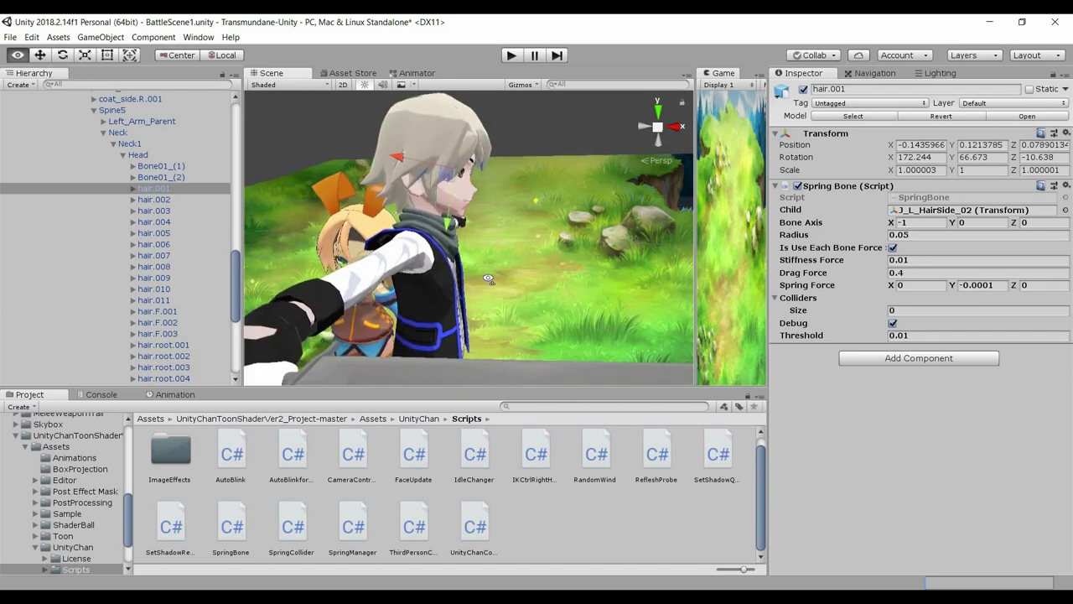
{"action": "left_click_drag", "start_coordinate": [416, 247], "coordinate": [409, 193], "text": "alt"}
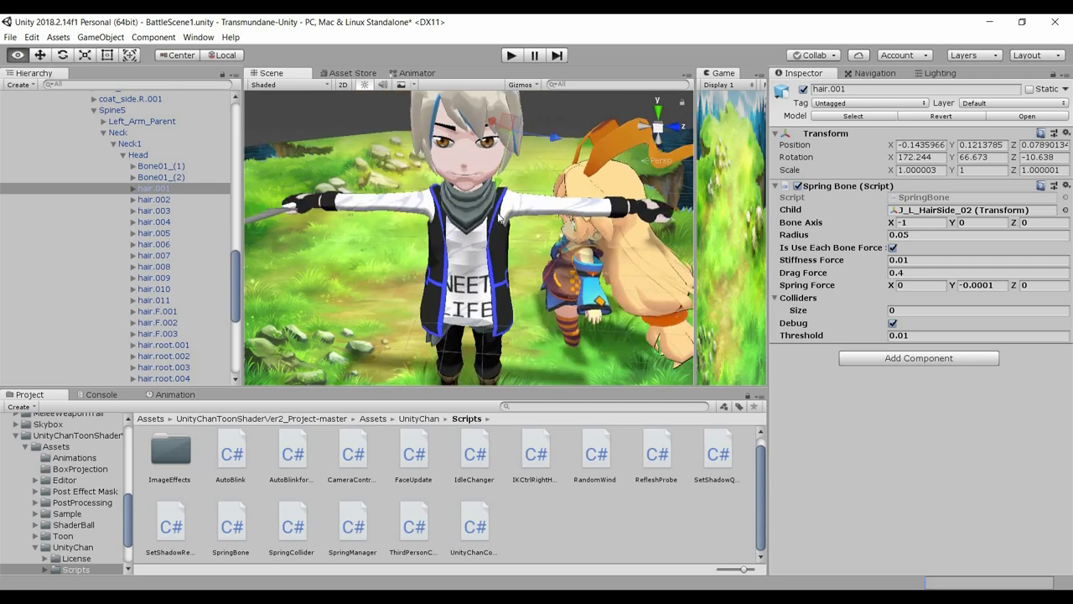
{"action": "middle_click_drag", "start_coordinate": [409, 193], "coordinate": [475, 213]}
{"action": "left_click_drag", "start_coordinate": [495, 201], "coordinate": [458, 207], "text": "alt"}
{"action": "middle_click_drag", "start_coordinate": [458, 206], "coordinate": [466, 218]}
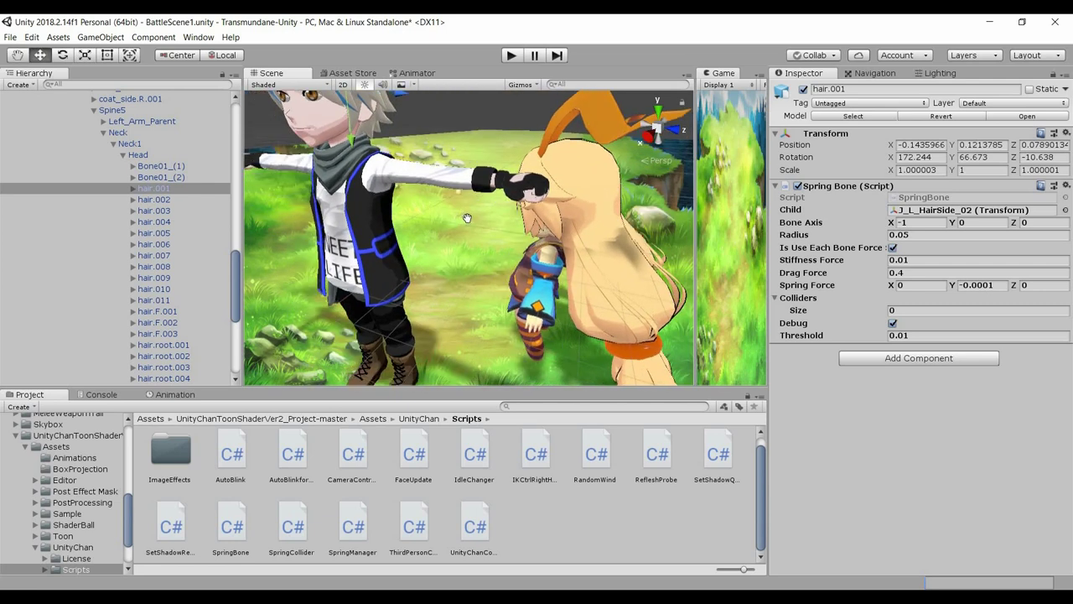
{"action": "middle_click_drag", "start_coordinate": [398, 163], "coordinate": [434, 218]}
{"action": "left_click_drag", "start_coordinate": [433, 218], "coordinate": [408, 189], "text": "alt"}
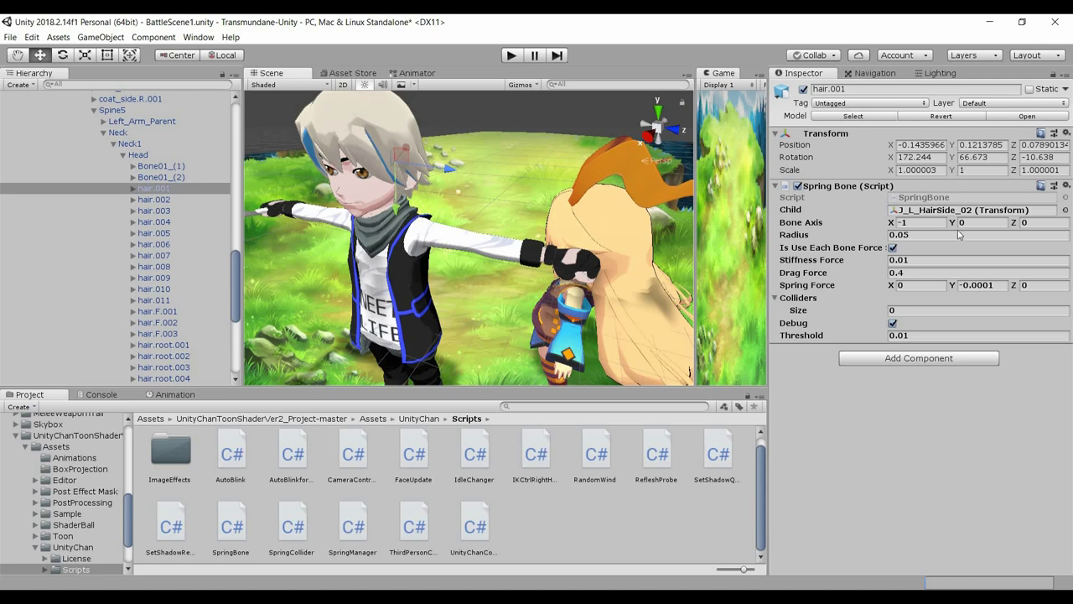
{"action": "left_click", "coordinate": [972, 223]}
{"action": "type", "text": "1"}
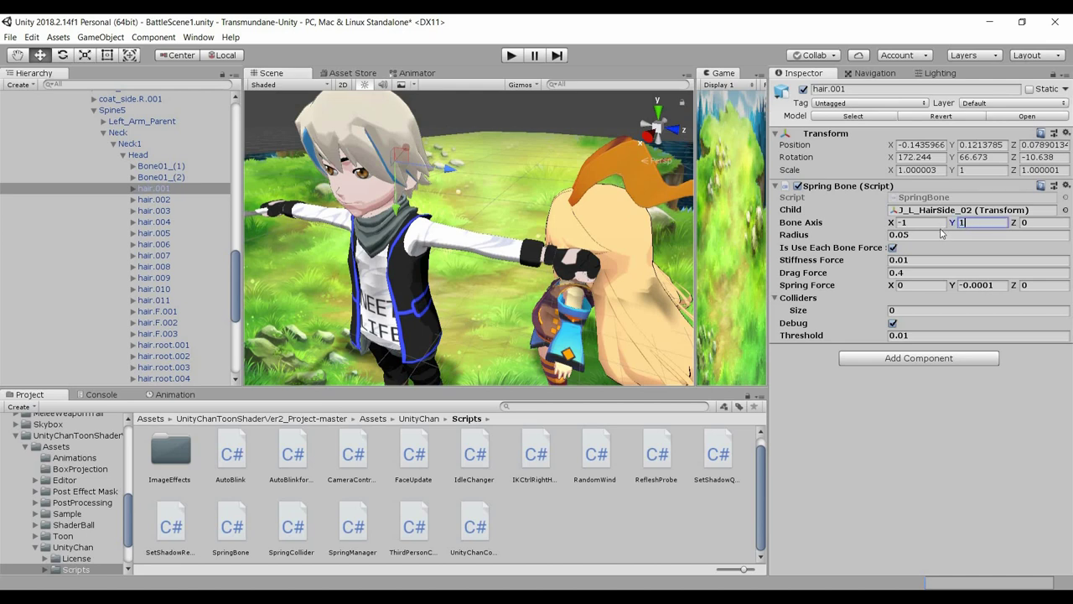
{"action": "key", "text": "shift+Tab"}
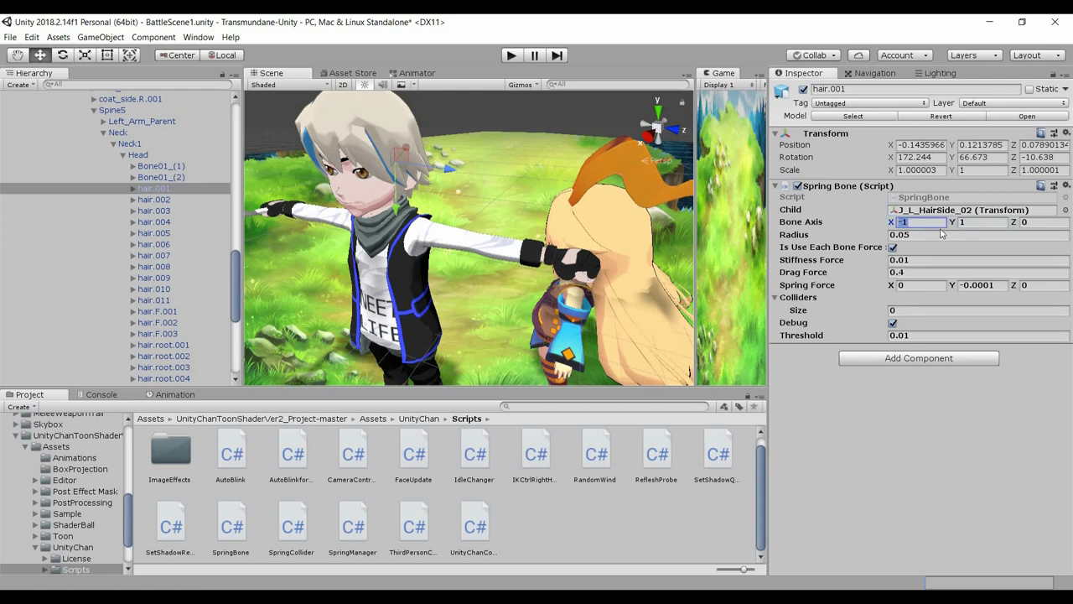
{"action": "type", "text": "0"}
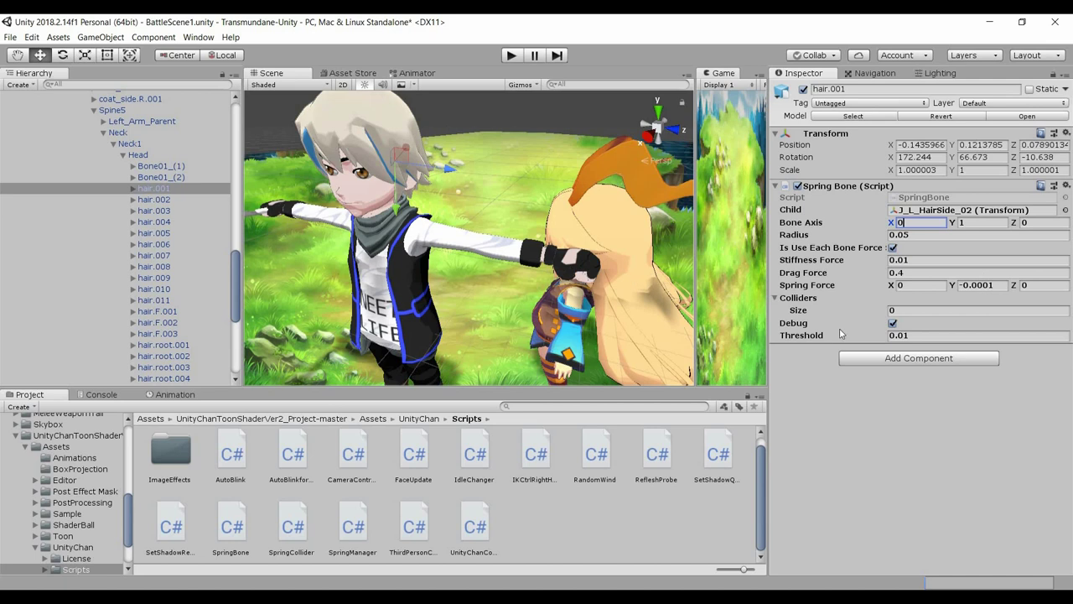
{"action": "key", "text": "Return"}
- Check the local axis orientation of the hair.002 and hair.003 bones on Yume's head
{"action": "left_click", "coordinate": [159, 200]}
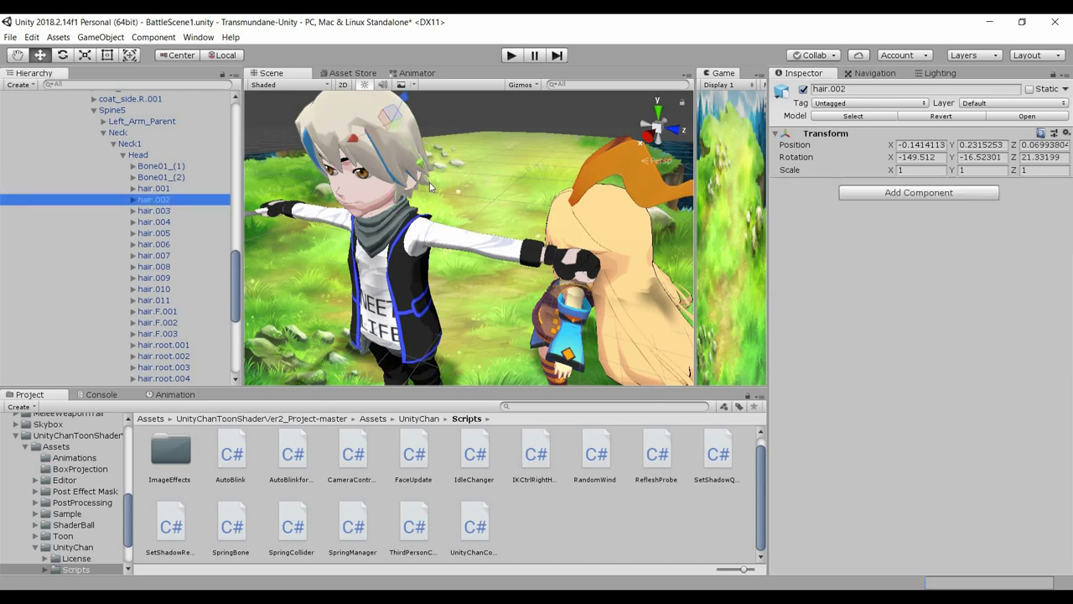
{"action": "left_click_drag", "start_coordinate": [388, 125], "coordinate": [429, 183]}
{"action": "key", "text": "ctrl+z"}
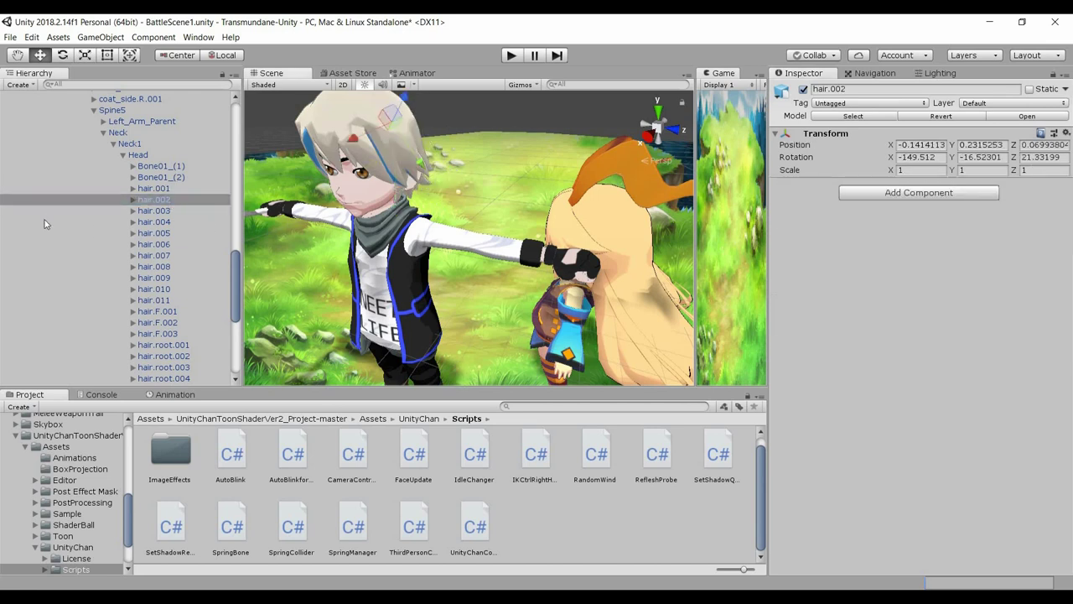
{"action": "left_click", "coordinate": [218, 211]}
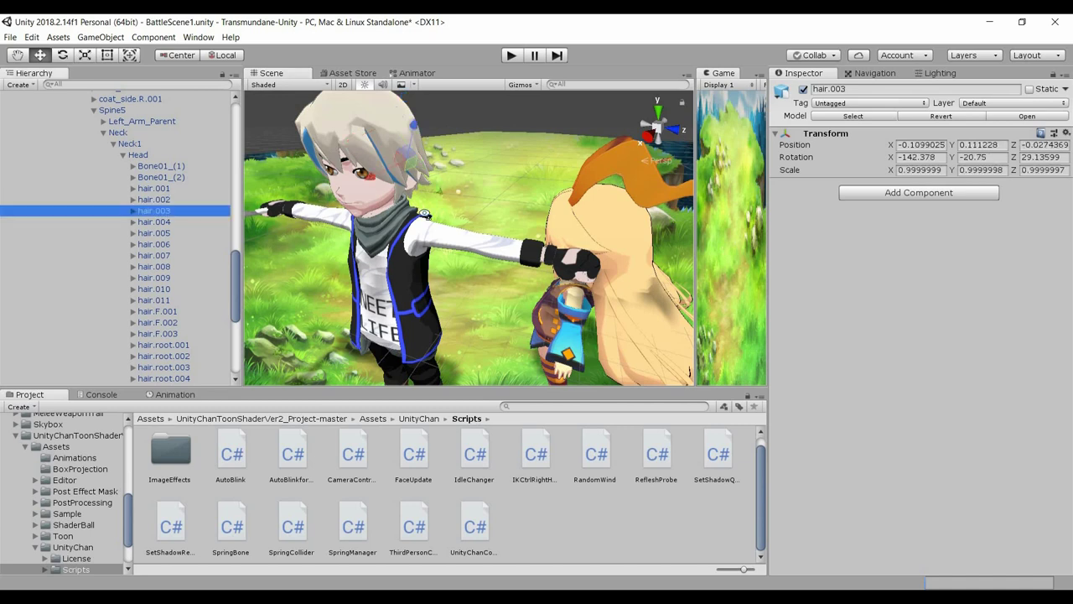
{"action": "middle_click_drag", "start_coordinate": [276, 216], "coordinate": [496, 216]}
{"action": "left_click_drag", "start_coordinate": [495, 216], "coordinate": [465, 211], "text": "alt"}
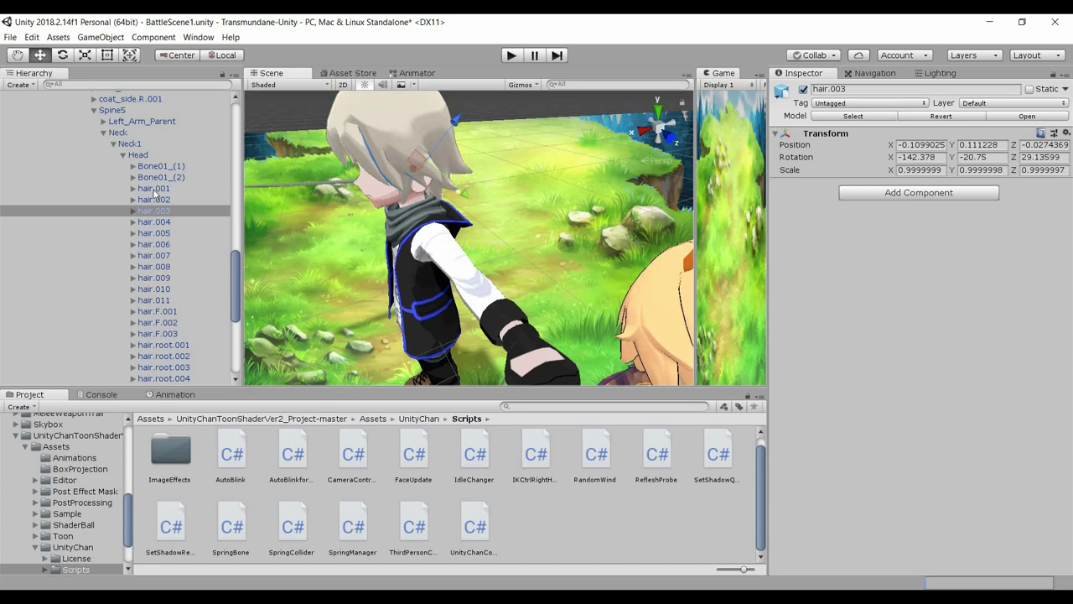
- Examine hair.001's axis direction against its Spring Bone settings from several angles around Yume's head
{"action": "left_click", "coordinate": [214, 188]}
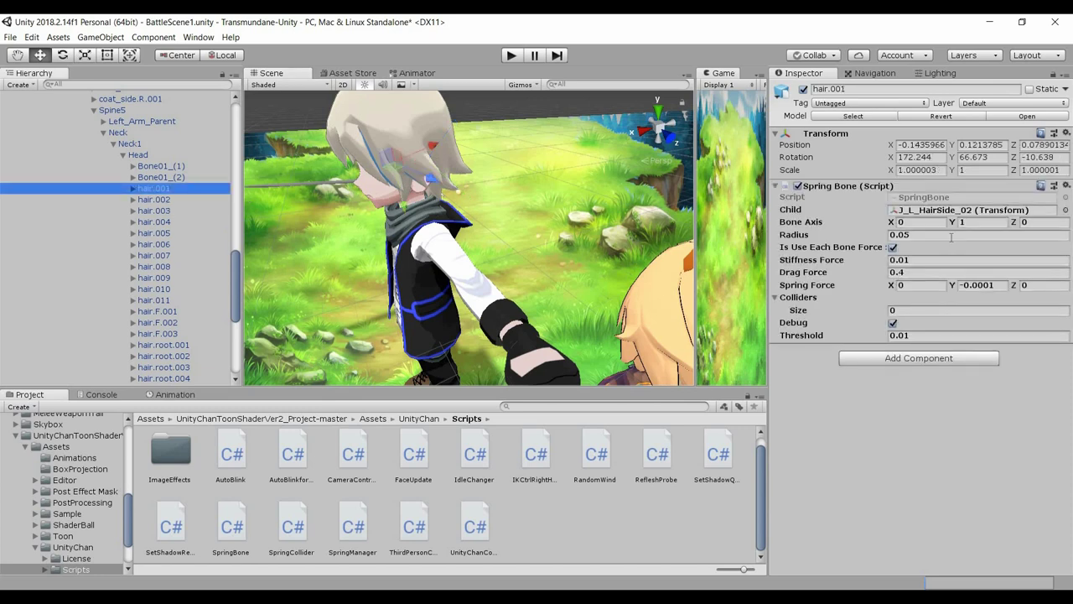
{"action": "middle_click_drag", "start_coordinate": [343, 183], "coordinate": [483, 181]}
{"action": "left_click_drag", "start_coordinate": [484, 181], "coordinate": [509, 211], "text": "alt"}
{"action": "right_click_drag", "start_coordinate": [509, 211], "coordinate": [518, 242]}
{"action": "middle_click_drag", "start_coordinate": [517, 242], "coordinate": [498, 277]}
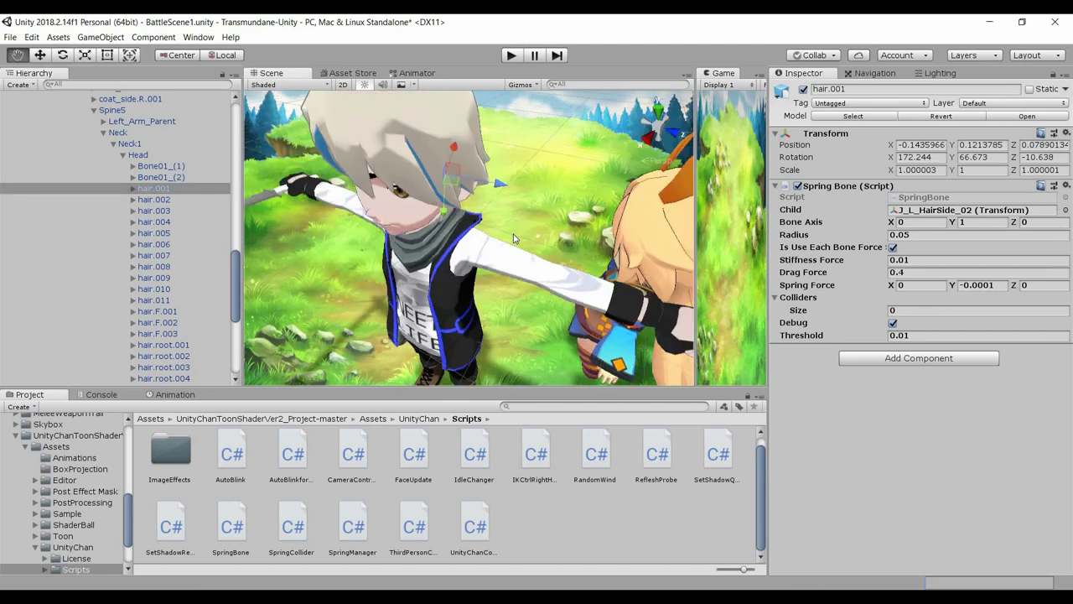
{"action": "right_click_drag", "start_coordinate": [498, 276], "coordinate": [492, 271]}
{"action": "middle_click_drag", "start_coordinate": [492, 272], "coordinate": [495, 292]}
{"action": "right_click_drag", "start_coordinate": [496, 292], "coordinate": [482, 272]}
{"action": "middle_click_drag", "start_coordinate": [482, 273], "coordinate": [482, 238]}
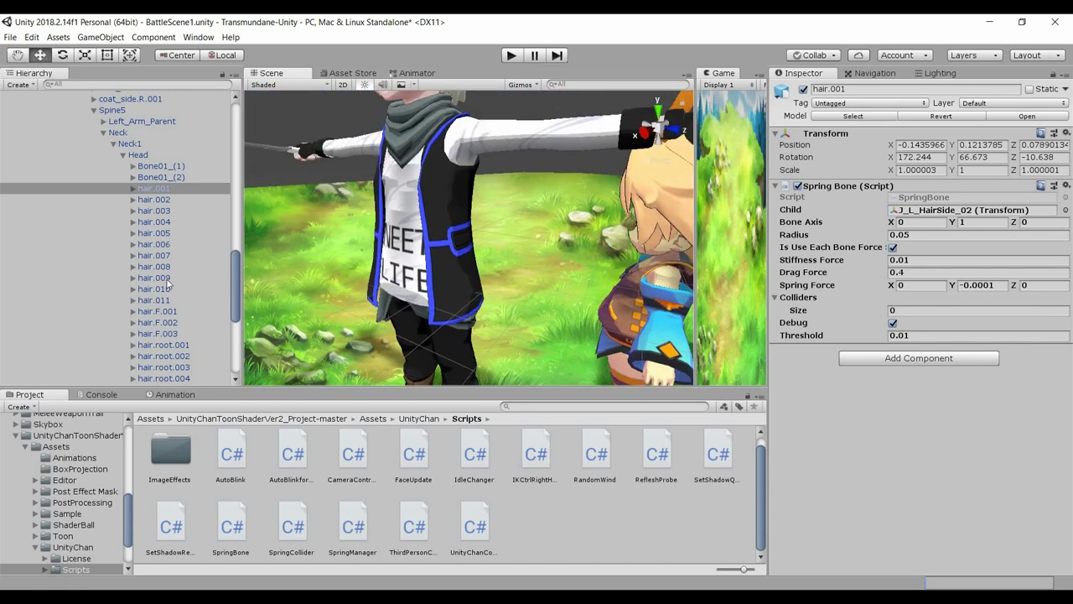
{"action": "scroll", "coordinate": [167, 285], "scroll_direction": "down", "scroll_amount": 3}
{"action": "scroll", "coordinate": [151, 226], "scroll_direction": "up", "scroll_amount": 3}
{"action": "middle_click_drag", "start_coordinate": [449, 280], "coordinate": [472, 326]}
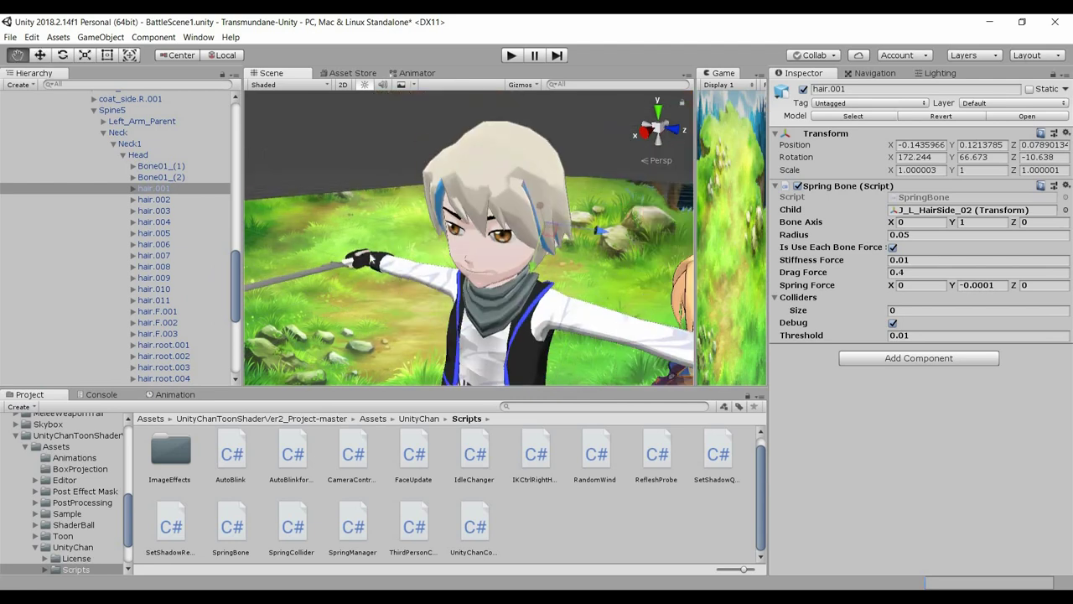
- Create an empty child object under Yume's Head bone
{"action": "left_click", "coordinate": [167, 156]}
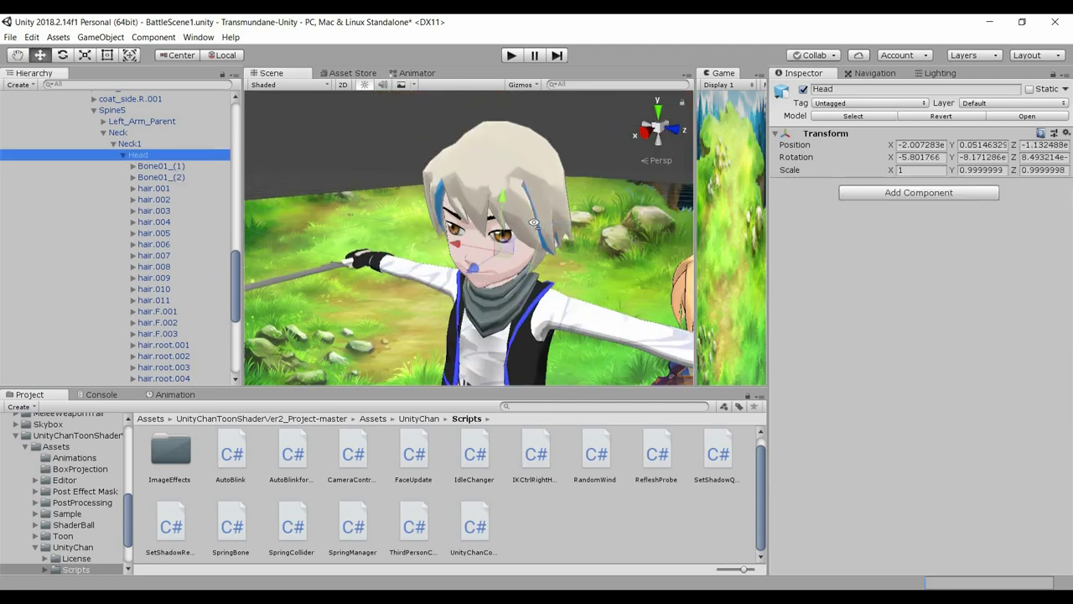
{"action": "right_click_drag", "start_coordinate": [534, 222], "coordinate": [587, 147]}
{"action": "middle_click_drag", "start_coordinate": [522, 308], "coordinate": [543, 187]}
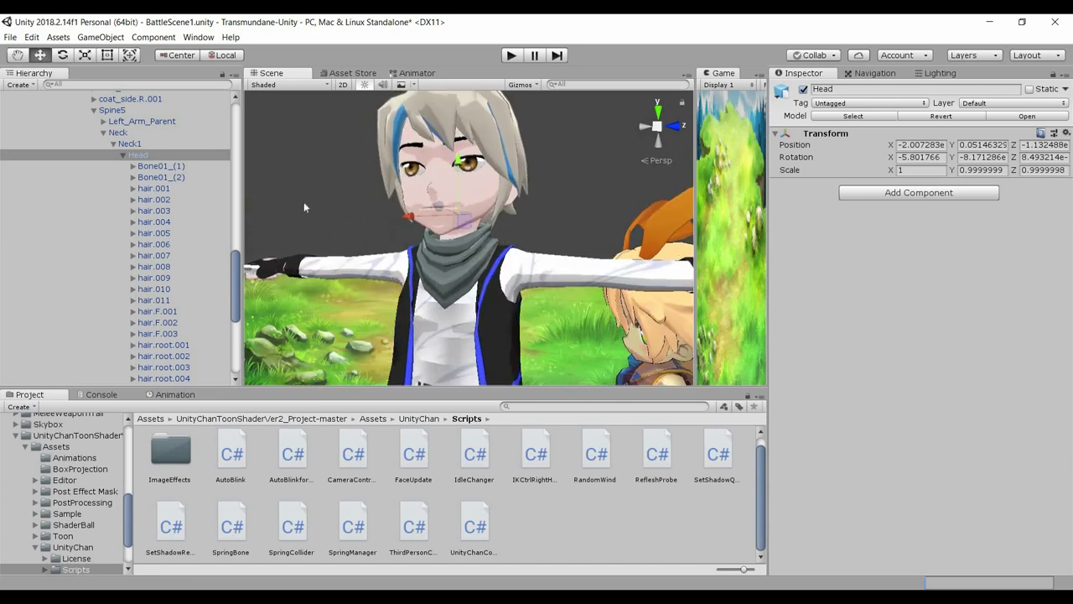
{"action": "right_click", "coordinate": [207, 161]}
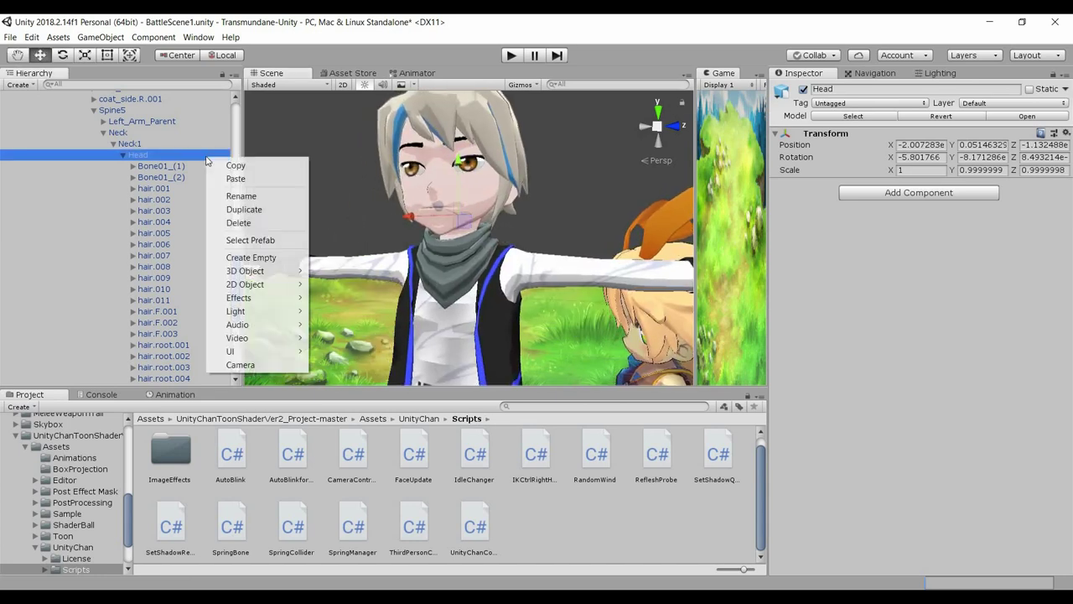
{"action": "left_click", "coordinate": [270, 261]}
- Rename the new empty object under Head as Locator_HeadUpper
{"action": "scroll", "coordinate": [252, 277], "scroll_direction": "down", "scroll_amount": 2}
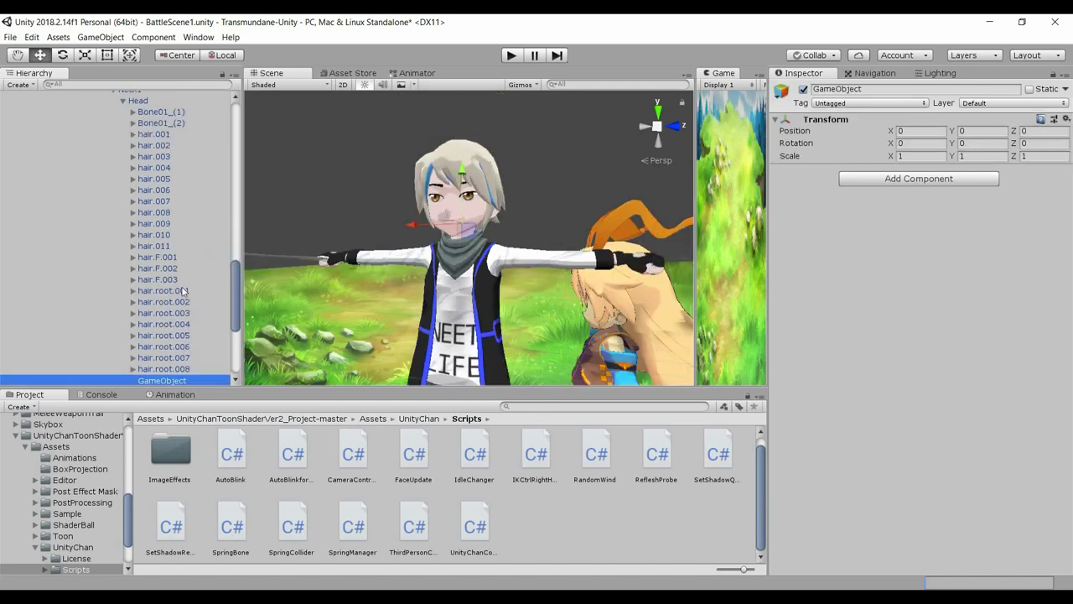
{"action": "scroll", "coordinate": [186, 306], "scroll_direction": "down", "scroll_amount": 1}
{"action": "scroll", "coordinate": [186, 306], "scroll_direction": "down", "scroll_amount": 2}
{"action": "left_click", "coordinate": [182, 297]}
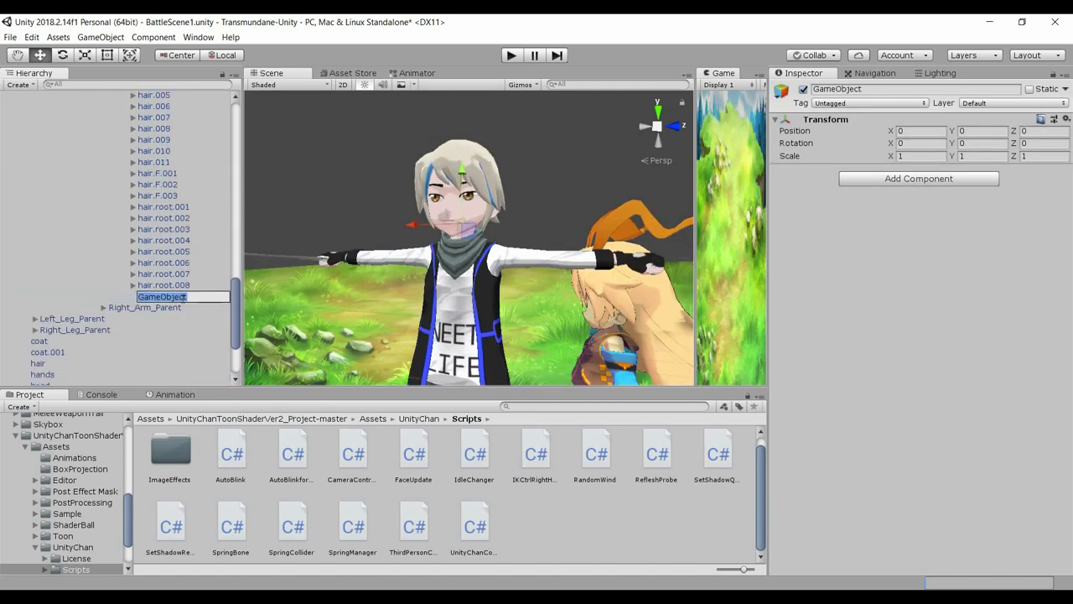
{"action": "type", "text": "Loc"}
{"action": "type", "text": "ator)"}
{"action": "type", "text": "ator"}
{"action": "type", "text": "_"}
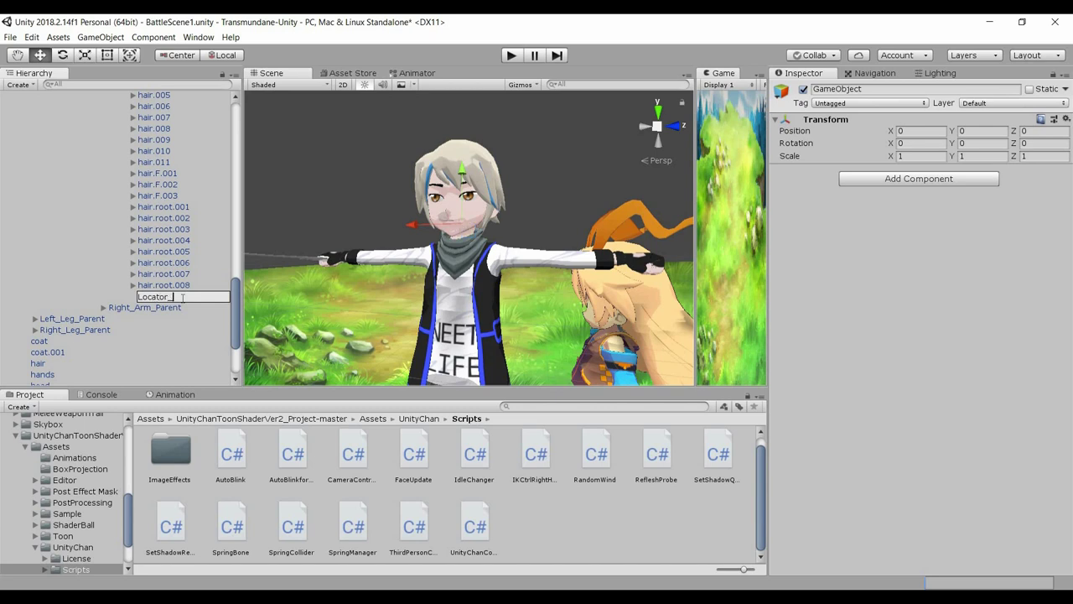
{"action": "type", "text": "HeadUpper"}
{"action": "key", "text": "Return"}
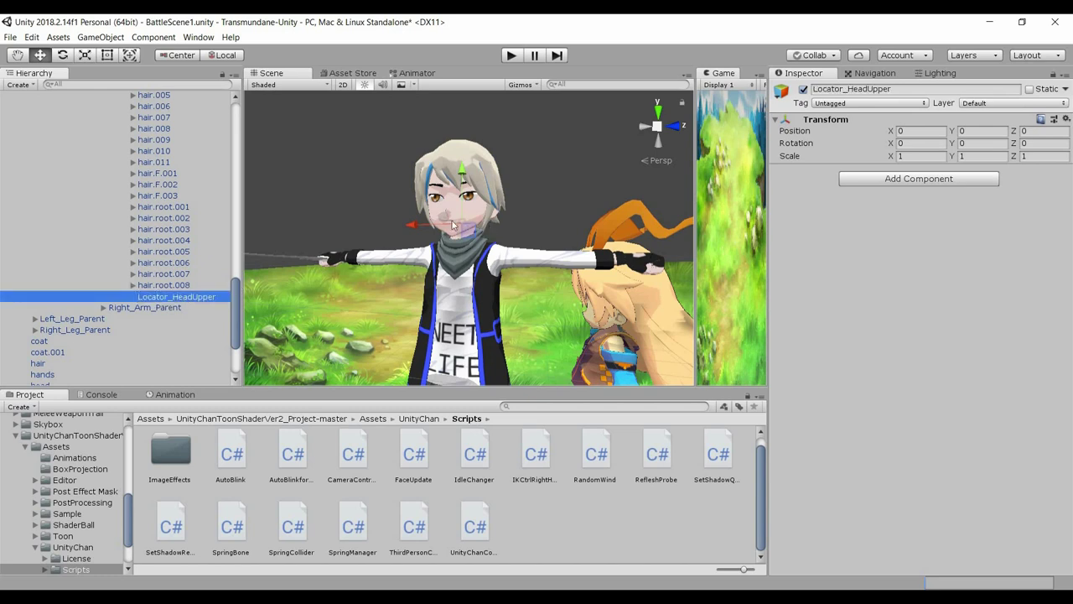
- Move Locator_HeadUpper upward inside Yume's head to a Y position of about 0.103
{"action": "middle_click_drag", "start_coordinate": [482, 283], "coordinate": [374, 210]}
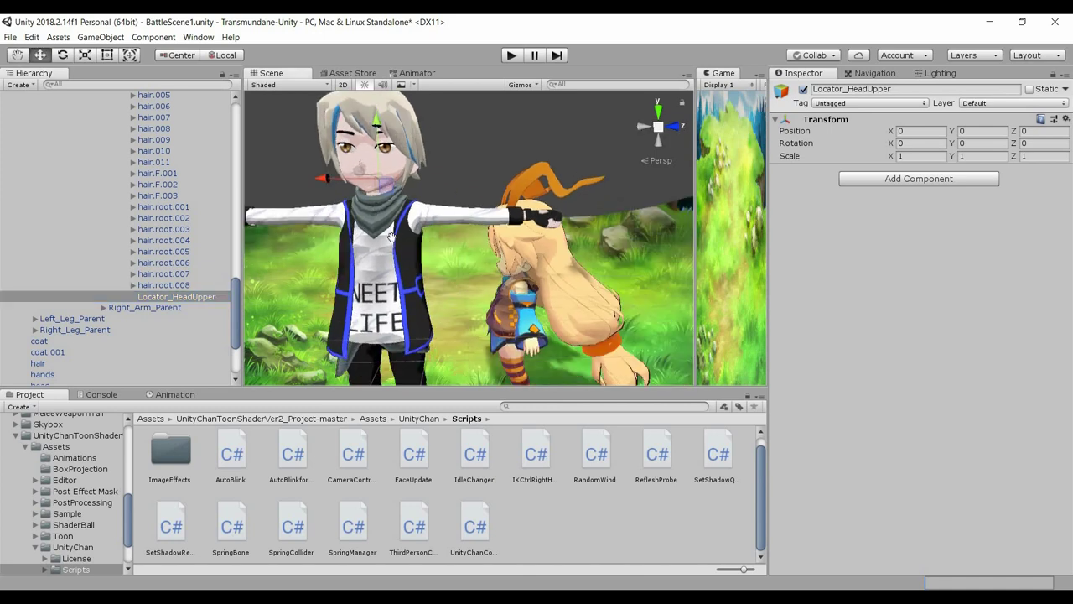
{"action": "middle_click_drag", "start_coordinate": [381, 149], "coordinate": [445, 248]}
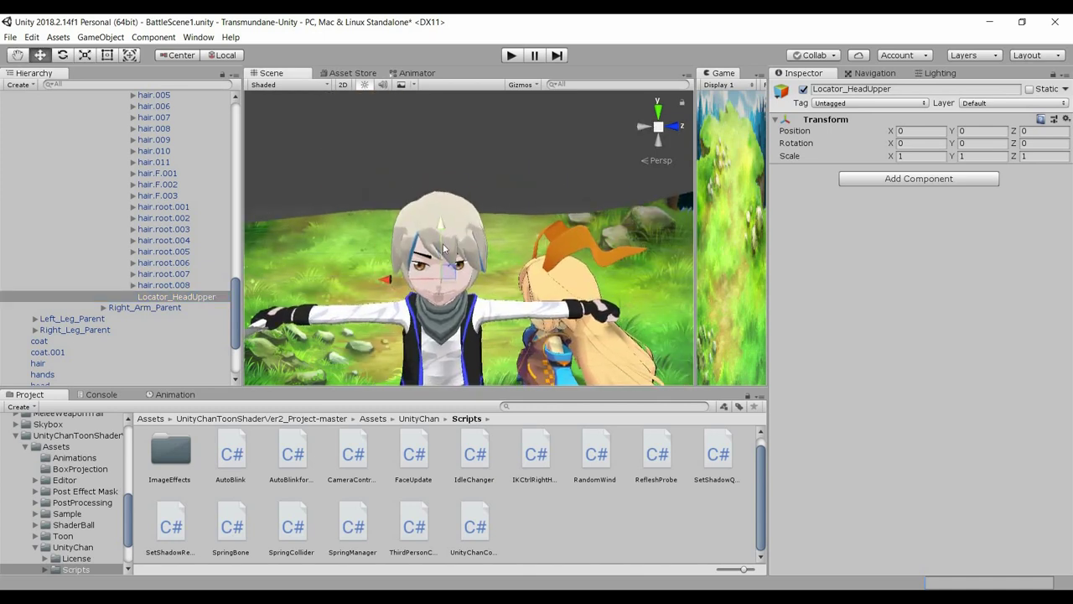
{"action": "left_click_drag", "start_coordinate": [444, 249], "coordinate": [312, 257]}
{"action": "middle_click_drag", "start_coordinate": [453, 257], "coordinate": [404, 214]}
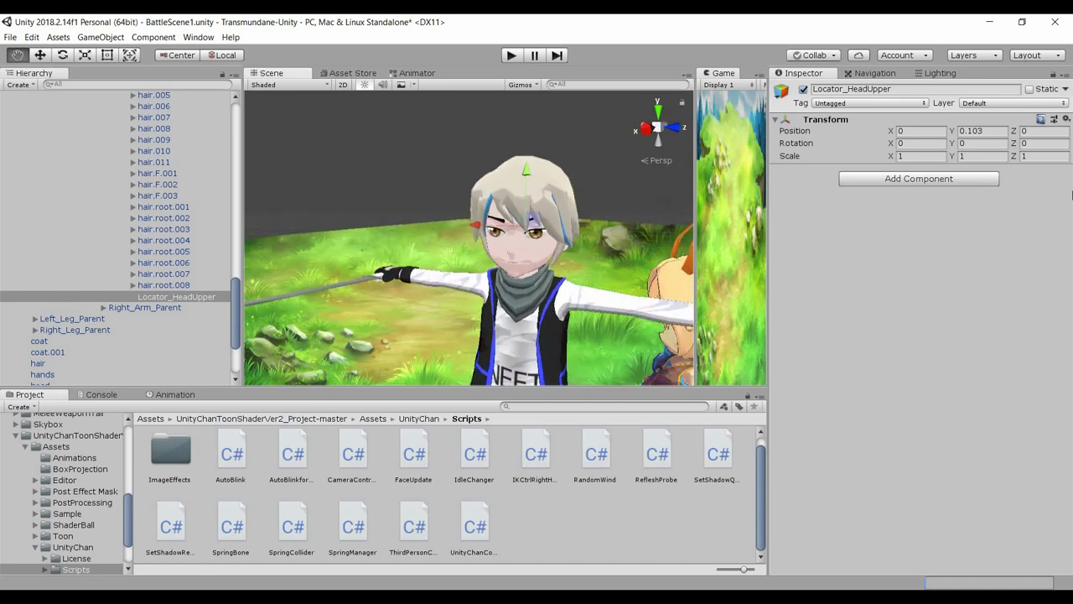
- Add a Spring Collider to Locator_HeadUpper with a radius of 0.1 and check its fit around the head
{"action": "left_click", "coordinate": [935, 179]}
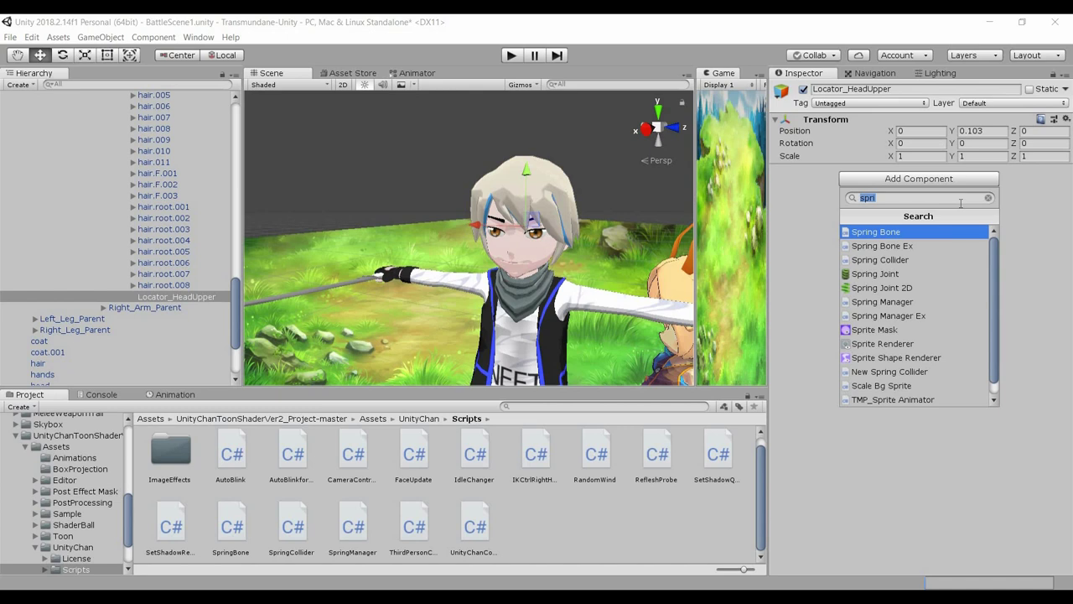
{"action": "left_click", "coordinate": [909, 260]}
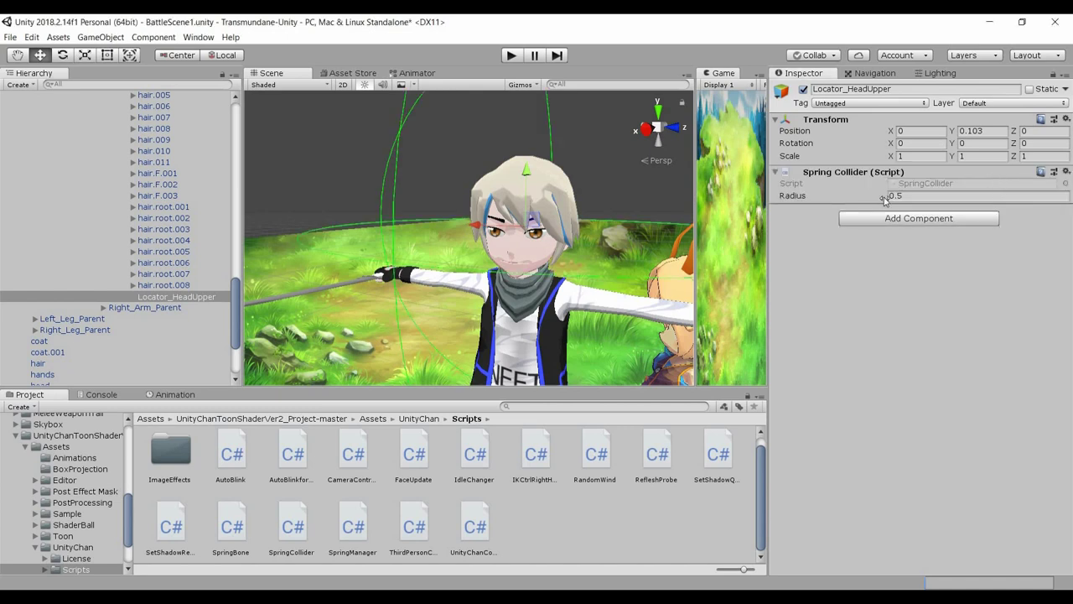
{"action": "left_click_drag", "start_coordinate": [884, 198], "coordinate": [874, 203]}
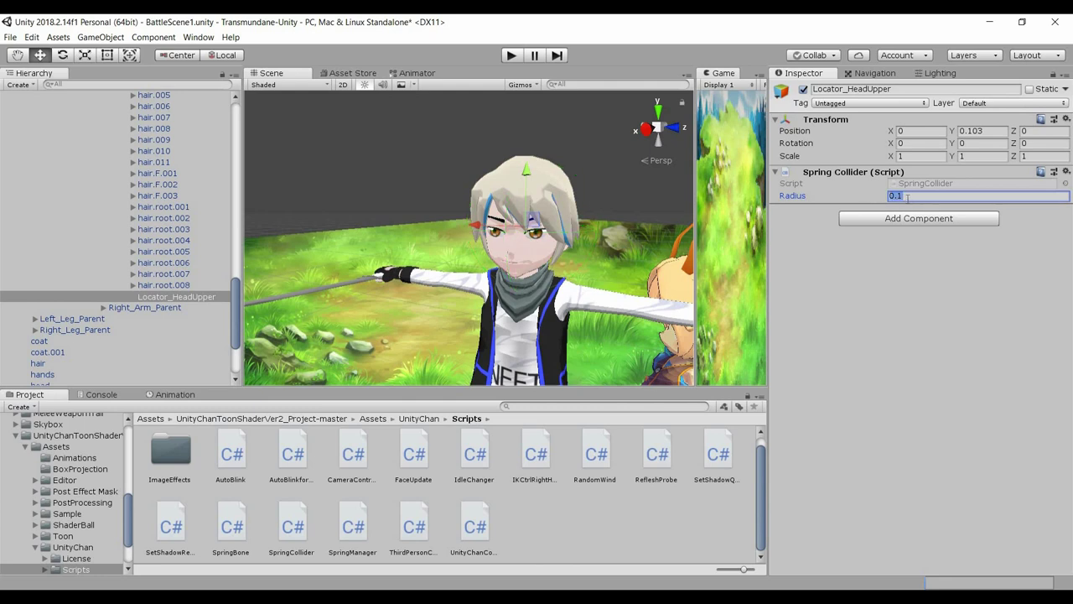
{"action": "left_click", "coordinate": [907, 198]}
{"action": "left_click_drag", "start_coordinate": [584, 264], "coordinate": [465, 236], "text": "alt"}
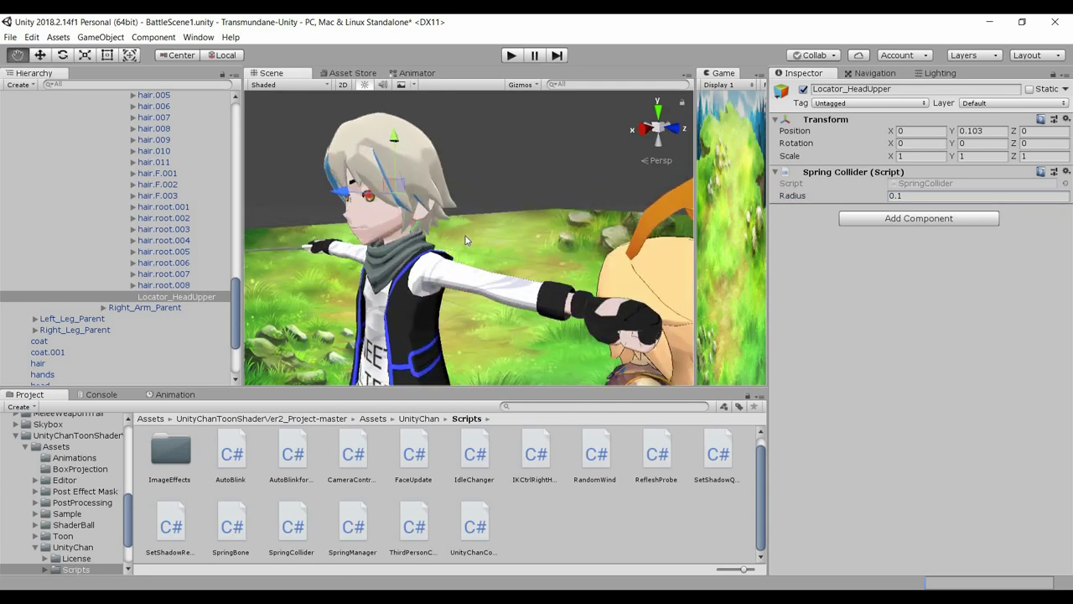
{"action": "scroll", "coordinate": [436, 242], "scroll_direction": "up", "scroll_amount": 5}
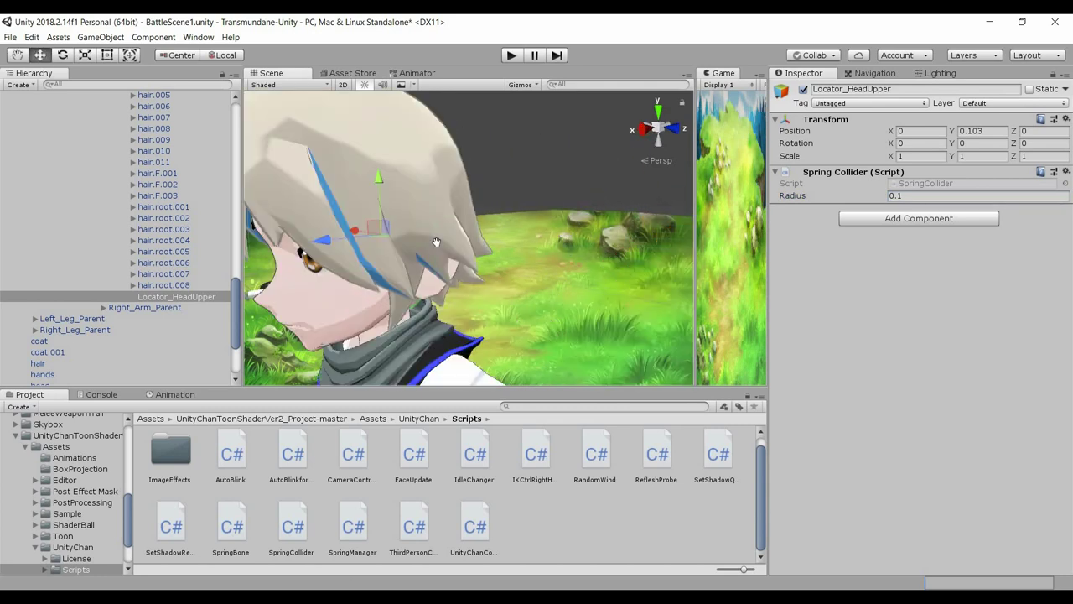
{"action": "left_click_drag", "start_coordinate": [436, 242], "coordinate": [471, 202], "text": "alt"}
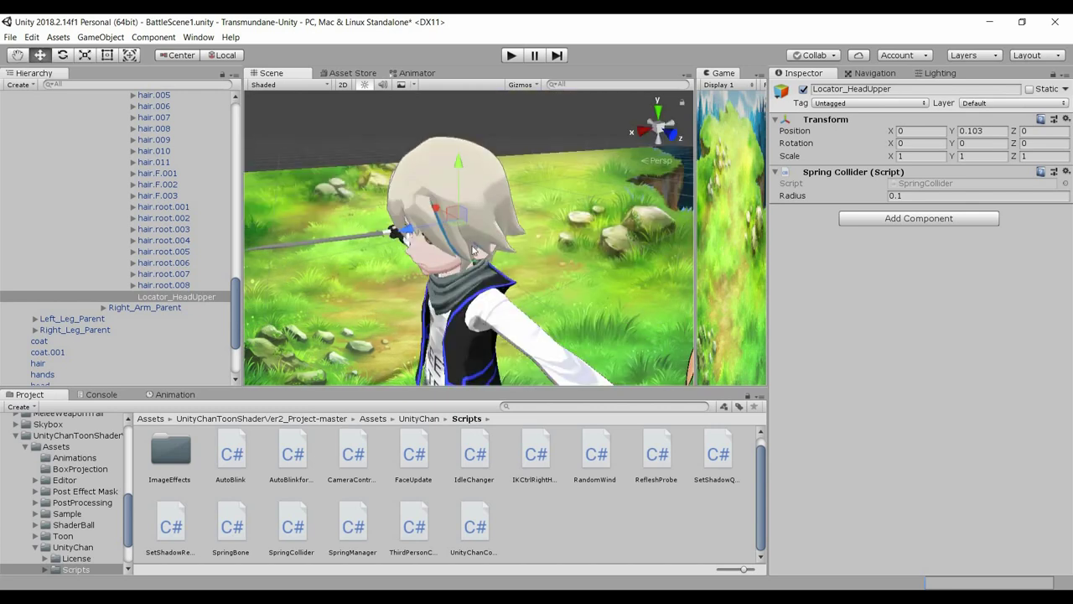
{"action": "left_click_drag", "start_coordinate": [412, 287], "coordinate": [540, 284], "text": "alt"}
{"action": "middle_click_drag", "start_coordinate": [541, 285], "coordinate": [539, 286]}
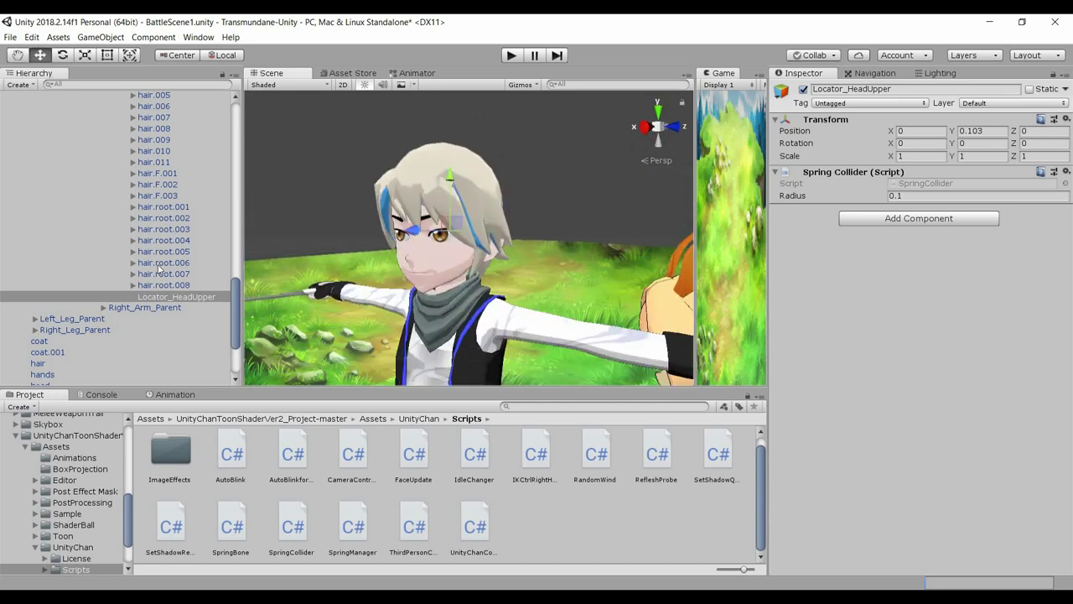
- Create a second empty child object under Yume's Head bone
{"action": "scroll", "coordinate": [168, 227], "scroll_direction": "up", "scroll_amount": 3}
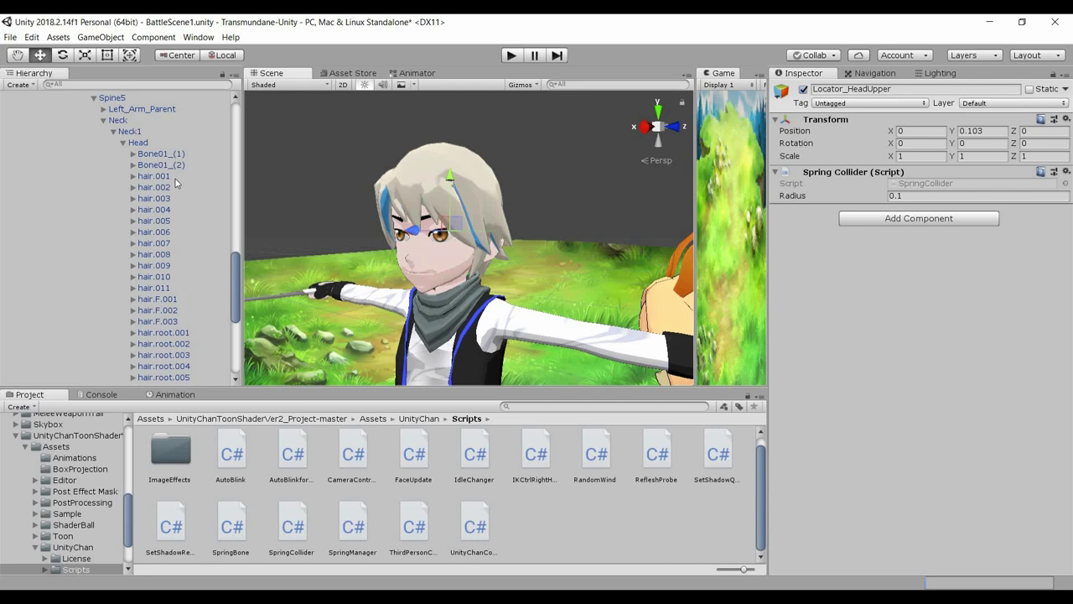
{"action": "scroll", "coordinate": [196, 349], "scroll_direction": "down", "scroll_amount": 3}
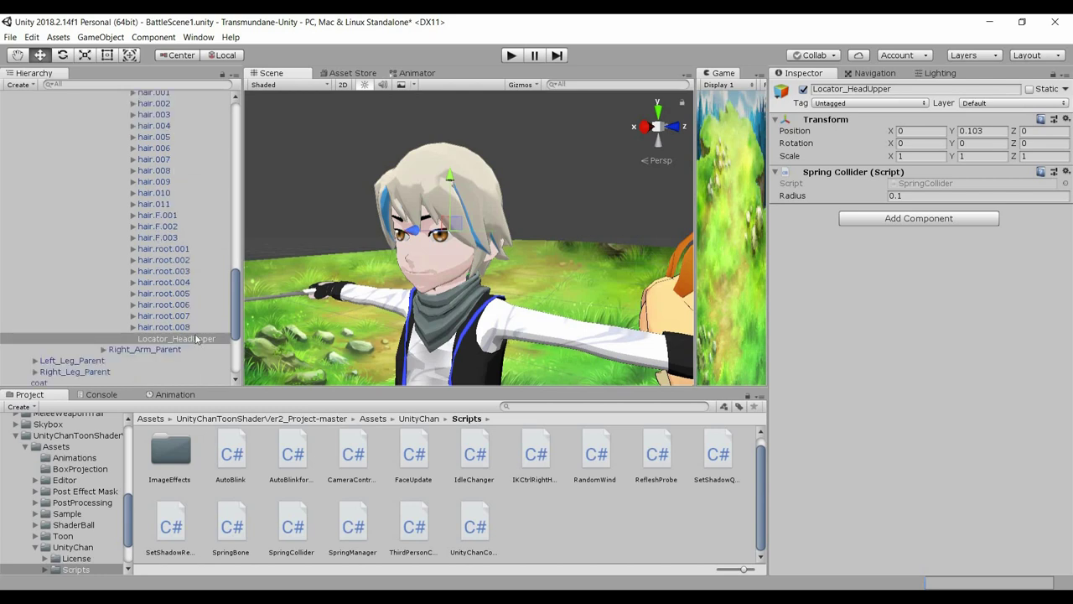
{"action": "scroll", "coordinate": [189, 268], "scroll_direction": "up", "scroll_amount": 3}
{"action": "left_click", "coordinate": [173, 142]}
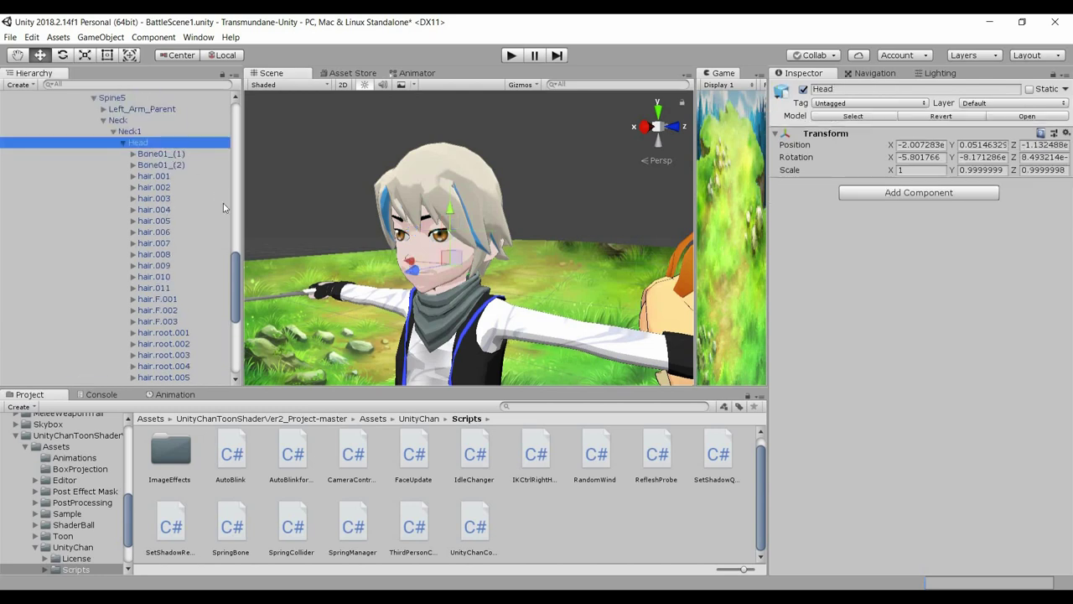
{"action": "right_click", "coordinate": [172, 143]}
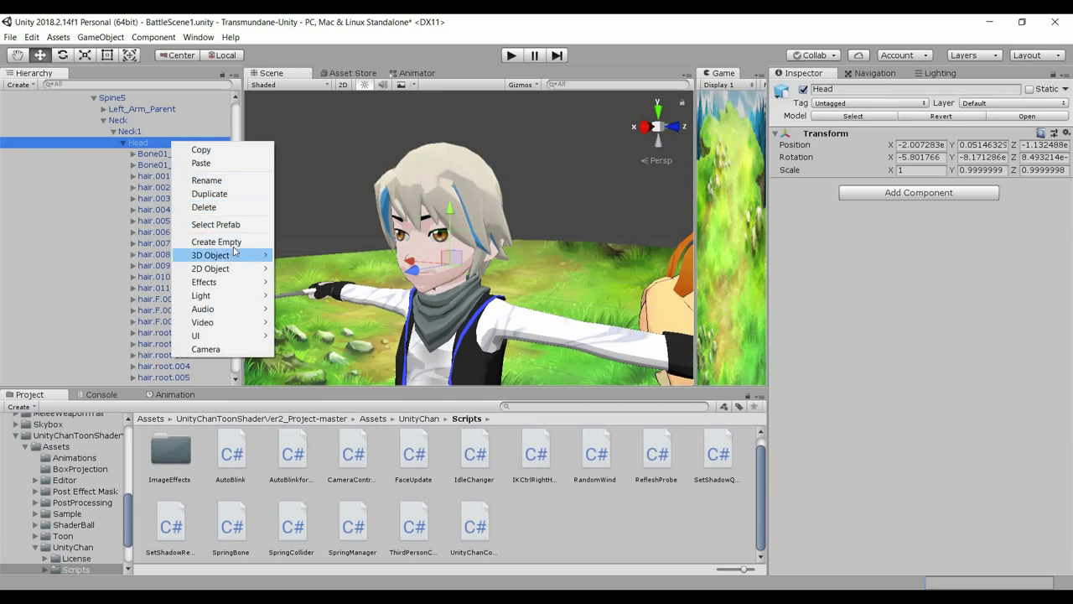
{"action": "left_click", "coordinate": [234, 242]}
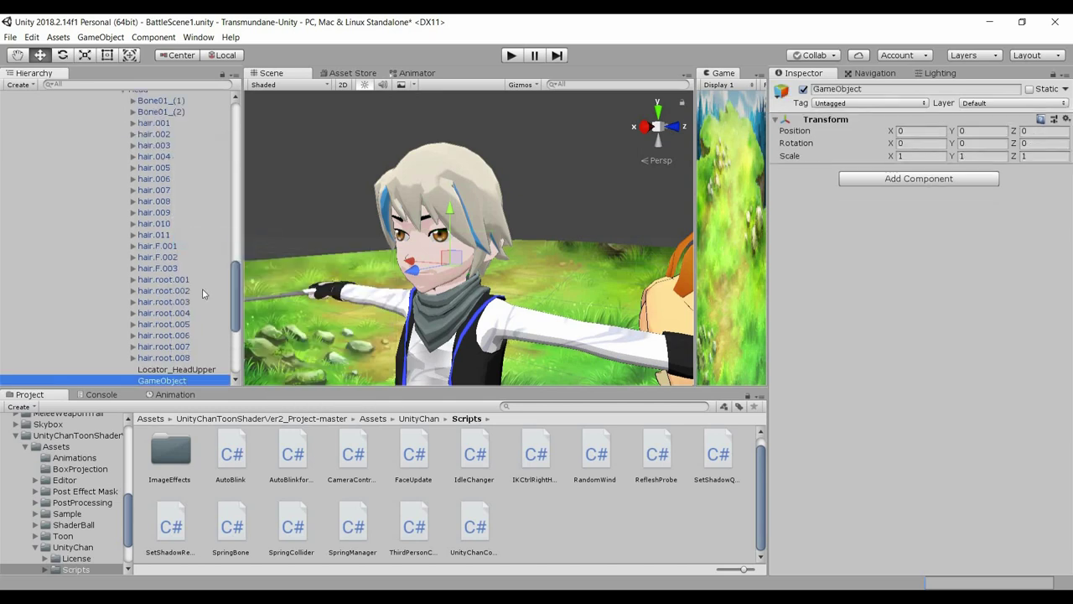
- Rename the second empty object under Head as Locator_HeadLower
{"action": "scroll", "coordinate": [201, 319], "scroll_direction": "down", "scroll_amount": 2}
{"action": "left_click", "coordinate": [183, 339]}
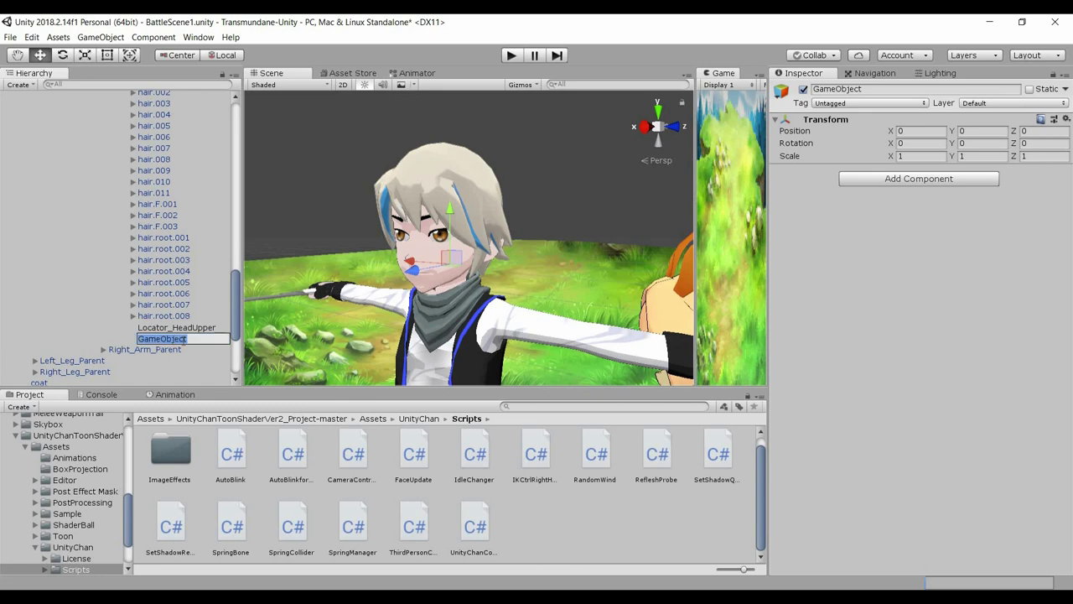
{"action": "type", "text": "Locator_HeadLower"}
{"action": "key", "text": "Return"}
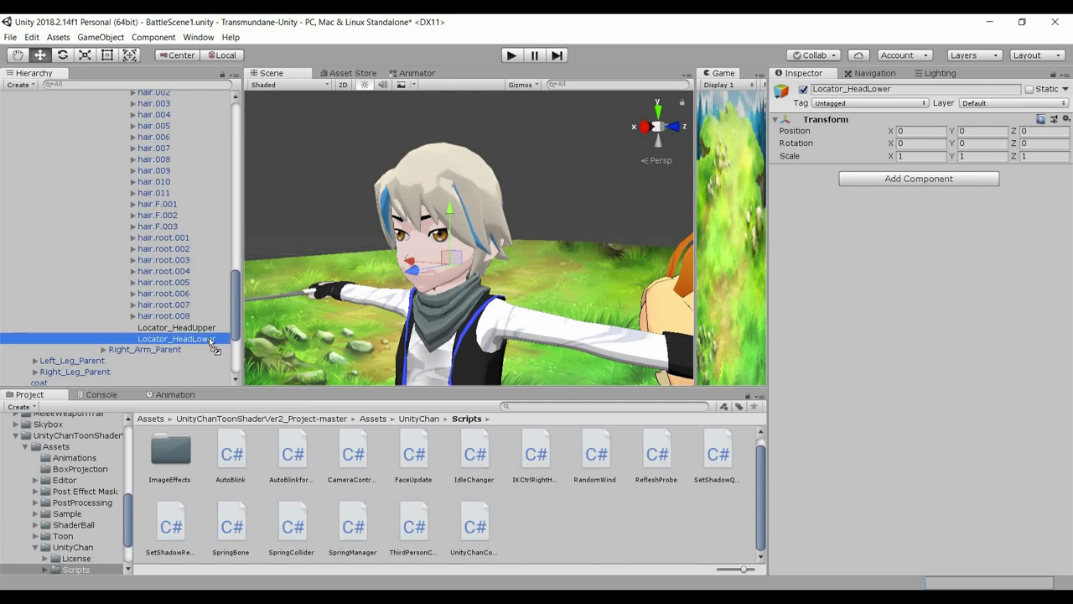
- Add a Spring Collider to Locator_HeadLower and set its radius to 0.08
{"action": "left_click", "coordinate": [928, 180]}
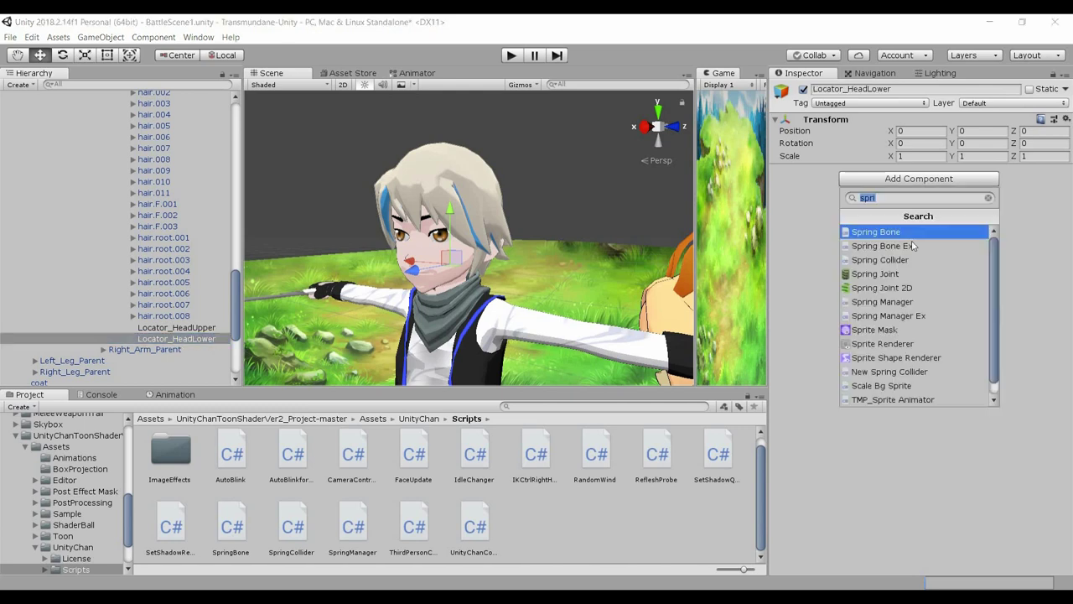
{"action": "left_click", "coordinate": [917, 260]}
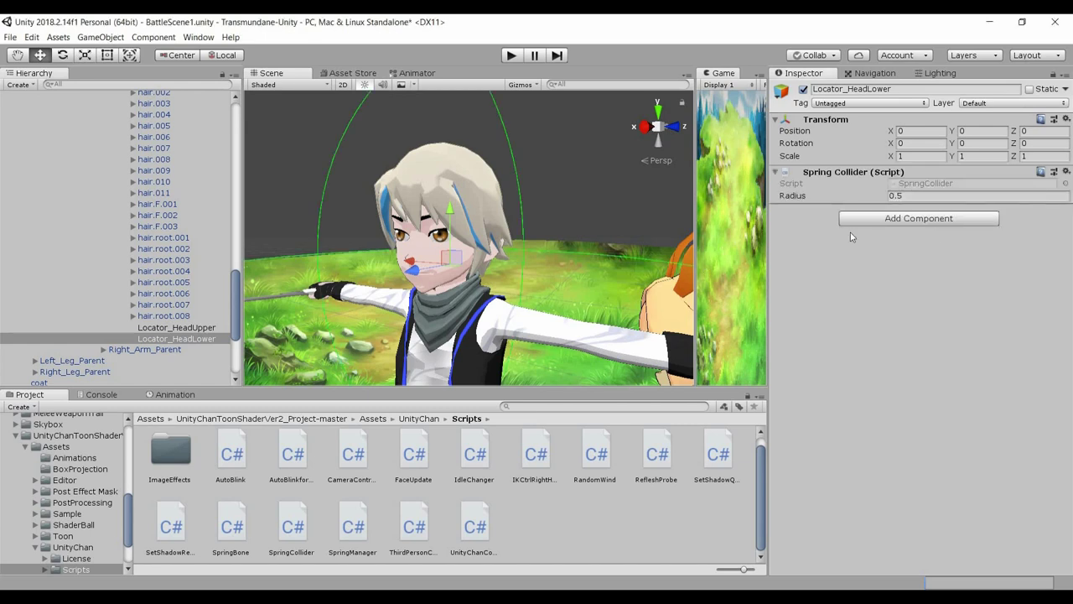
{"action": "left_click", "coordinate": [903, 200]}
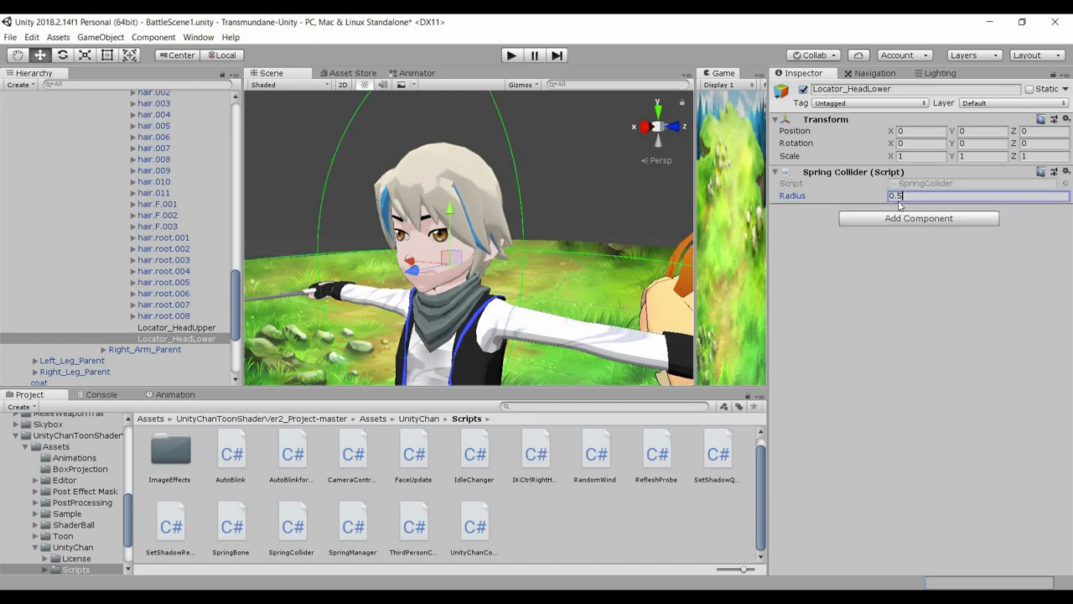
{"action": "key", "text": "BackSpace"}
{"action": "type", "text": "08"}
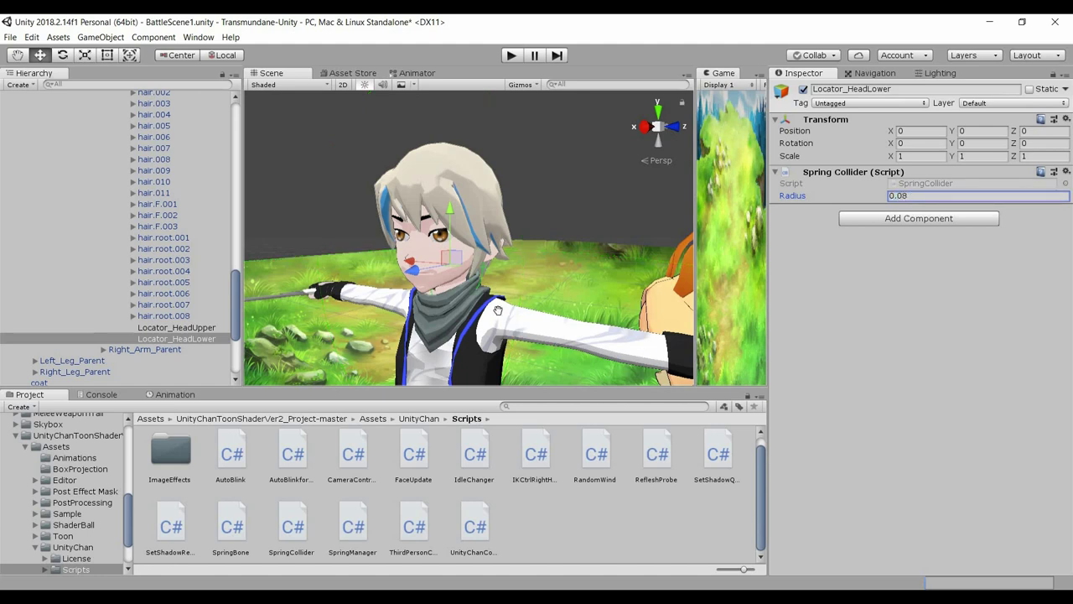
- Move Locator_HeadLower upward within the lower part of Yume's head to a Y position of about 0.049
{"action": "left_click_drag", "start_coordinate": [498, 310], "coordinate": [332, 263], "text": "alt"}
{"action": "scroll", "coordinate": [433, 284], "scroll_direction": "up", "scroll_amount": 4}
{"action": "scroll", "coordinate": [434, 285], "scroll_direction": "down", "scroll_amount": 5}
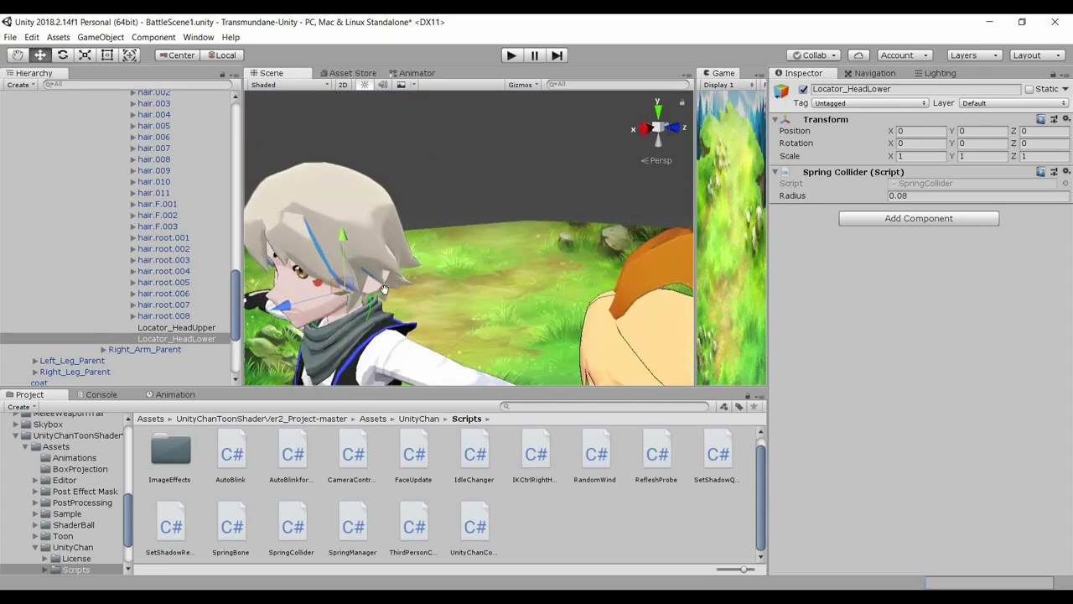
{"action": "left_click_drag", "start_coordinate": [382, 292], "coordinate": [496, 265], "text": "alt"}
{"action": "right_click_drag", "start_coordinate": [496, 265], "coordinate": [379, 243]}
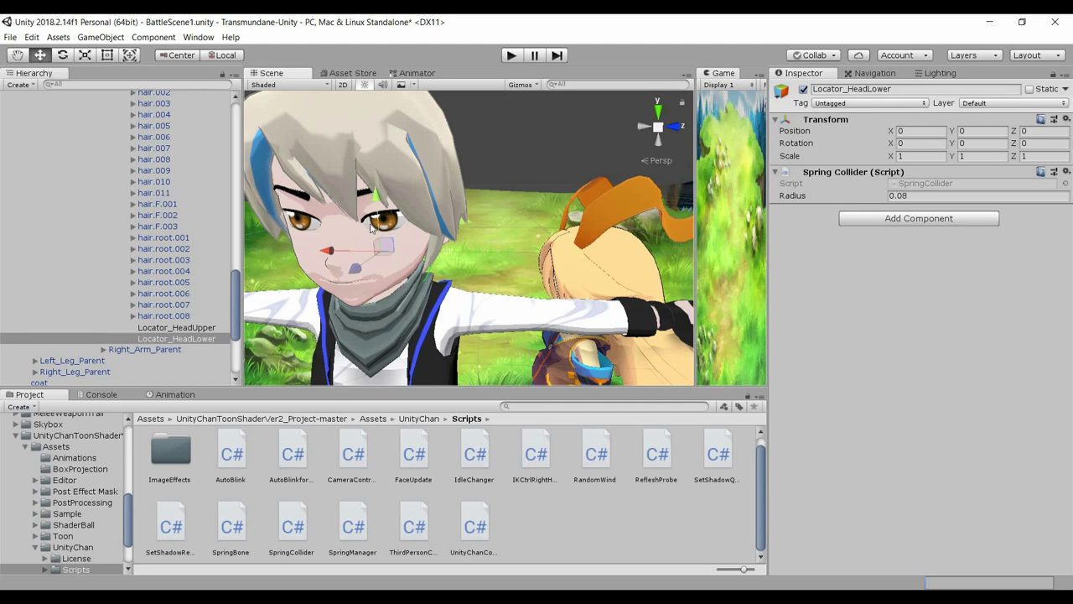
{"action": "left_click_drag", "start_coordinate": [377, 201], "coordinate": [378, 176]}
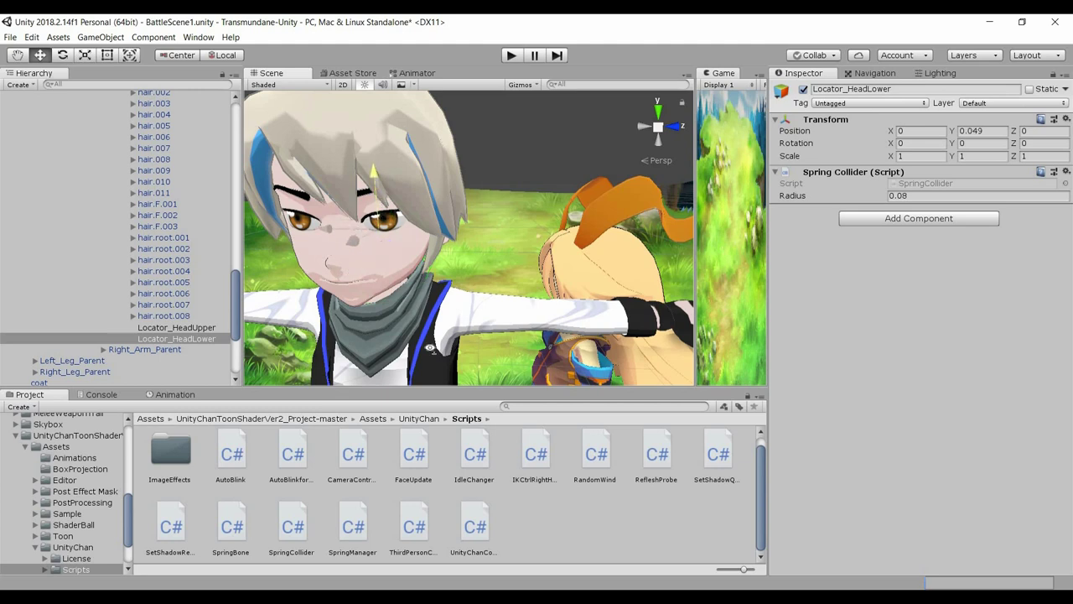
- Move Locator_HeadLower toward the front of Yume's face to a Z position of about 0.038
{"action": "right_click_drag", "start_coordinate": [465, 324], "coordinate": [470, 322]}
{"action": "mouse_move", "coordinate": [469, 321]}
{"action": "left_mouse_down", "text": "alt"}
{"action": "mouse_move", "coordinate": [444, 320]}
{"action": "mouse_move", "coordinate": [483, 319]}
{"action": "mouse_move", "coordinate": [466, 306]}
{"action": "left_mouse_up", "text": "alt"}
{"action": "middle_click_drag", "start_coordinate": [576, 367], "coordinate": [464, 304]}
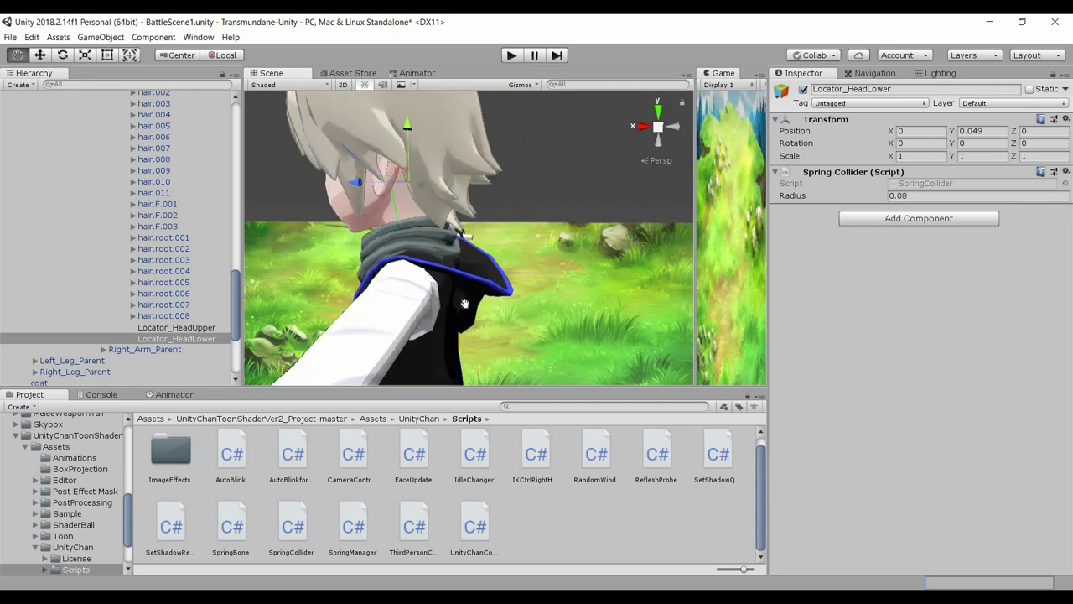
{"action": "middle_click_drag", "start_coordinate": [465, 303], "coordinate": [479, 262]}
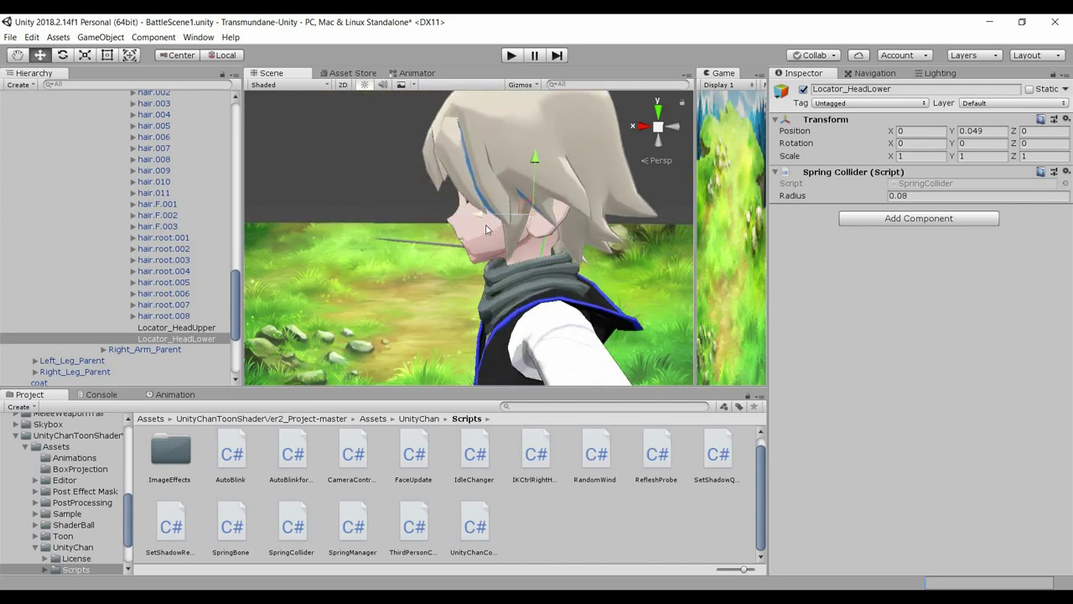
{"action": "left_click_drag", "start_coordinate": [483, 230], "coordinate": [469, 225]}
{"action": "left_click_drag", "start_coordinate": [470, 285], "coordinate": [379, 265], "text": "alt"}
{"action": "left_click_drag", "start_coordinate": [483, 299], "coordinate": [441, 268], "text": "alt"}
{"action": "scroll", "coordinate": [527, 321], "scroll_direction": "down", "scroll_amount": 8}
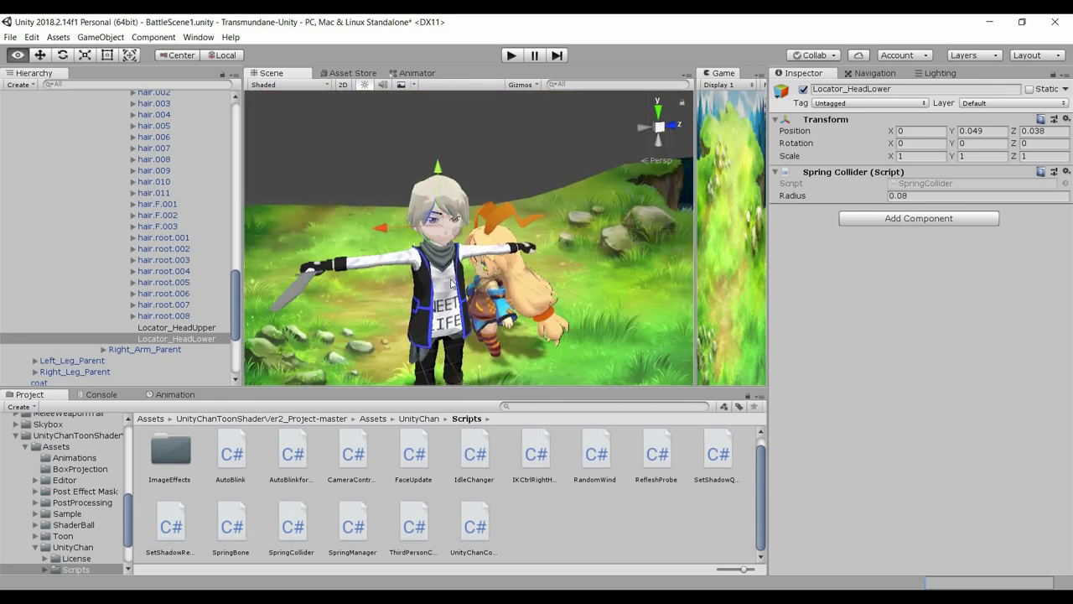
{"action": "middle_click_drag", "start_coordinate": [441, 268], "coordinate": [518, 310]}
{"action": "scroll", "coordinate": [186, 350], "scroll_direction": "up", "scroll_amount": 3}
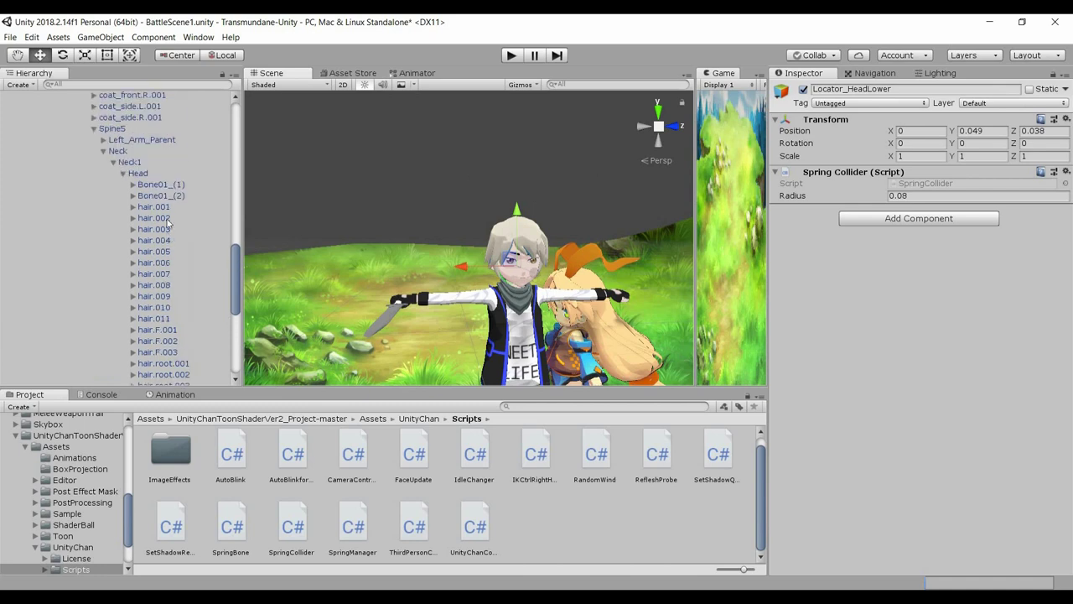
- Set hair.001's Spring Bone collider list size to 2, with Locator_HeadUpper as Element 0 and Locator_HeadLower as Element 1
{"action": "left_click", "coordinate": [155, 207]}
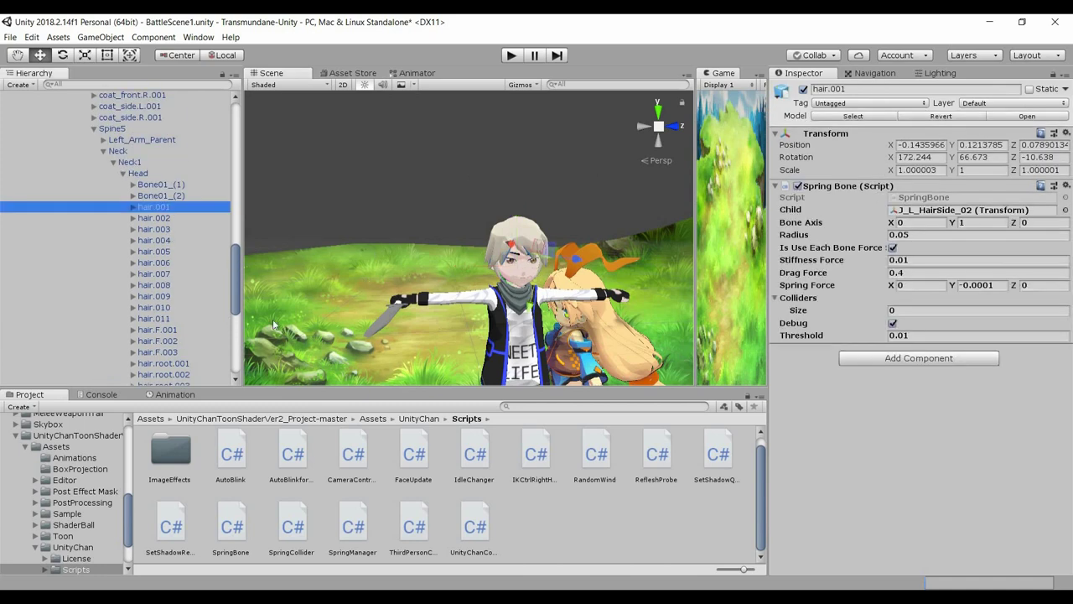
{"action": "scroll", "coordinate": [201, 265], "scroll_direction": "down", "scroll_amount": 3}
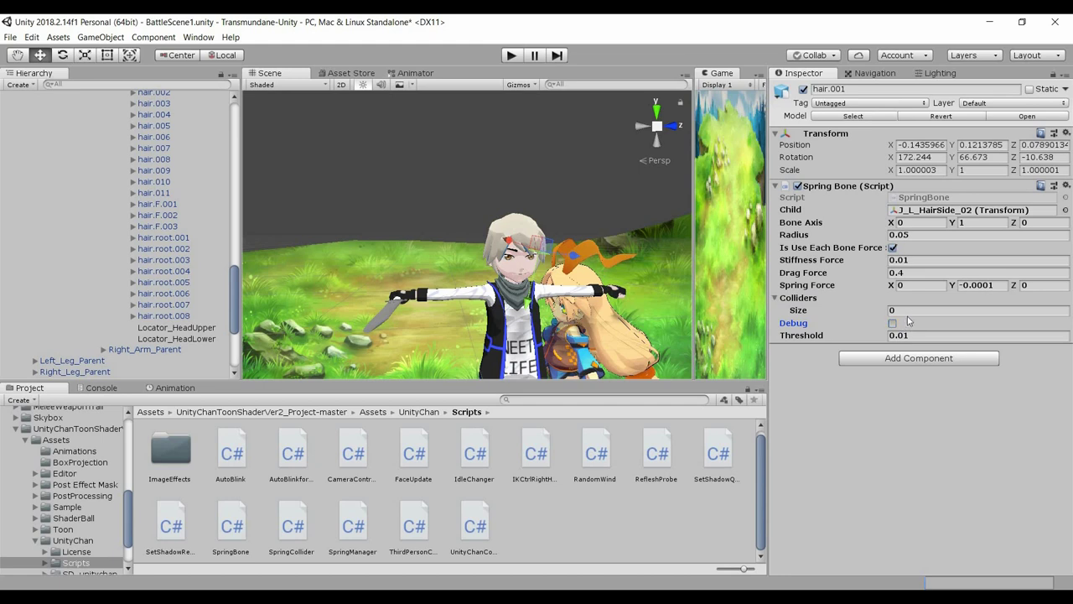
{"action": "left_click", "coordinate": [908, 312]}
{"action": "type", "text": "2"}
{"action": "key", "text": "Return"}
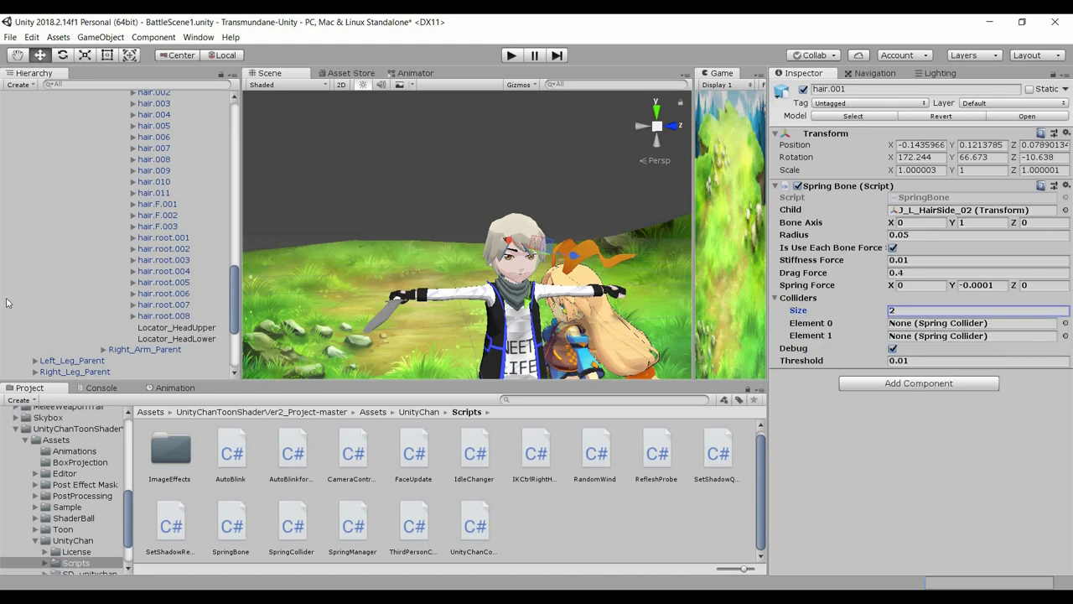
{"action": "left_click_drag", "start_coordinate": [147, 336], "coordinate": [933, 347]}
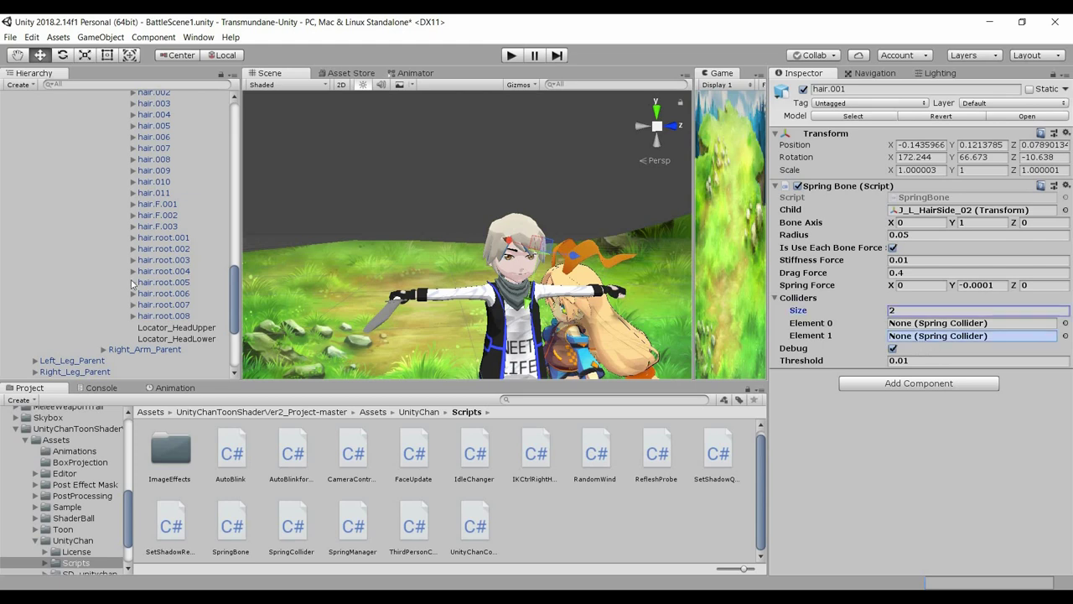
{"action": "left_click_drag", "start_coordinate": [201, 332], "coordinate": [1016, 327]}
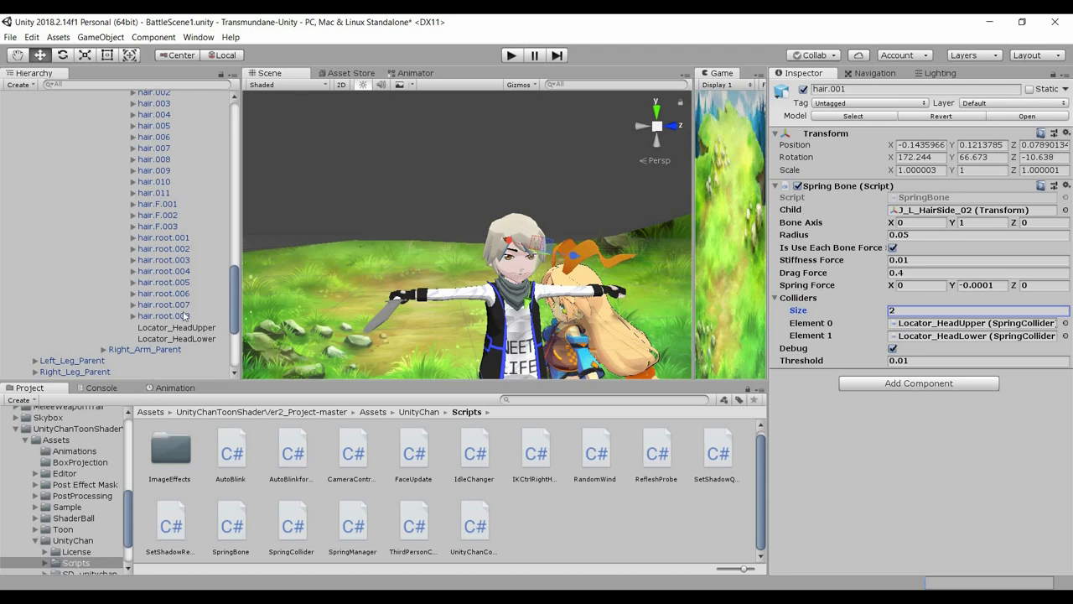
- Set the Spring Bone radius of hair.001 to 0.03
{"action": "scroll", "coordinate": [184, 316], "scroll_direction": "up", "scroll_amount": 6}
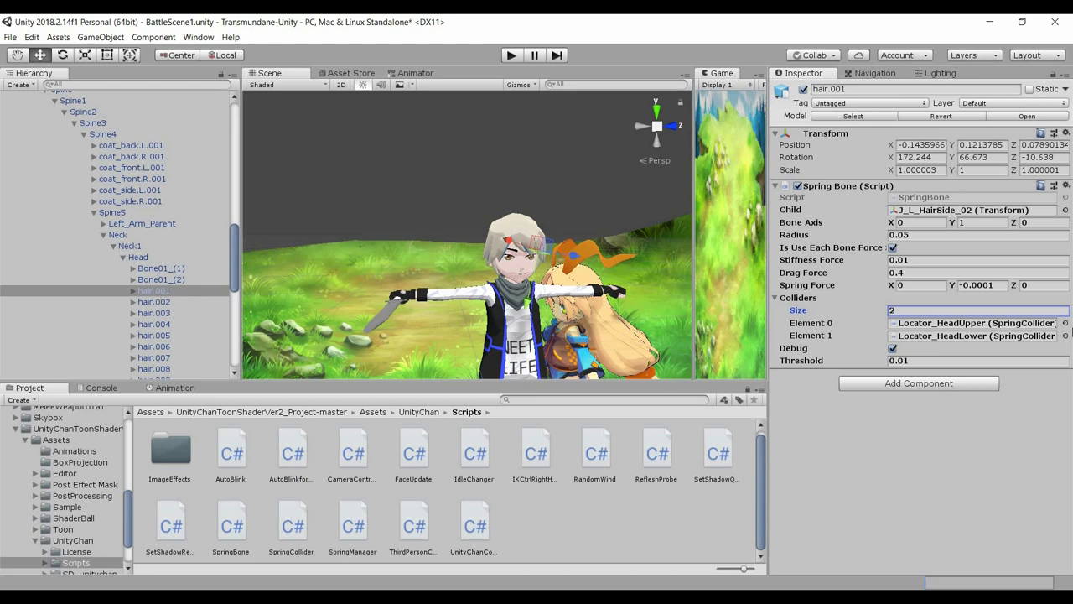
{"action": "left_click", "coordinate": [912, 236]}
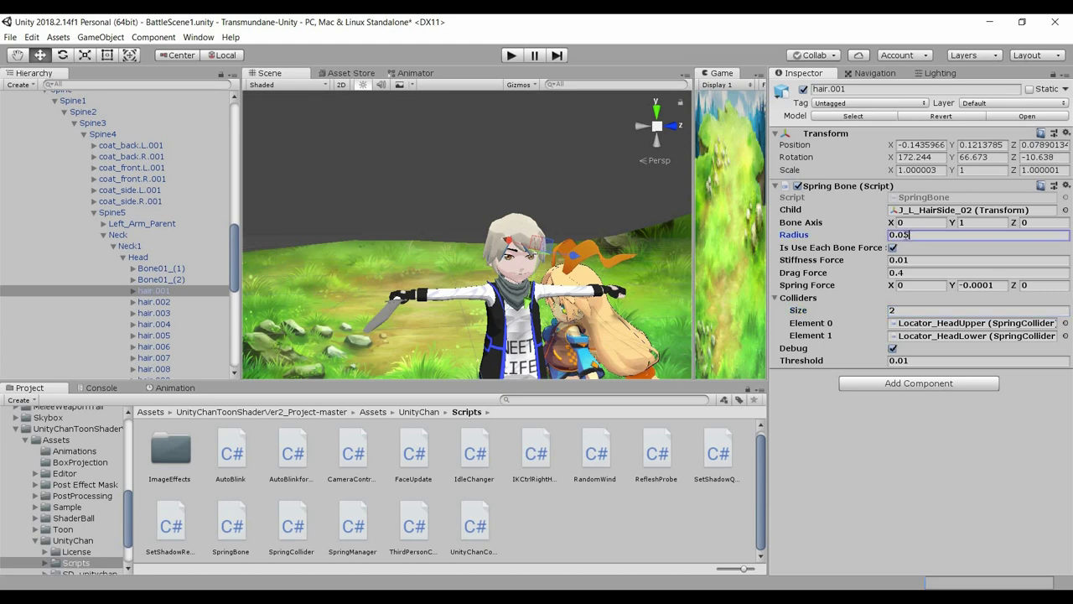
{"action": "left_click", "coordinate": [906, 237]}
{"action": "key", "text": "BackSpace"}
{"action": "type", "text": "3"}
- Copy the Spring Bone component from hair.001 and paste it as a new component on hair.002
{"action": "left_click", "coordinate": [1067, 185]}
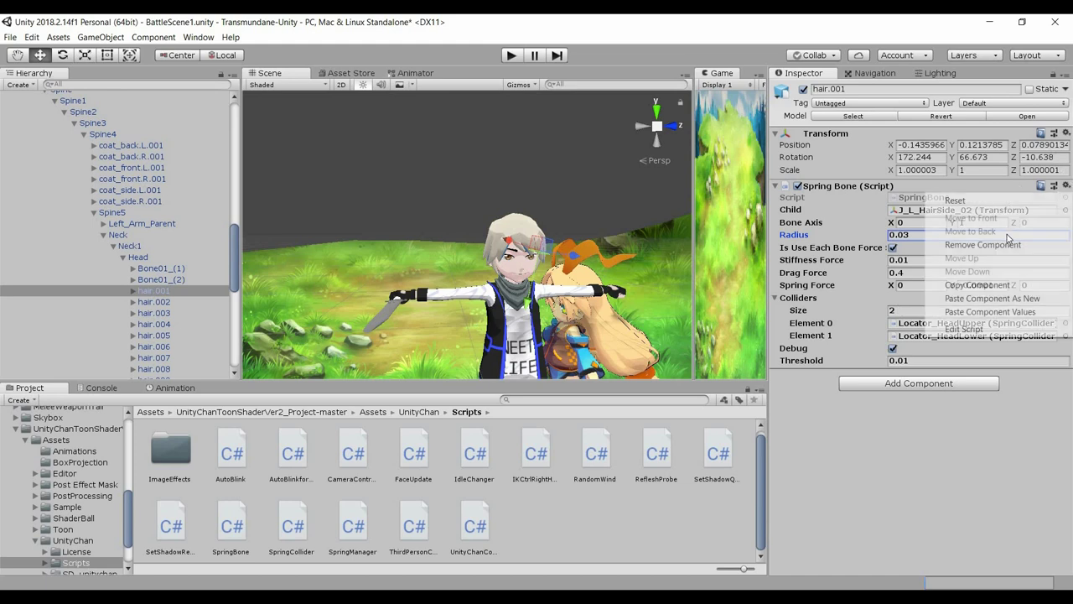
{"action": "left_click", "coordinate": [995, 284]}
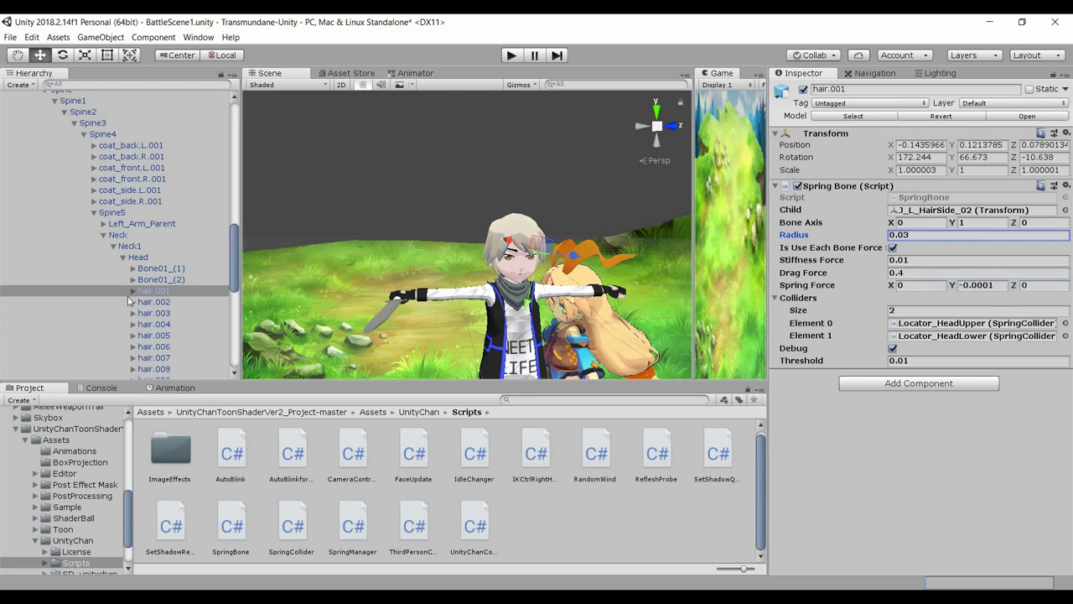
{"action": "left_click", "coordinate": [154, 301]}
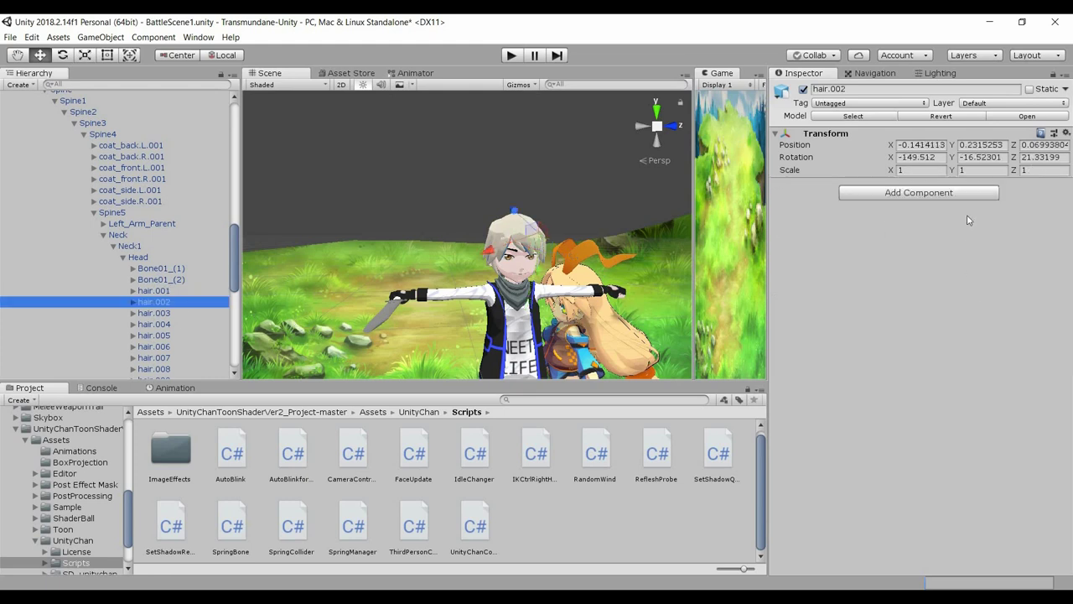
{"action": "left_click", "coordinate": [1065, 133]}
{"action": "left_click", "coordinate": [1007, 219]}
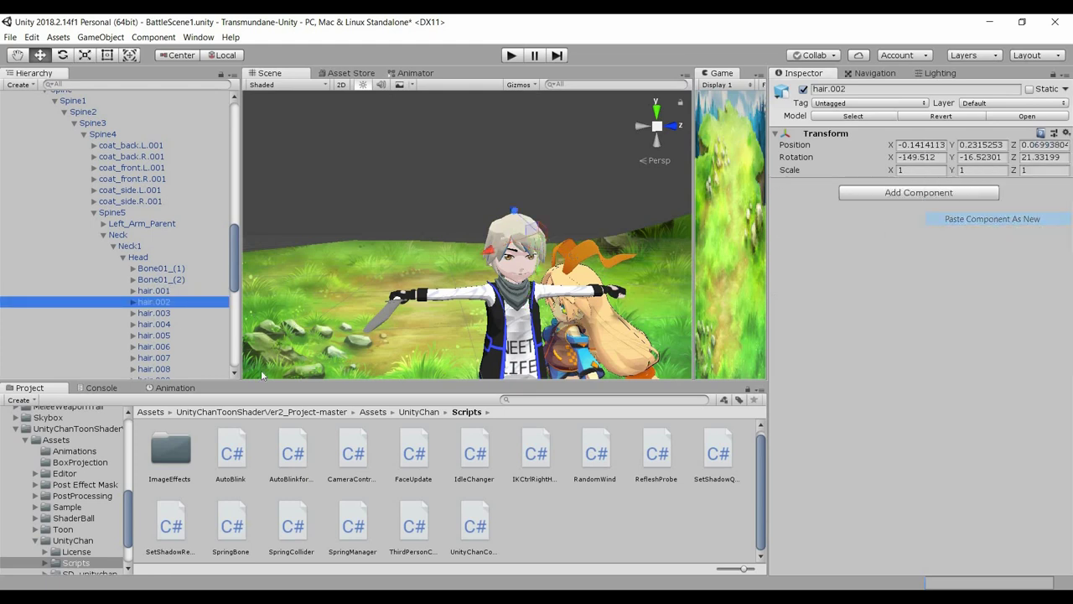
- Paste the copied Spring Bone as a new component on hair.003 and hair.004
{"action": "left_click", "coordinate": [167, 316]}
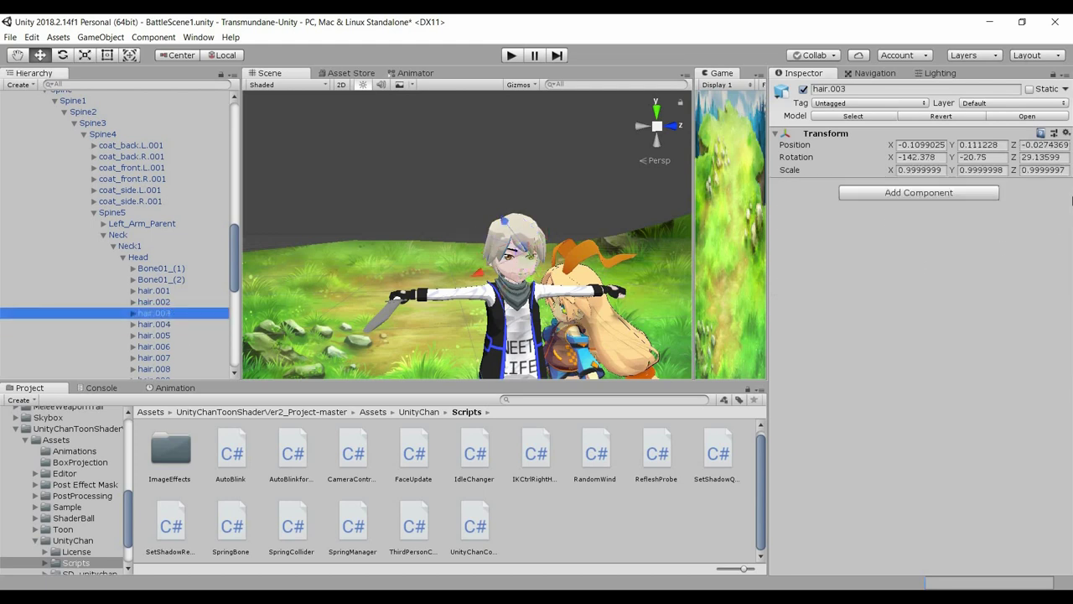
{"action": "left_click", "coordinate": [1066, 134]}
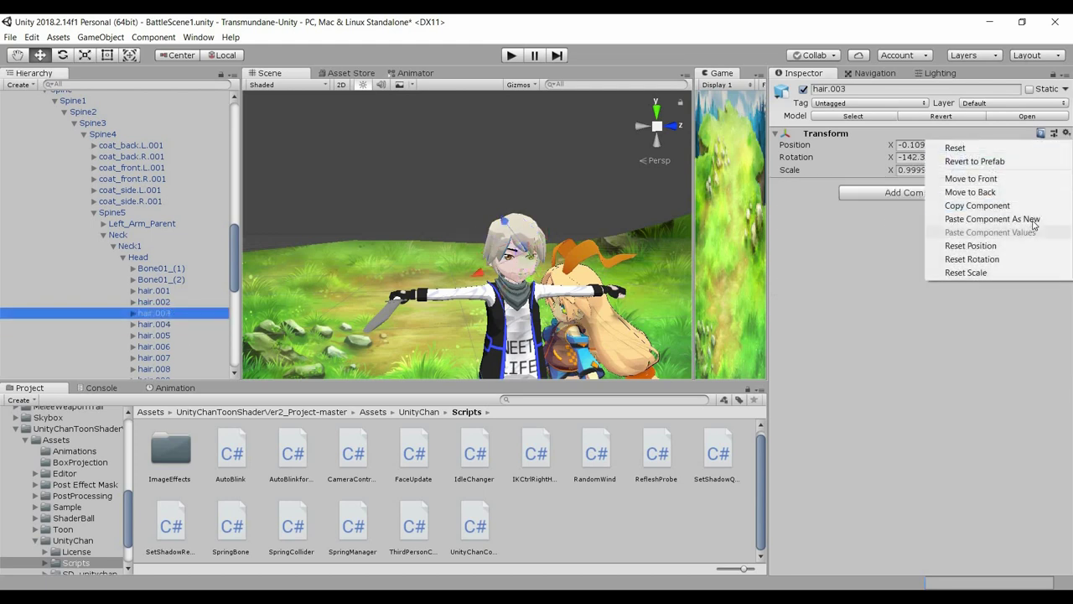
{"action": "left_click", "coordinate": [1006, 219]}
{"action": "left_click", "coordinate": [168, 324]}
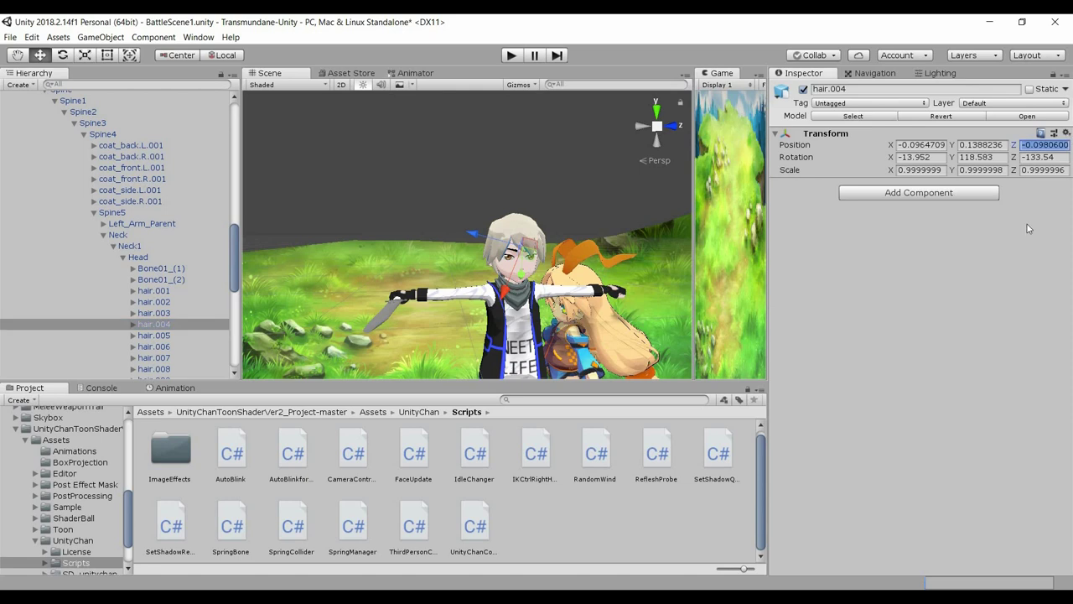
{"action": "left_click", "coordinate": [1066, 133]}
{"action": "left_click", "coordinate": [1006, 219]}
- Paste the copied Spring Bone as a new component on hair.005 and hair.006
{"action": "left_click", "coordinate": [160, 336]}
{"action": "left_click", "coordinate": [1066, 134]}
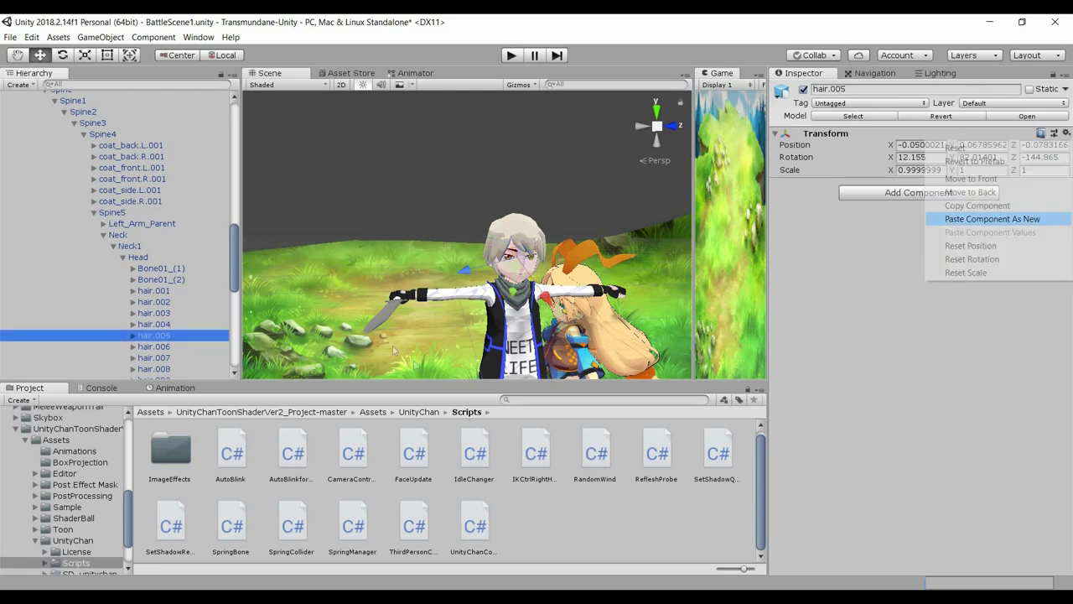
{"action": "left_click", "coordinate": [1006, 219]}
{"action": "left_click", "coordinate": [159, 347]}
{"action": "left_click", "coordinate": [1065, 134]}
{"action": "left_click", "coordinate": [1007, 219]}
- Paste the copied Spring Bone as a new component on hair.007 and hair.008
{"action": "scroll", "coordinate": [126, 277], "scroll_direction": "down", "scroll_amount": 1}
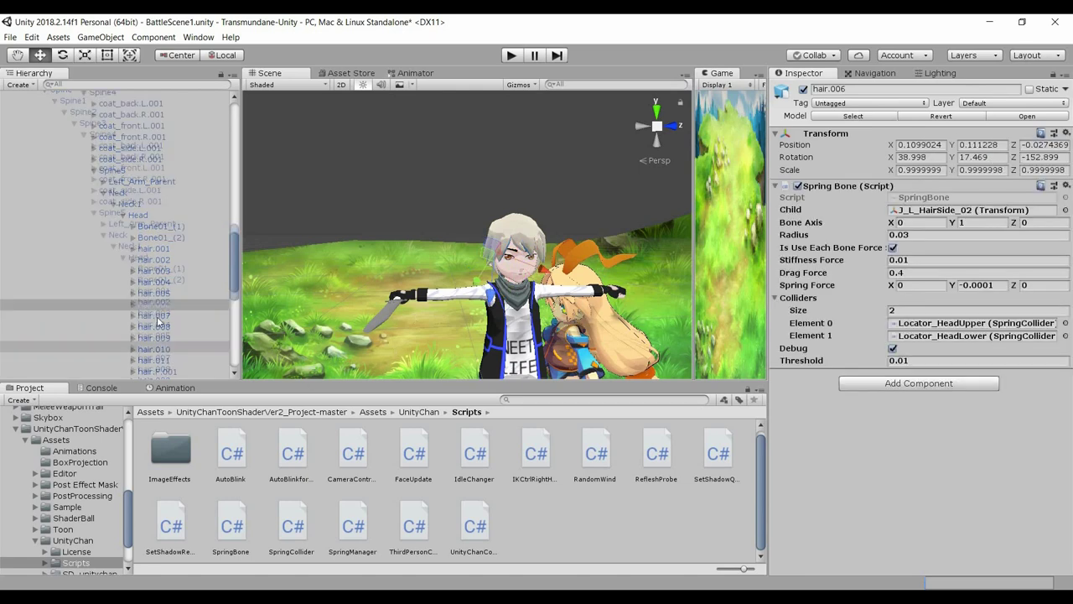
{"action": "left_click", "coordinate": [154, 315]}
{"action": "left_click", "coordinate": [1066, 133]}
{"action": "left_click", "coordinate": [1031, 218]}
{"action": "scroll", "coordinate": [125, 276], "scroll_direction": "down", "scroll_amount": 1}
{"action": "left_click", "coordinate": [154, 284]}
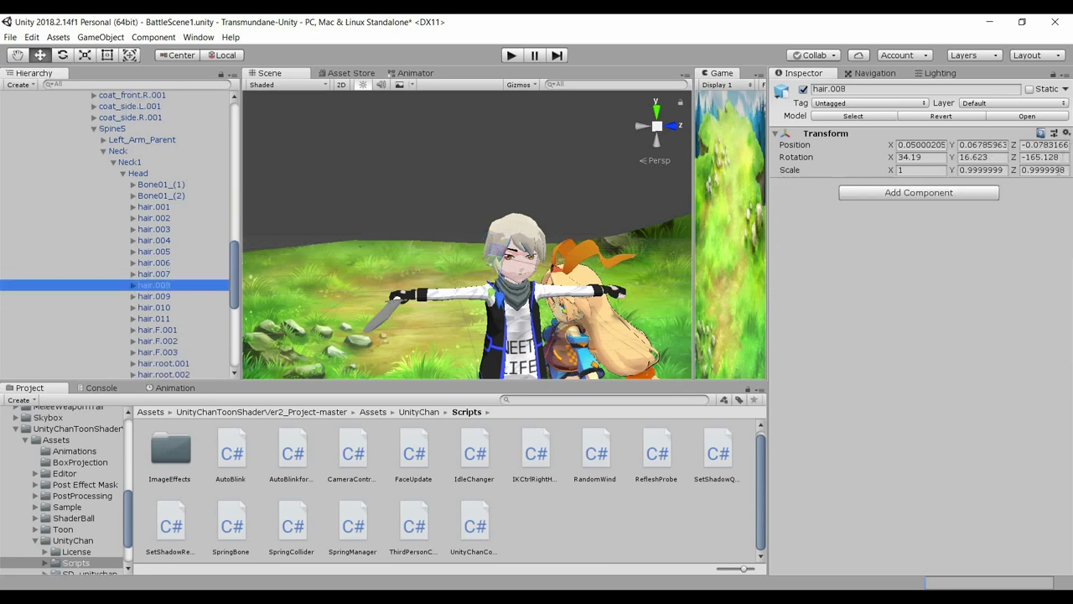
{"action": "left_click", "coordinate": [1066, 133]}
{"action": "left_click", "coordinate": [1006, 219]}
- Paste the copied Spring Bone as a new component on hair.009, hair.010 and hair.011
{"action": "left_click", "coordinate": [155, 296]}
{"action": "left_click", "coordinate": [1065, 133]}
{"action": "left_click", "coordinate": [1006, 219]}
{"action": "left_click", "coordinate": [155, 307]}
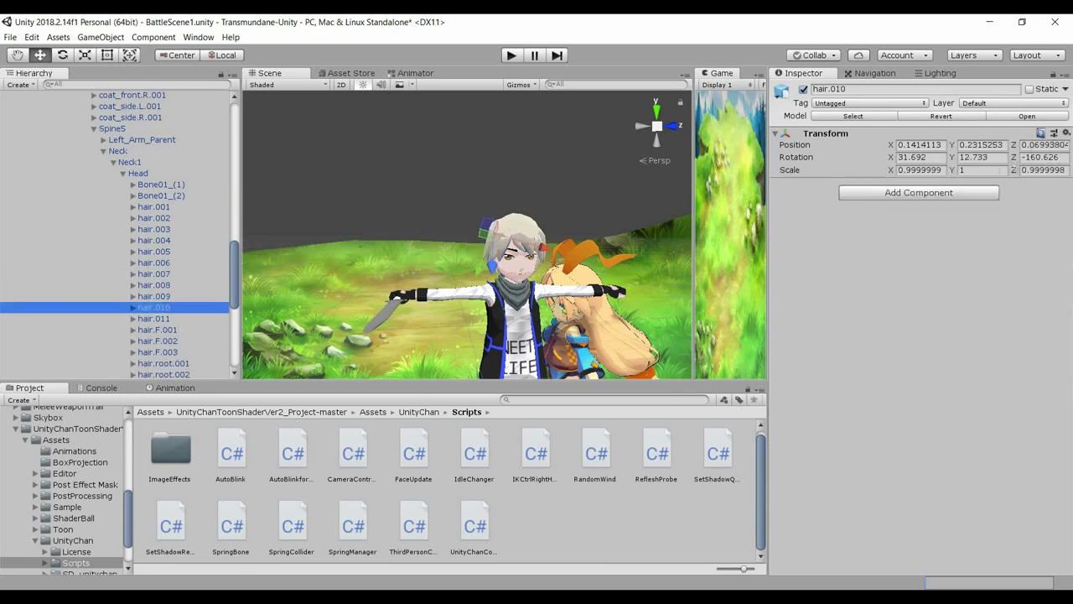
{"action": "left_click", "coordinate": [1066, 133]}
{"action": "left_click", "coordinate": [1006, 219]}
{"action": "left_click", "coordinate": [154, 318]}
{"action": "left_click", "coordinate": [1066, 134]}
{"action": "left_click", "coordinate": [1006, 219]}
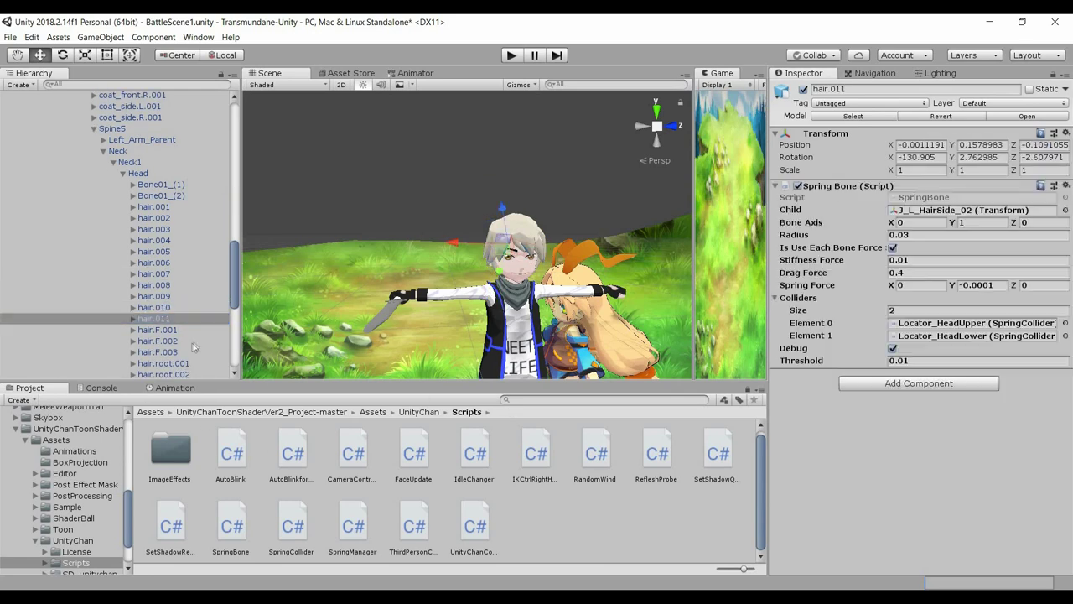
- Paste the copied Spring Bone as a new component on the front hair bones hair.F.001, hair.F.002 and hair.F.003
{"action": "left_click", "coordinate": [158, 330]}
{"action": "left_click", "coordinate": [1066, 133]}
{"action": "left_click", "coordinate": [1006, 219]}
{"action": "left_click", "coordinate": [158, 340]}
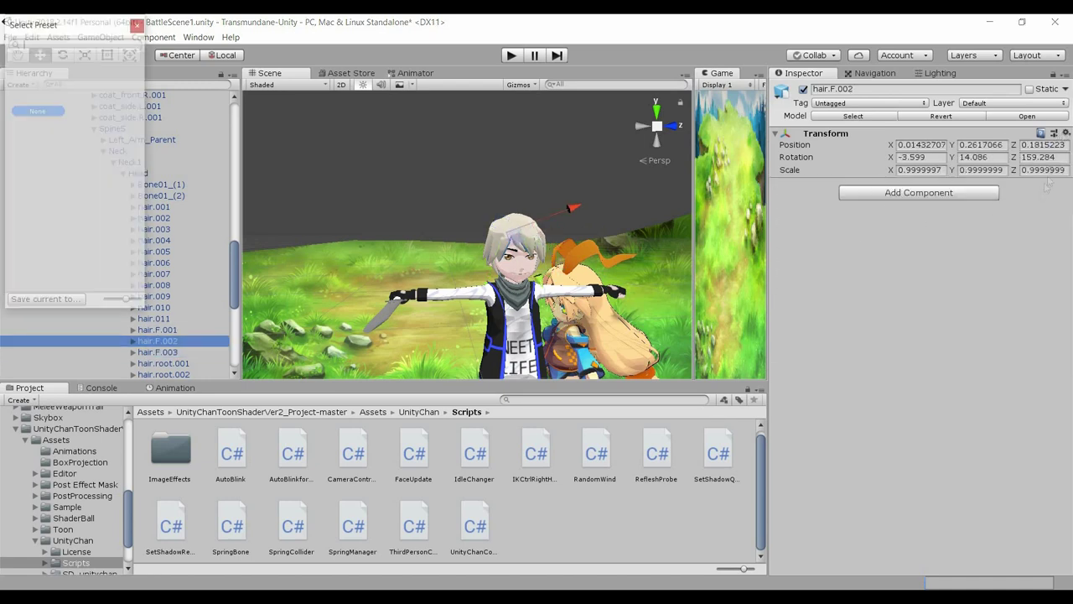
{"action": "left_click", "coordinate": [1066, 133]}
{"action": "left_click", "coordinate": [1006, 218]}
{"action": "left_click", "coordinate": [157, 352]}
{"action": "left_click", "coordinate": [1066, 133]}
{"action": "left_click", "coordinate": [1006, 219]}
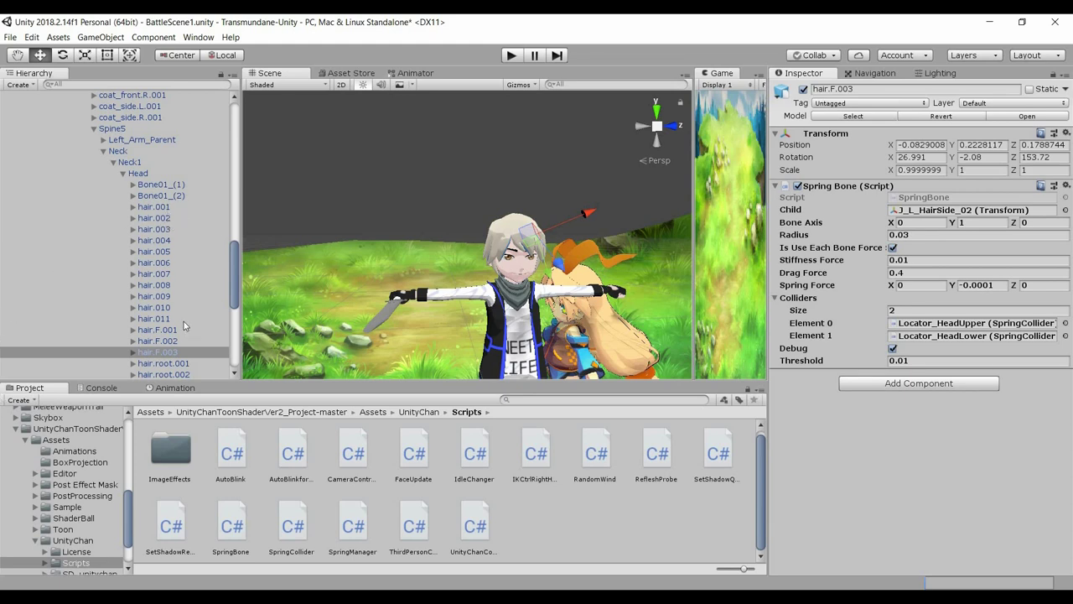
- Assign hair.001_end as the Child of hair.001's Spring Bone
{"action": "scroll", "coordinate": [184, 322], "scroll_direction": "down", "scroll_amount": 3}
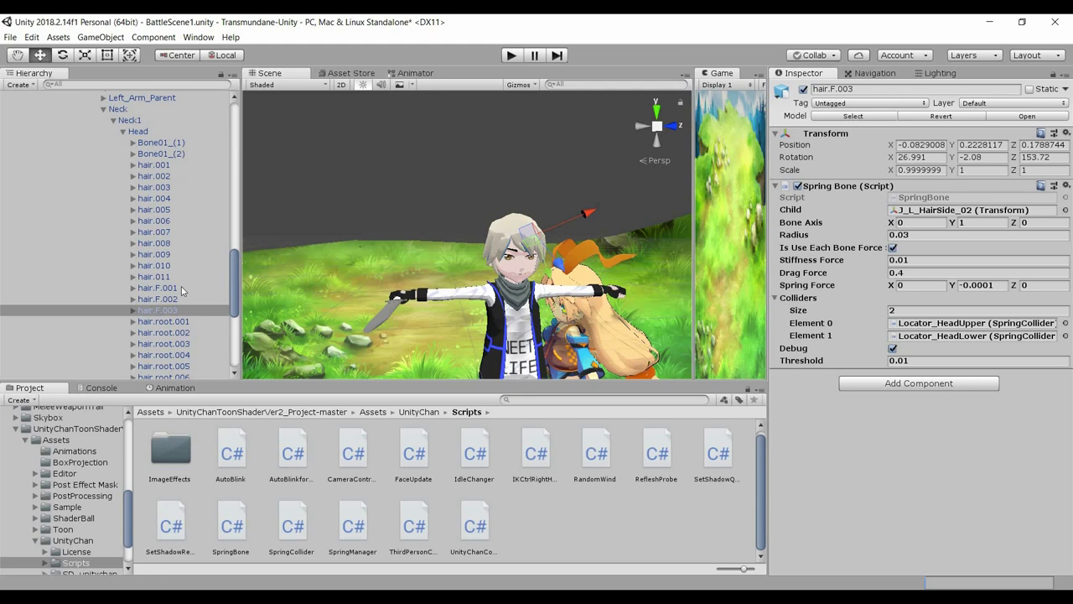
{"action": "left_click", "coordinate": [181, 289]}
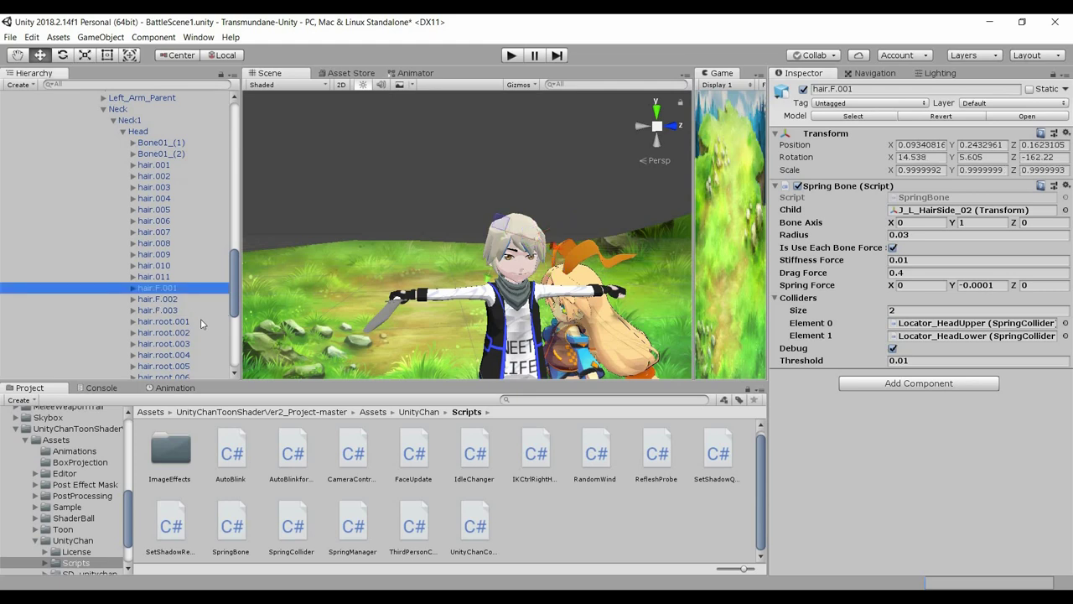
{"action": "left_click", "coordinate": [200, 311]}
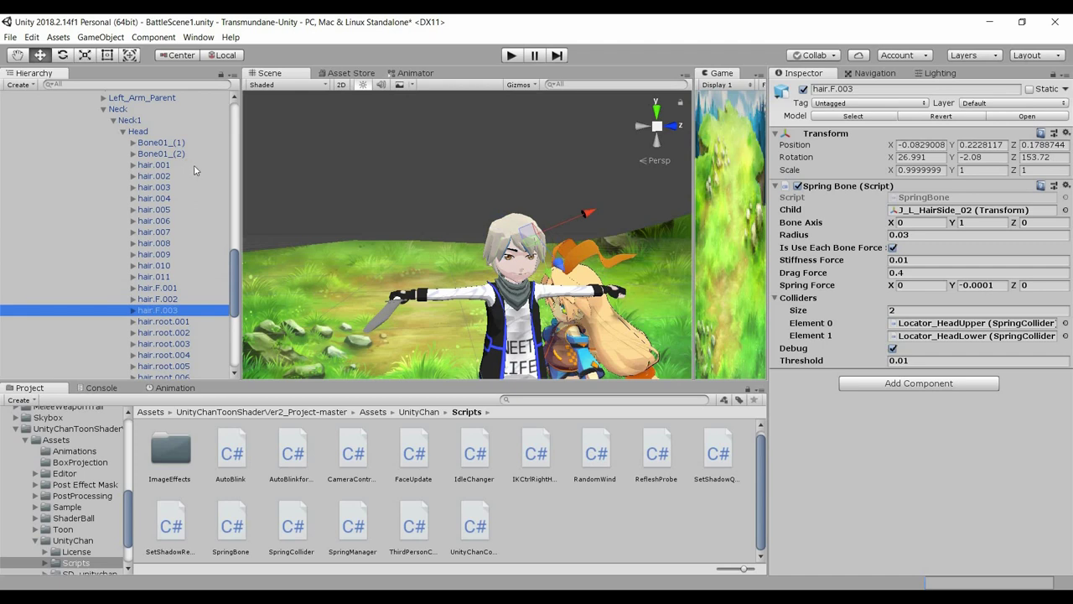
{"action": "left_click", "coordinate": [155, 166]}
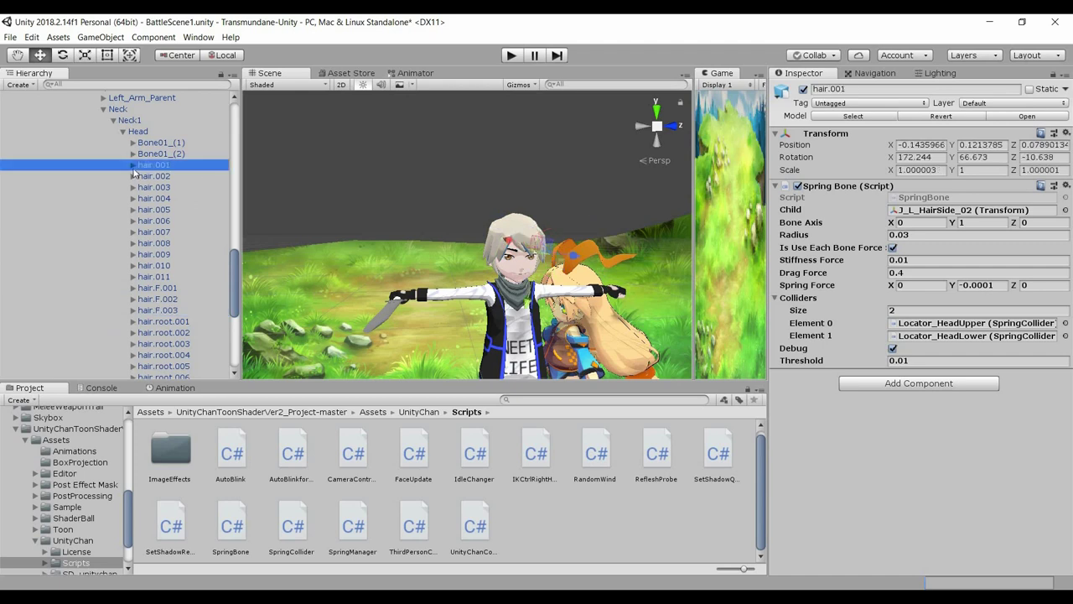
{"action": "left_click", "coordinate": [133, 166]}
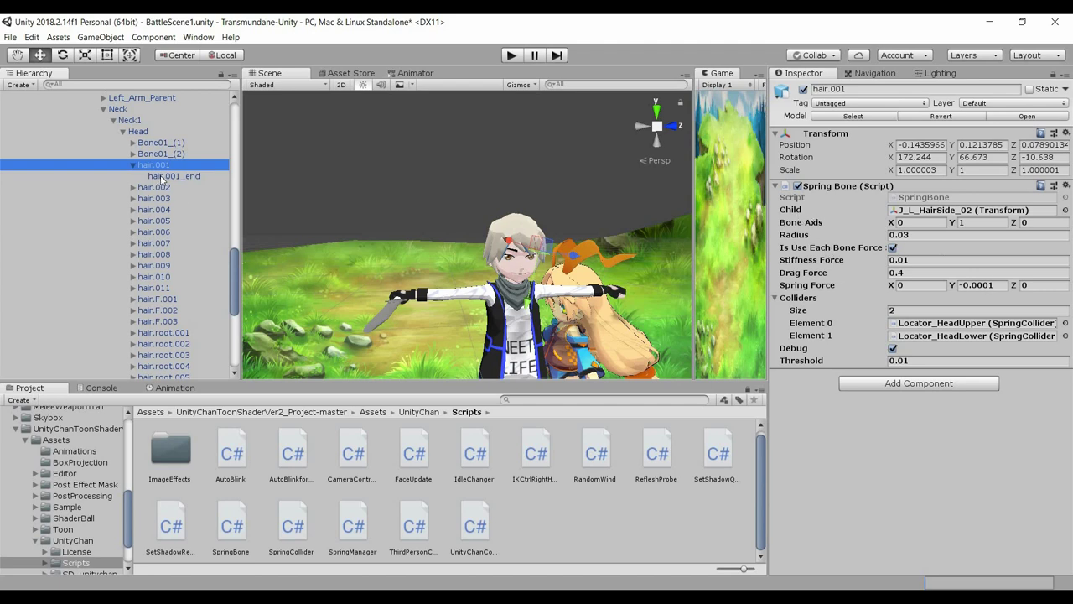
{"action": "left_click_drag", "start_coordinate": [162, 179], "coordinate": [946, 217]}
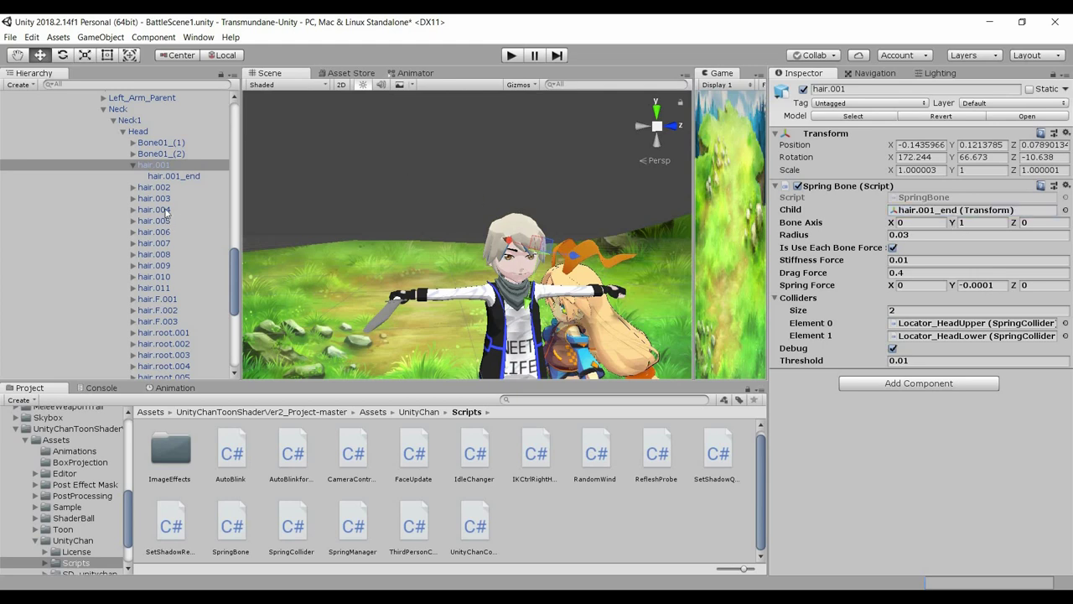
- Assign each bone's own _end transform as the Spring Bone Child for hair.002 through hair.007
{"action": "left_click", "coordinate": [139, 188]}
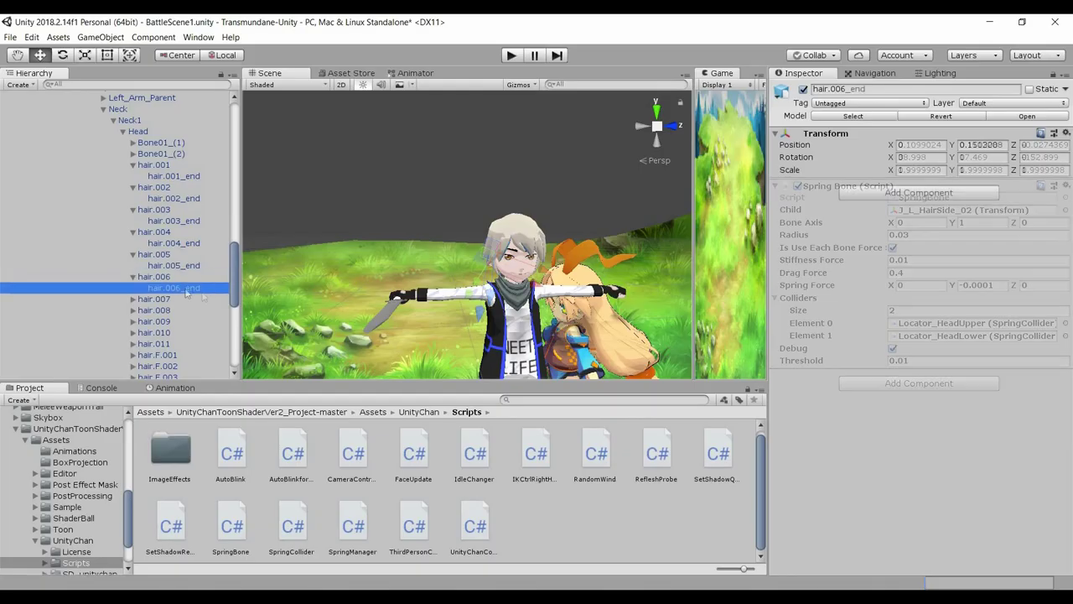
{"action": "left_click", "coordinate": [66, 277]}
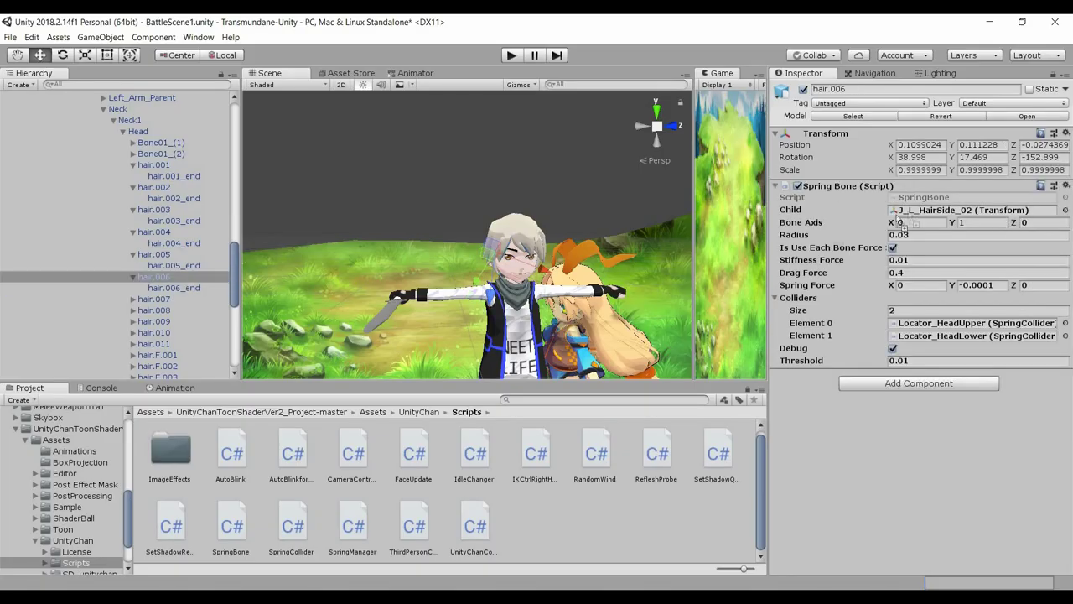
{"action": "left_click", "coordinate": [133, 298]}
{"action": "left_click", "coordinate": [154, 298]}
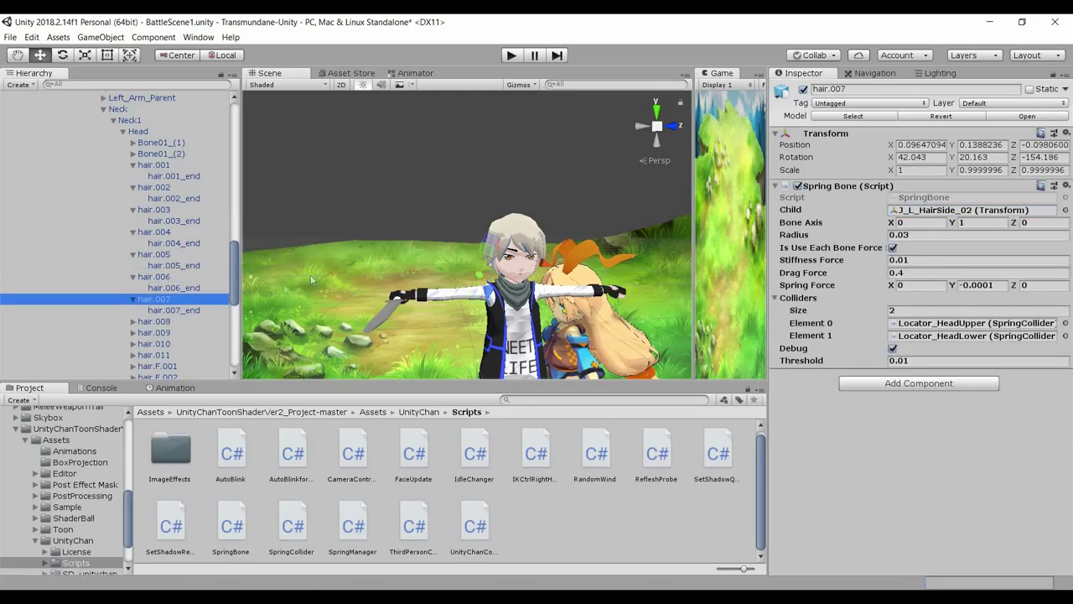
{"action": "left_click_drag", "start_coordinate": [953, 220], "coordinate": [955, 211]}
- Assign hair.008_end and hair.009_end as the Spring Bone Child of hair.008 and hair.009 respectively
{"action": "scroll", "coordinate": [168, 289], "scroll_direction": "down", "scroll_amount": 1}
{"action": "left_click", "coordinate": [161, 283]}
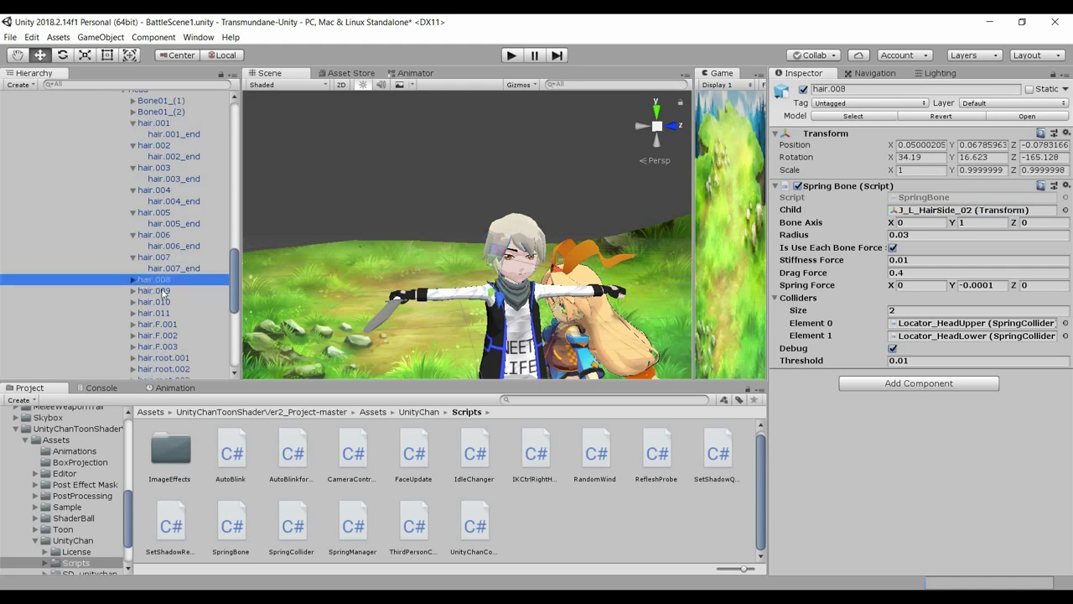
{"action": "left_click", "coordinate": [133, 280]}
{"action": "left_click_drag", "start_coordinate": [173, 291], "coordinate": [966, 212]}
{"action": "scroll", "coordinate": [139, 307], "scroll_direction": "down", "scroll_amount": 1}
{"action": "left_click", "coordinate": [154, 261]}
{"action": "left_click", "coordinate": [133, 260]}
{"action": "left_click_drag", "start_coordinate": [188, 272], "coordinate": [956, 213]}
- Assign hair.010_end and hair.011_end as the Spring Bone Child of hair.010 and hair.011 respectively
{"action": "left_click", "coordinate": [132, 282]}
{"action": "left_click", "coordinate": [154, 283]}
{"action": "left_click_drag", "start_coordinate": [174, 293], "coordinate": [204, 303]}
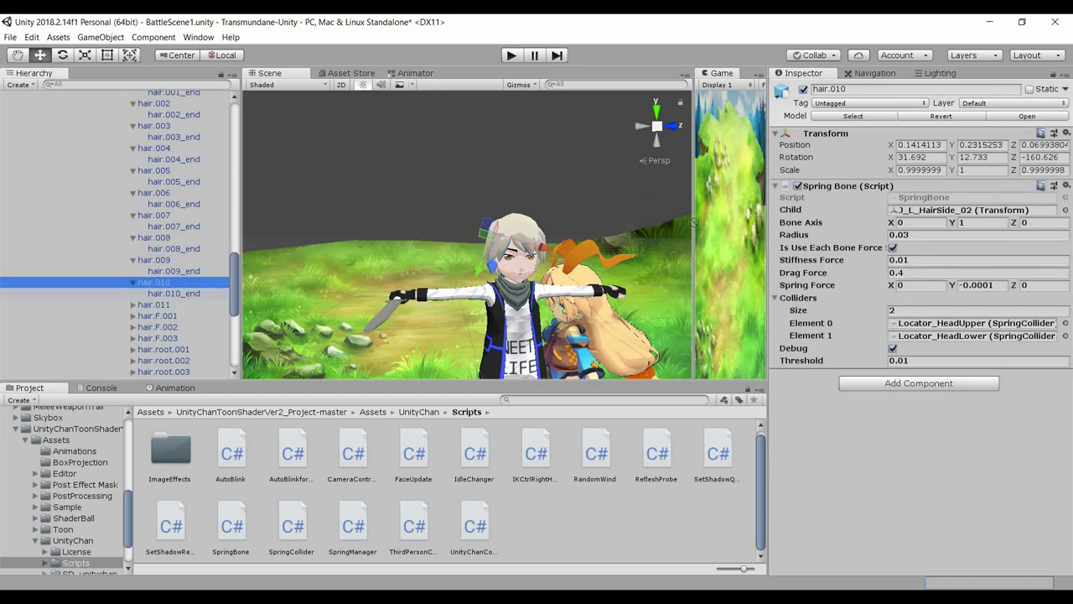
{"action": "left_click_drag", "start_coordinate": [694, 223], "coordinate": [941, 211]}
{"action": "left_click", "coordinate": [134, 304]}
{"action": "left_click", "coordinate": [177, 314]}
{"action": "left_click", "coordinate": [175, 305]}
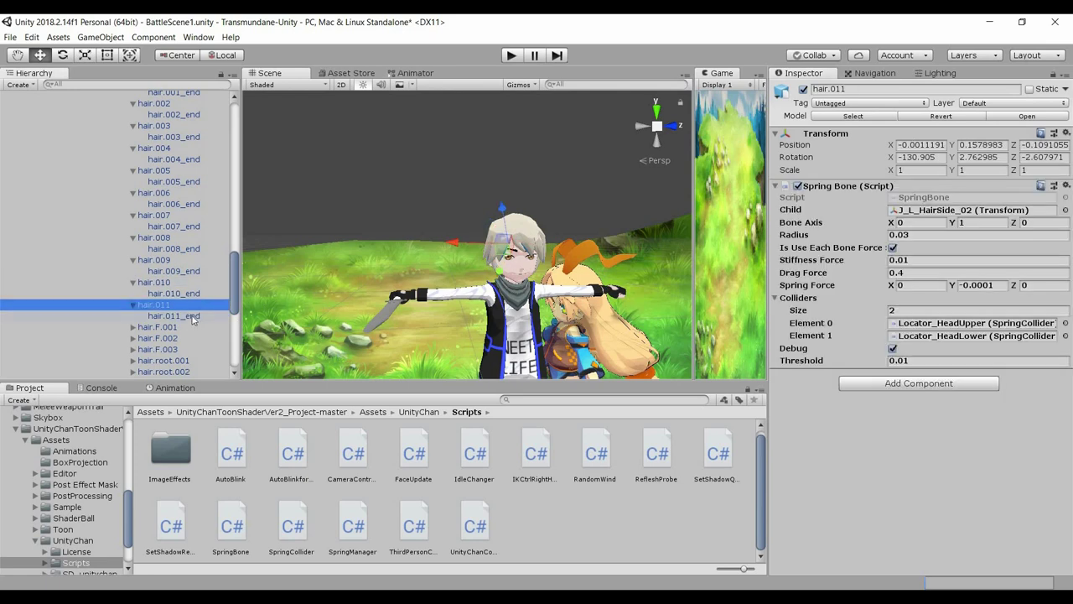
{"action": "left_click_drag", "start_coordinate": [193, 318], "coordinate": [956, 211]}
- Assign hair.F.001_end as the Child of hair.F.001's Spring Bone
{"action": "scroll", "coordinate": [167, 302], "scroll_direction": "down", "scroll_amount": 1}
{"action": "left_click", "coordinate": [151, 286]}
{"action": "left_click", "coordinate": [133, 285]}
{"action": "left_click_drag", "start_coordinate": [172, 296], "coordinate": [952, 213]}
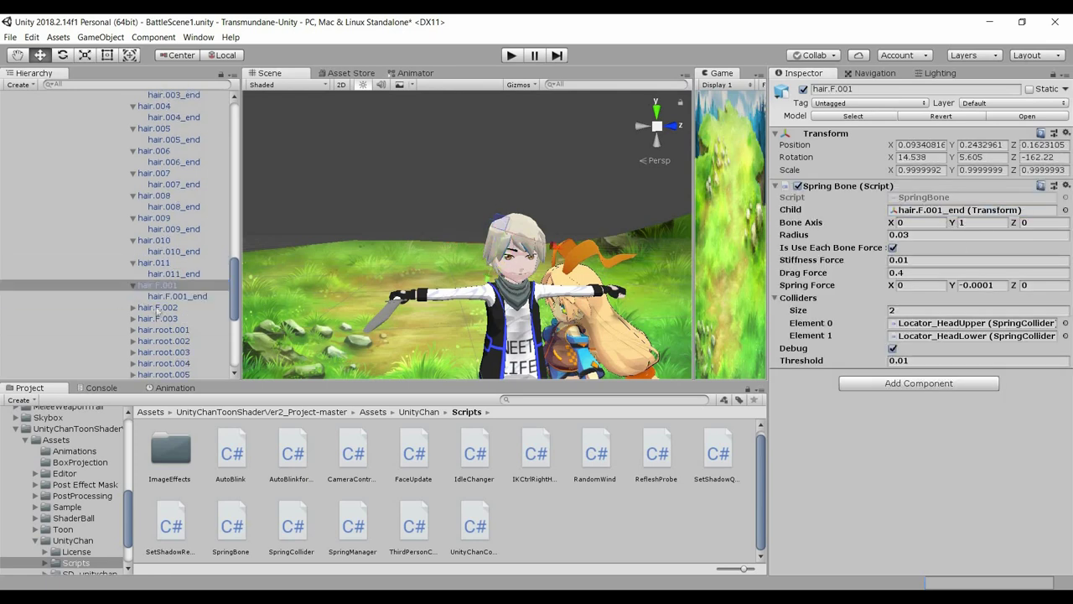
- Assign hair.F.002_end and hair.F.003_end as the Spring Bone Child of hair.F.002 and hair.F.003 respectively
{"action": "left_click", "coordinate": [157, 309]}
{"action": "key", "text": "Right"}
{"action": "left_click_drag", "start_coordinate": [160, 320], "coordinate": [952, 212]}
{"action": "left_click", "coordinate": [155, 330]}
{"action": "key", "text": "Right"}
{"action": "left_click_drag", "start_coordinate": [157, 340], "coordinate": [950, 212]}
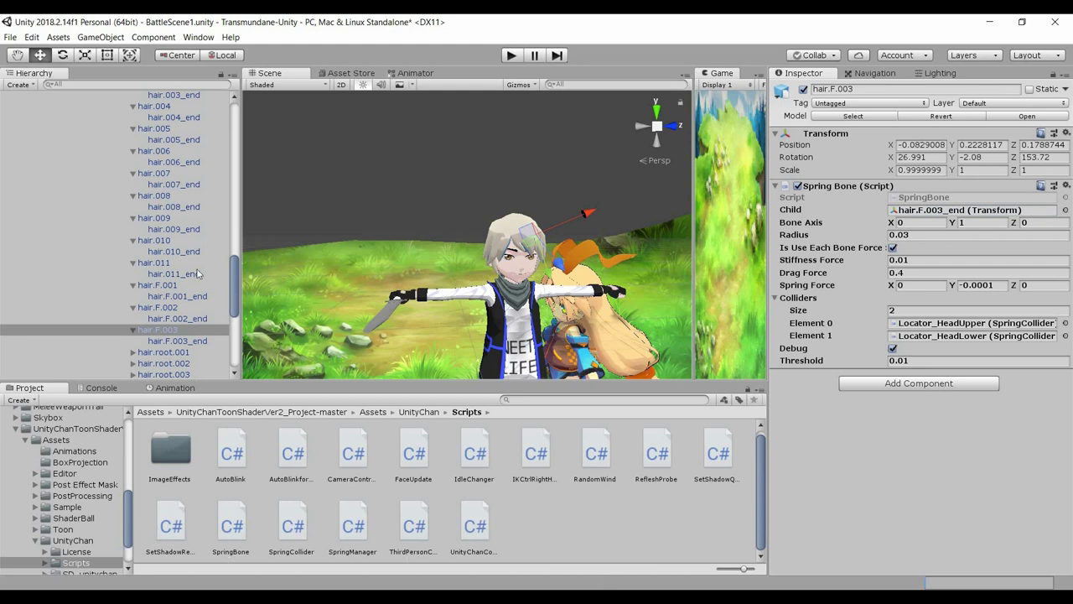
- Select the Yume root object and examine its Spring Manager component
{"action": "scroll", "coordinate": [197, 273], "scroll_direction": "up", "scroll_amount": 5}
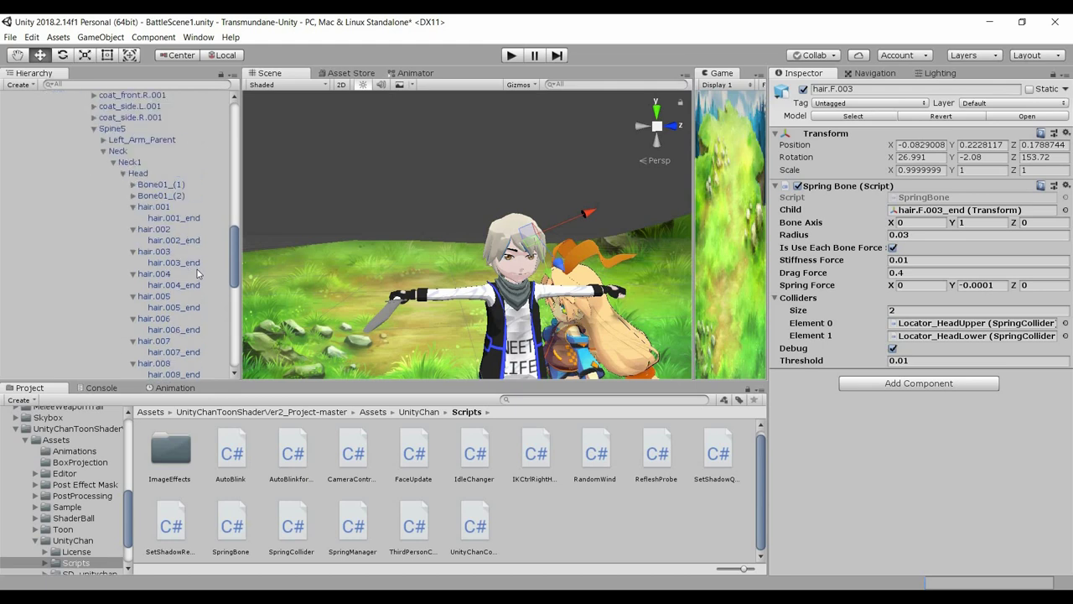
{"action": "scroll", "coordinate": [197, 269], "scroll_direction": "up", "scroll_amount": 5}
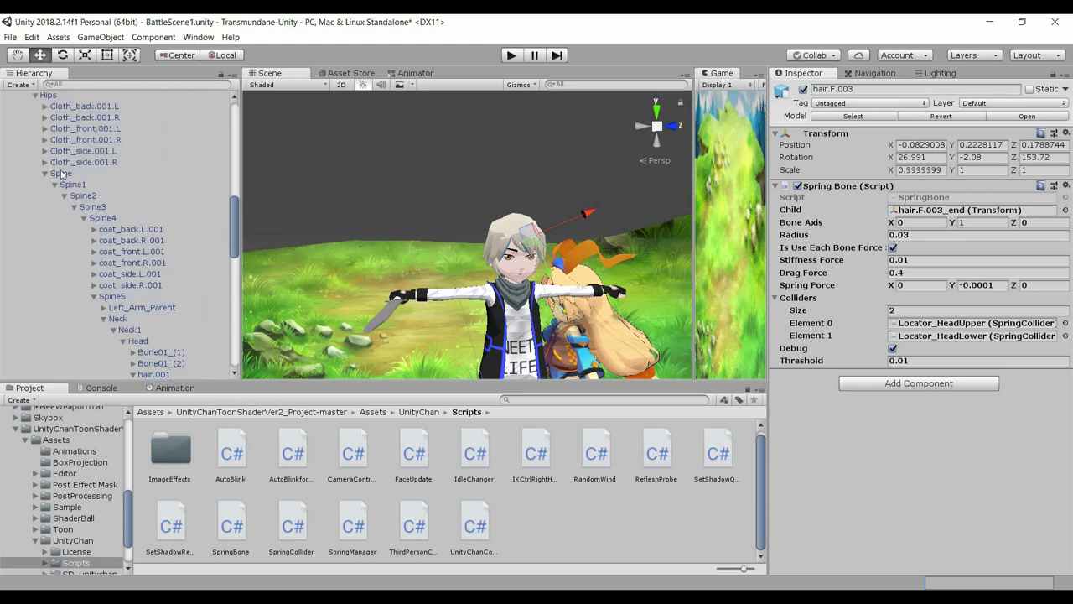
{"action": "left_click", "coordinate": [60, 174]}
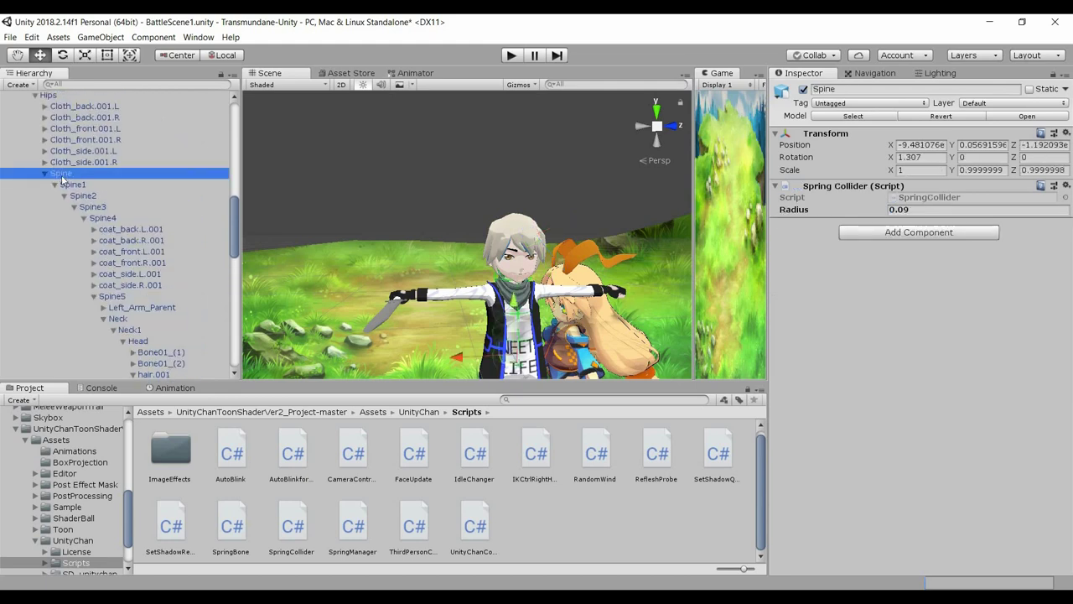
{"action": "scroll", "coordinate": [72, 141], "scroll_direction": "up", "scroll_amount": 3}
{"action": "left_click", "coordinate": [608, 307]}
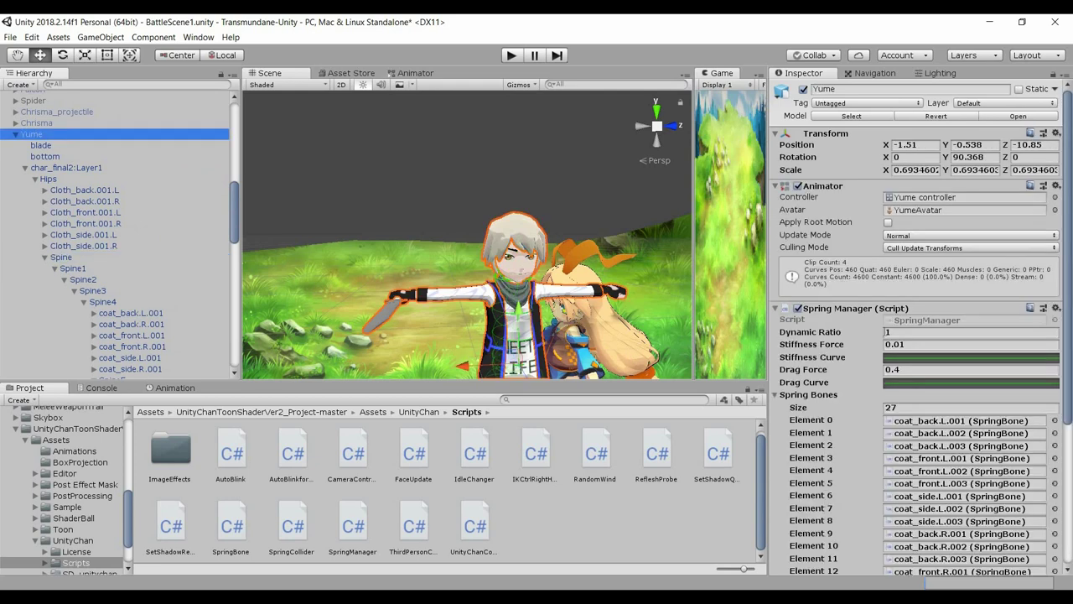
{"action": "scroll", "coordinate": [853, 308], "scroll_direction": "down", "scroll_amount": 5}
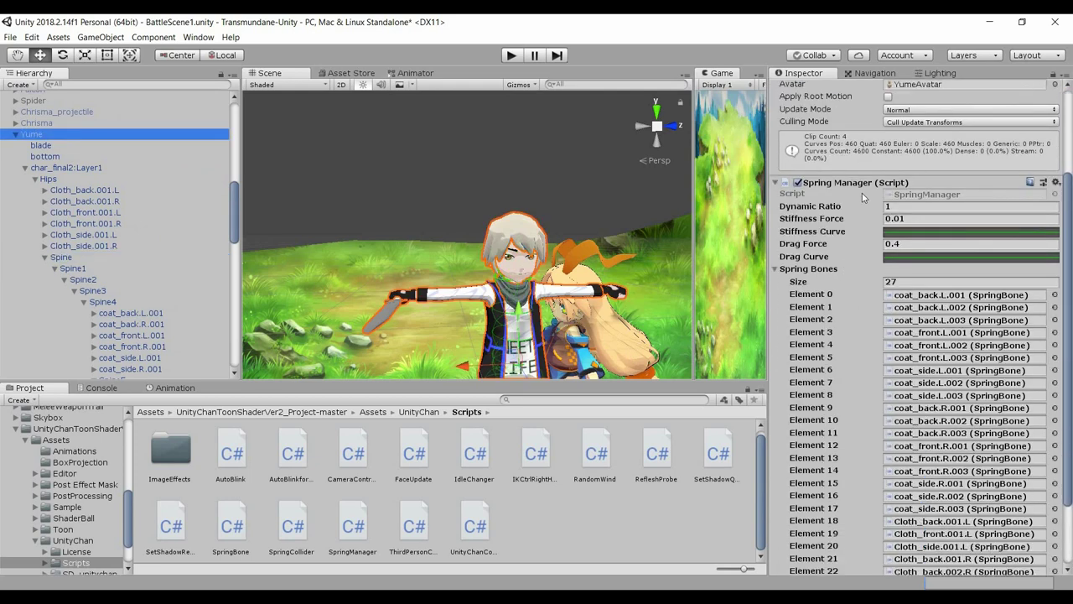
{"action": "left_click", "coordinate": [1060, 183]}
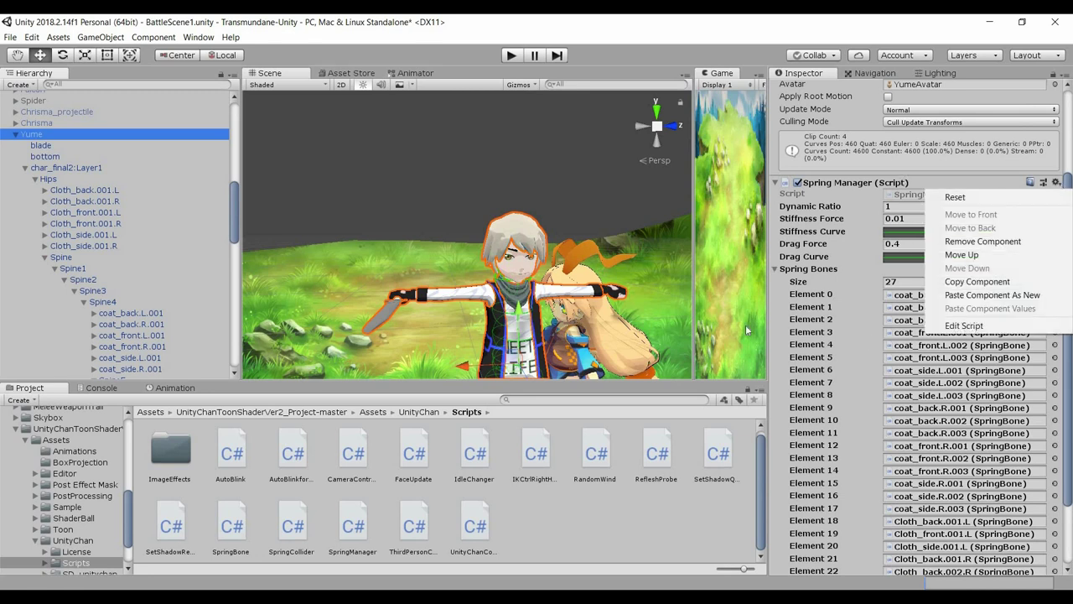
- Examine the Spring Bones list in the UnityChan model's Spring Manager for reference
{"action": "left_click", "coordinate": [591, 279]}
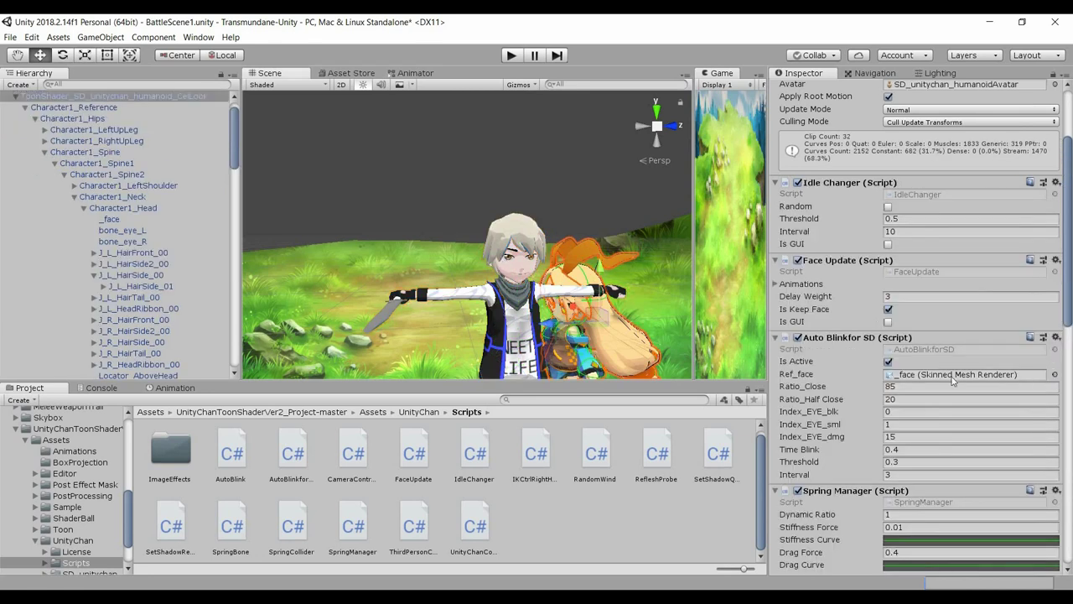
{"action": "scroll", "coordinate": [859, 201], "scroll_direction": "down", "scroll_amount": 10}
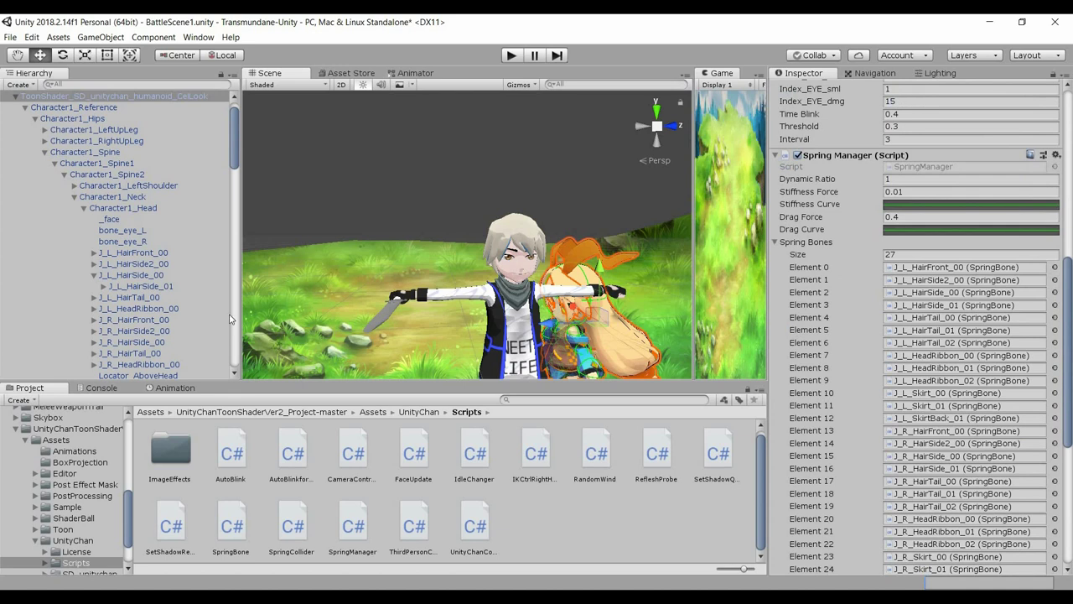
{"action": "scroll", "coordinate": [93, 283], "scroll_direction": "down", "scroll_amount": 15}
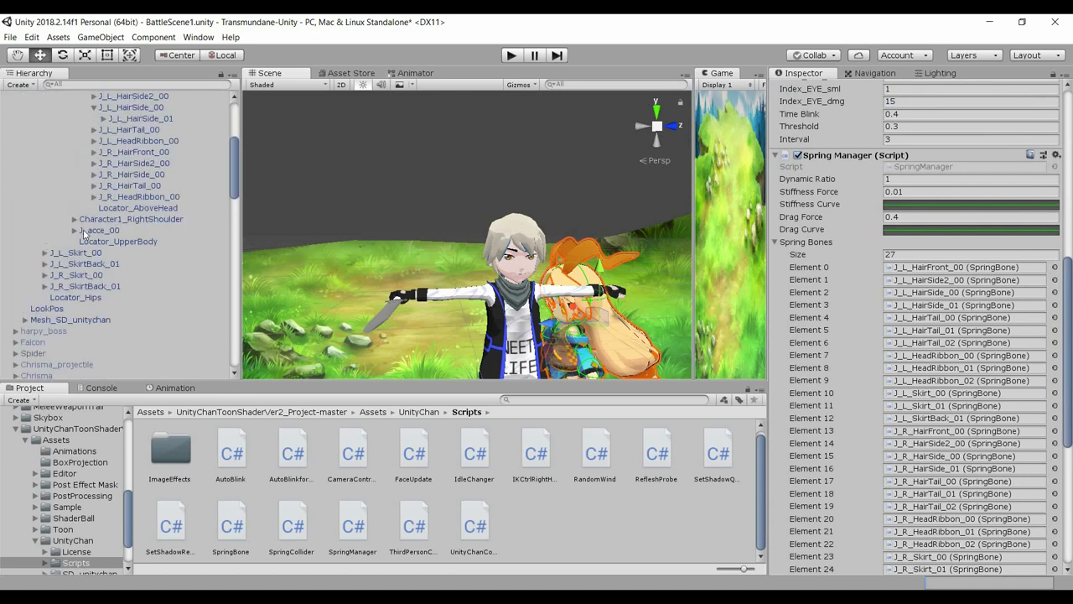
- Reselect Yume and set the Spring Bones list size in its Spring Manager to 41
{"action": "left_click", "coordinate": [126, 219]}
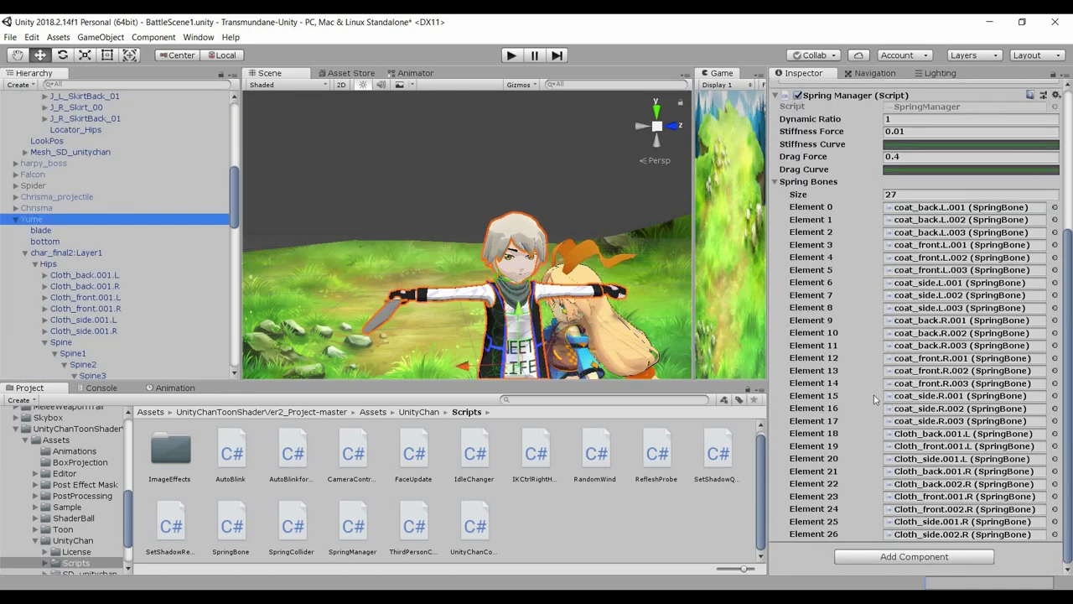
{"action": "scroll", "coordinate": [874, 294], "scroll_direction": "up", "scroll_amount": 3}
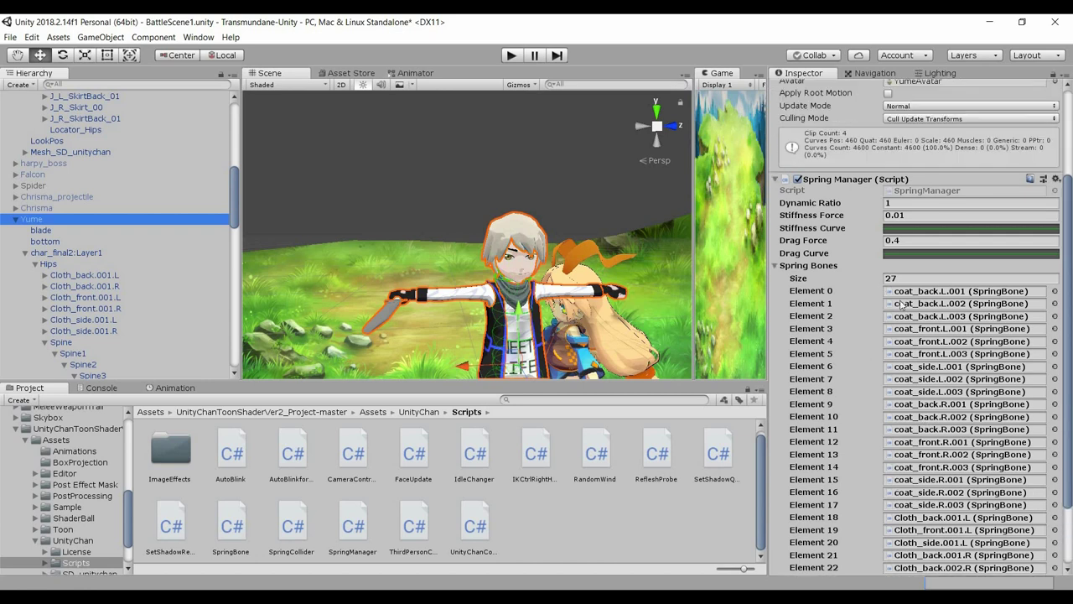
{"action": "scroll", "coordinate": [965, 239], "scroll_direction": "down", "scroll_amount": 1}
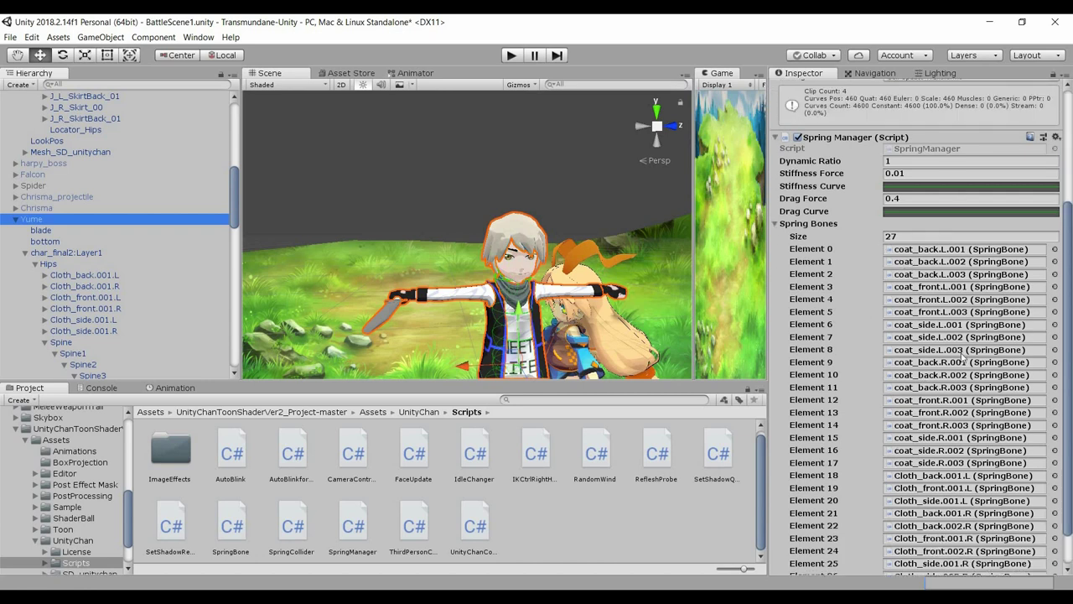
{"action": "scroll", "coordinate": [937, 220], "scroll_direction": "down", "scroll_amount": 1}
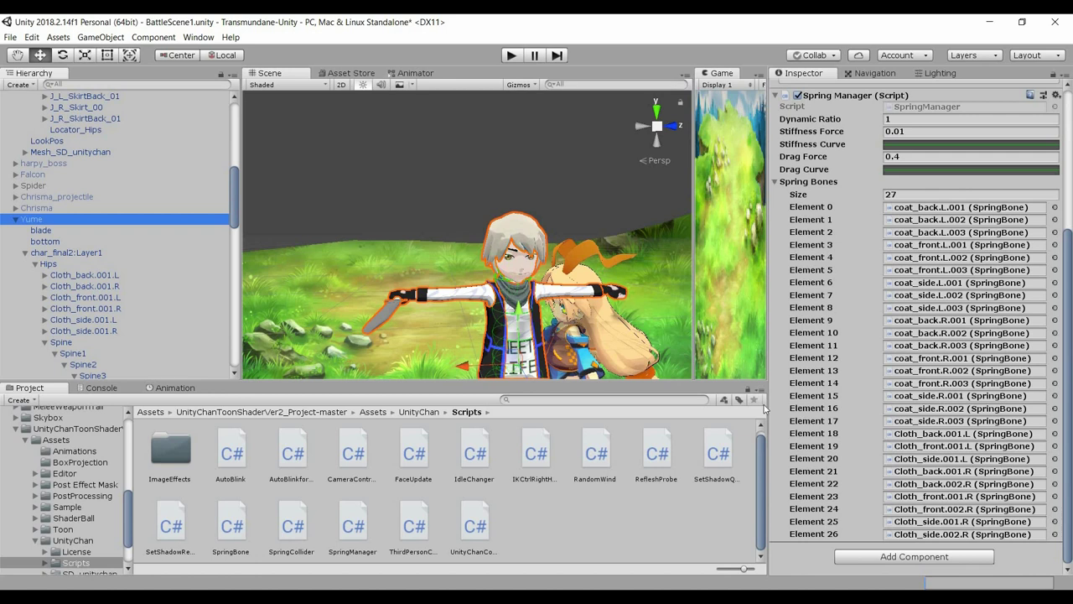
{"action": "scroll", "coordinate": [587, 275], "scroll_direction": "down", "scroll_amount": 3}
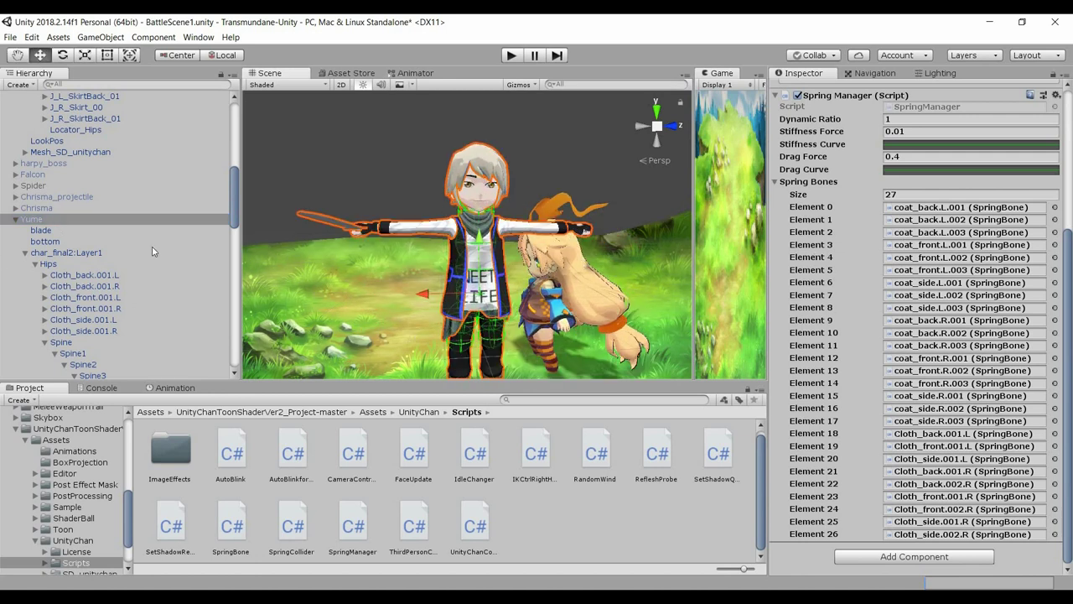
{"action": "scroll", "coordinate": [153, 252], "scroll_direction": "down", "scroll_amount": 10}
{"action": "scroll", "coordinate": [159, 179], "scroll_direction": "up", "scroll_amount": 5}
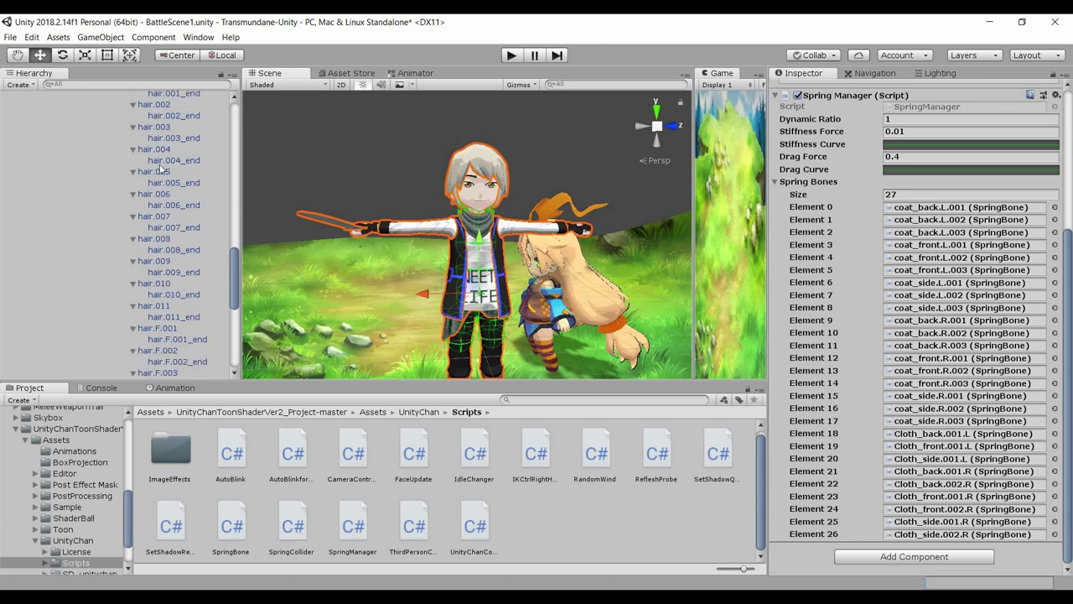
{"action": "scroll", "coordinate": [183, 277], "scroll_direction": "down", "scroll_amount": 7}
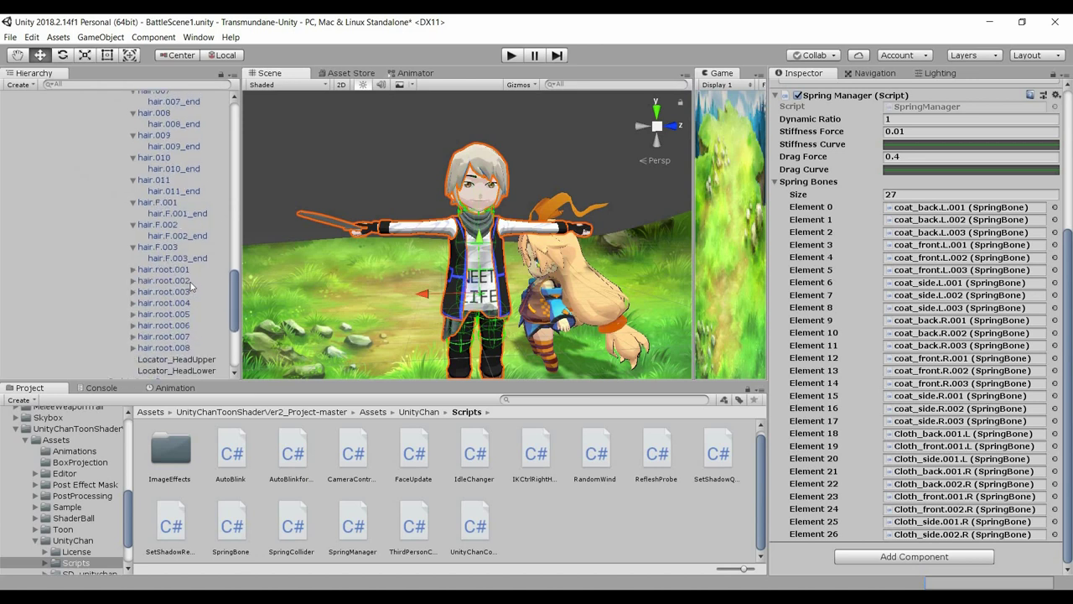
{"action": "scroll", "coordinate": [192, 324], "scroll_direction": "down", "scroll_amount": 3}
{"action": "scroll", "coordinate": [193, 325], "scroll_direction": "up", "scroll_amount": 3}
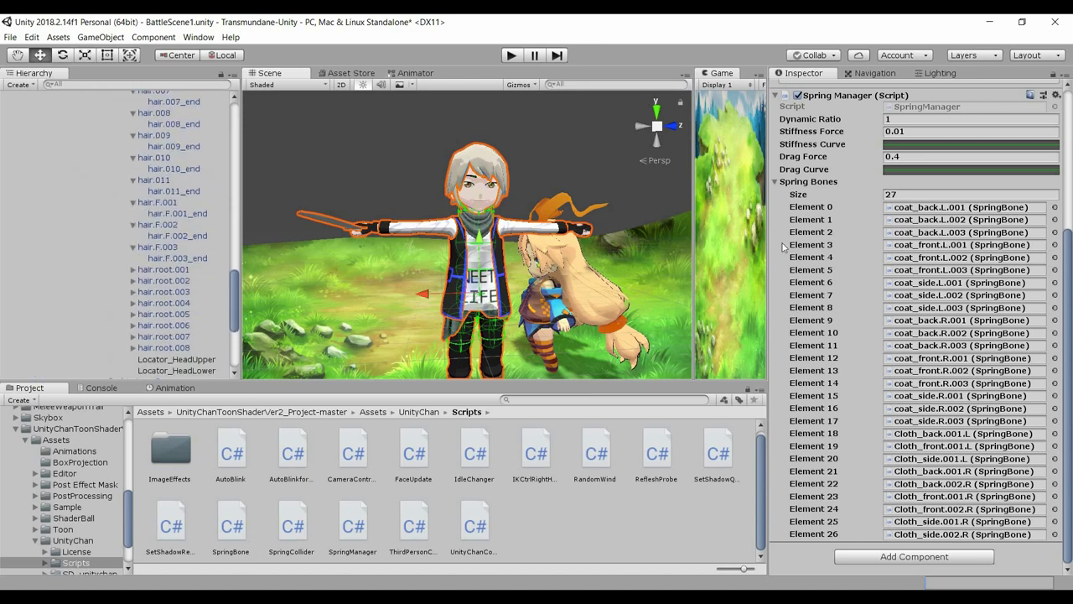
{"action": "left_click", "coordinate": [888, 195]}
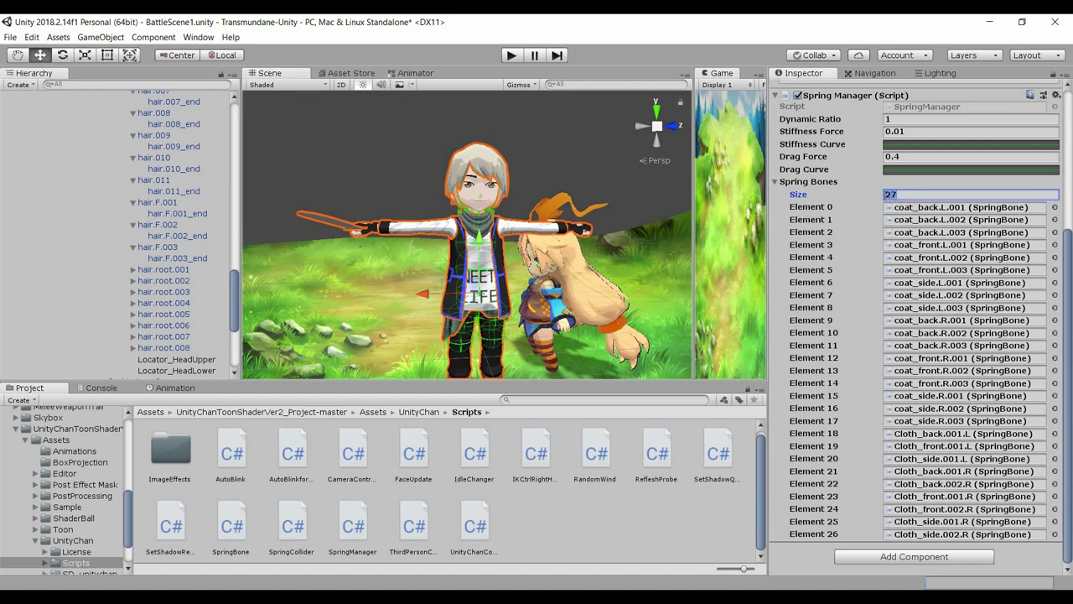
{"action": "type", "text": "41"}
{"action": "key", "text": "Return"}
- Assign hair.001 through hair.006 in order to Elements 27 to 32 of Yume's Spring Bones list
{"action": "scroll", "coordinate": [908, 268], "scroll_direction": "down", "scroll_amount": 5}
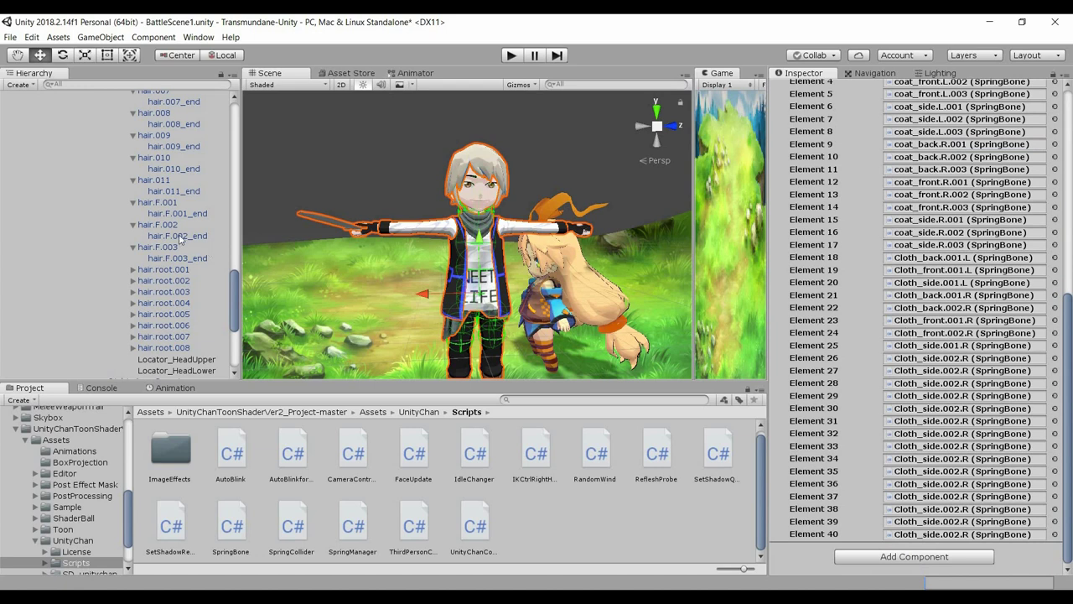
{"action": "scroll", "coordinate": [179, 239], "scroll_direction": "up", "scroll_amount": 6}
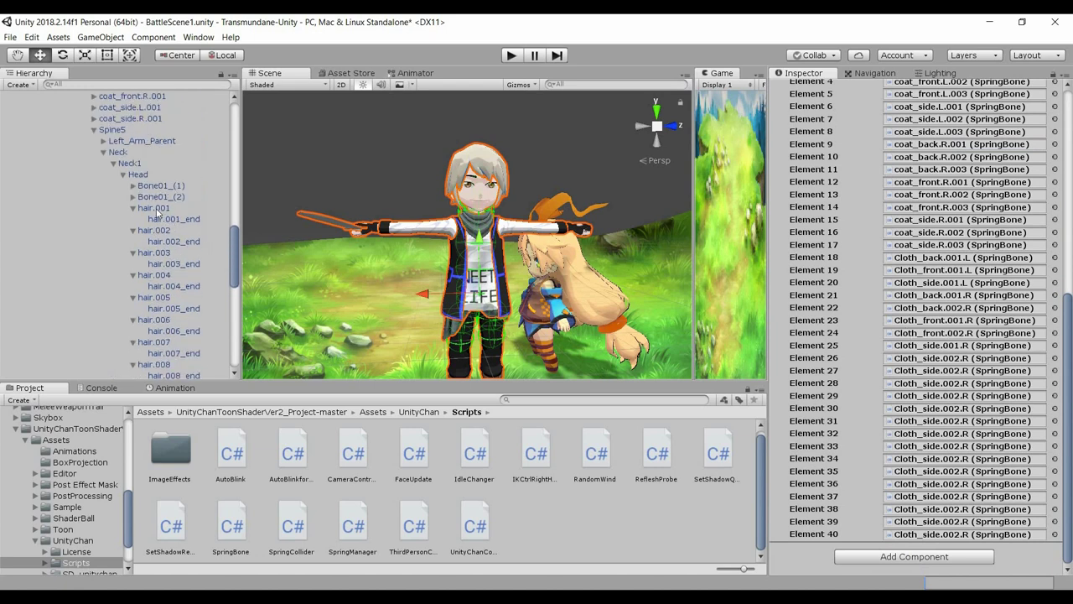
{"action": "left_click_drag", "start_coordinate": [734, 319], "coordinate": [897, 370]}
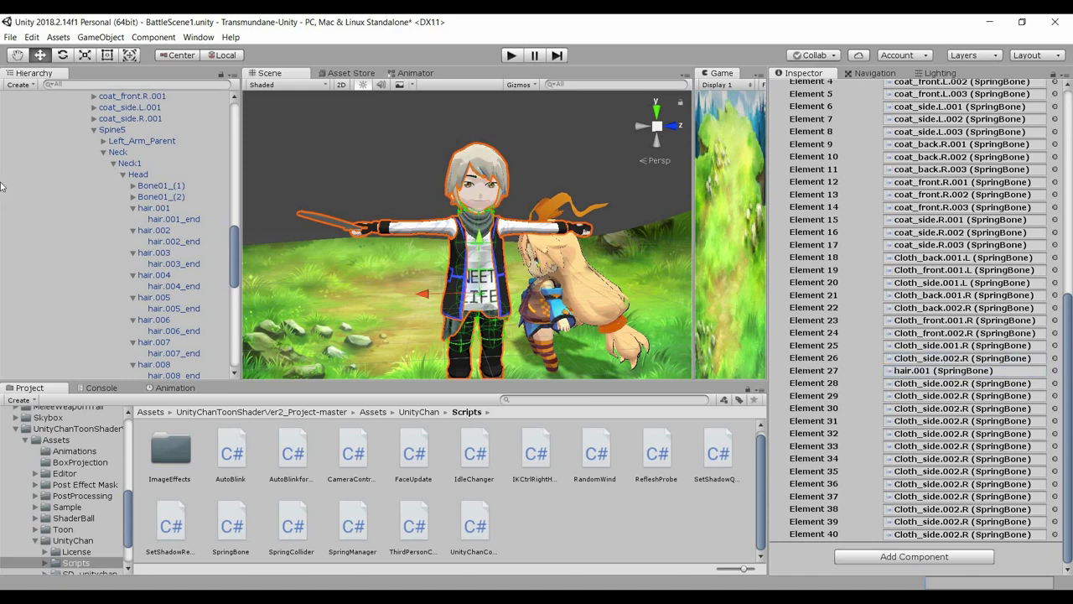
{"action": "left_click_drag", "start_coordinate": [154, 232], "coordinate": [965, 384]}
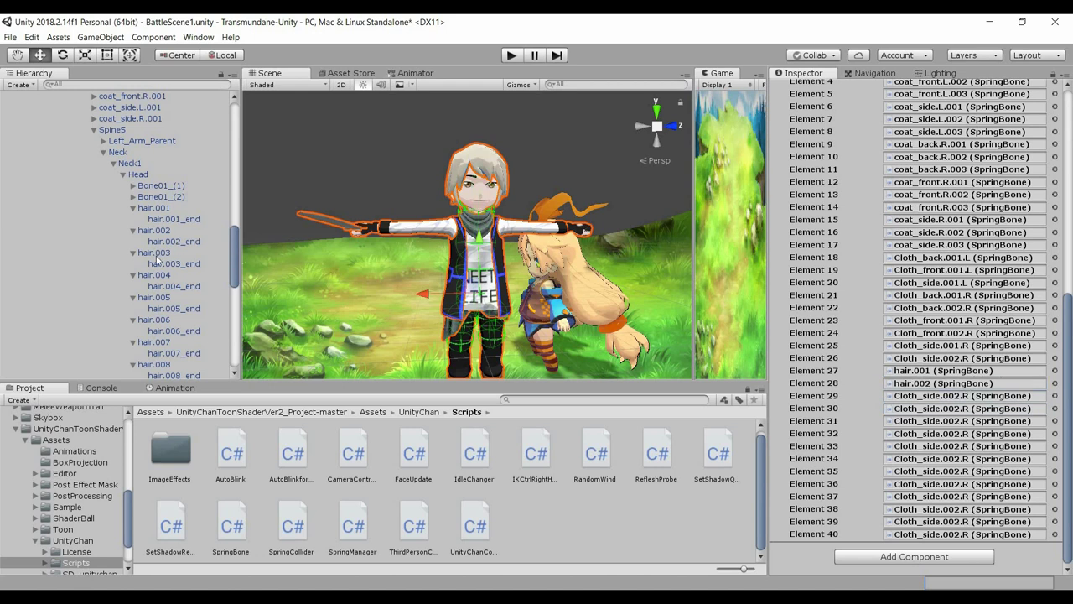
{"action": "left_click_drag", "start_coordinate": [156, 260], "coordinate": [953, 398]}
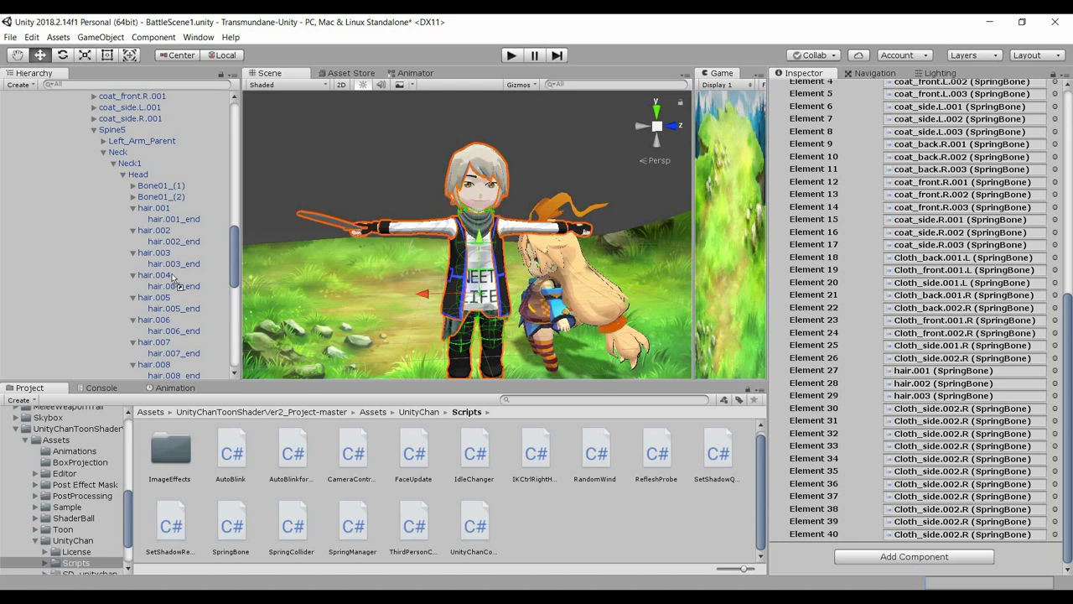
{"action": "left_click_drag", "start_coordinate": [175, 280], "coordinate": [939, 409]}
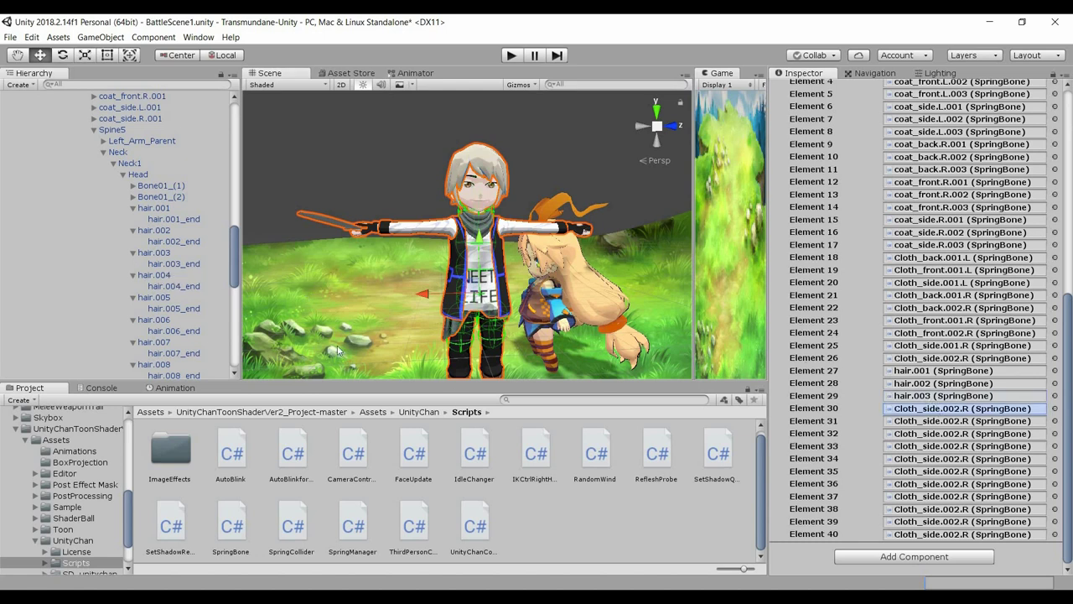
{"action": "left_click_drag", "start_coordinate": [165, 298], "coordinate": [930, 421]}
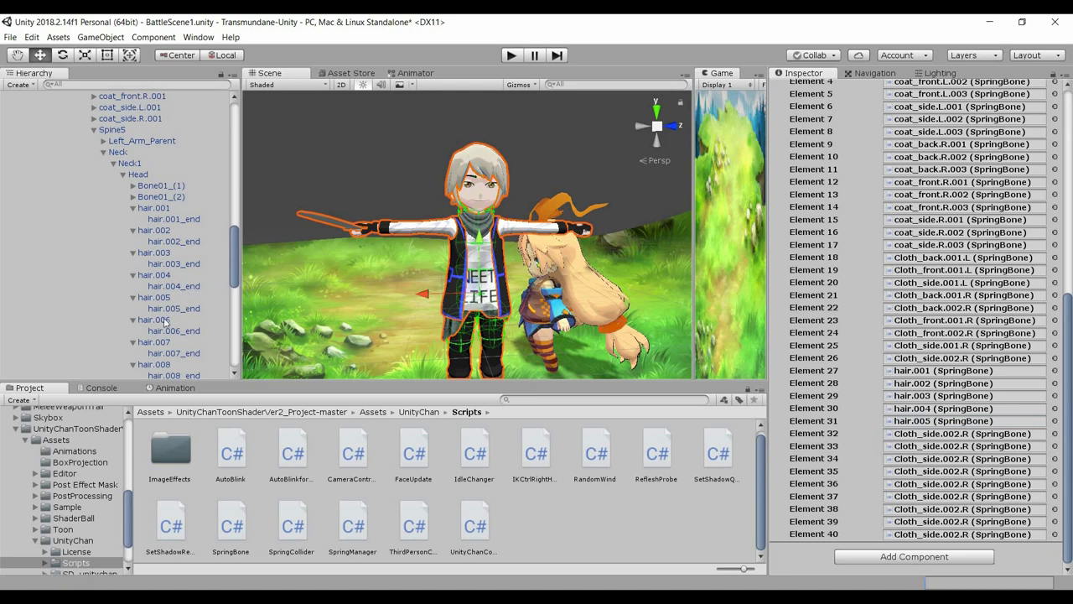
{"action": "left_click_drag", "start_coordinate": [165, 321], "coordinate": [947, 433]}
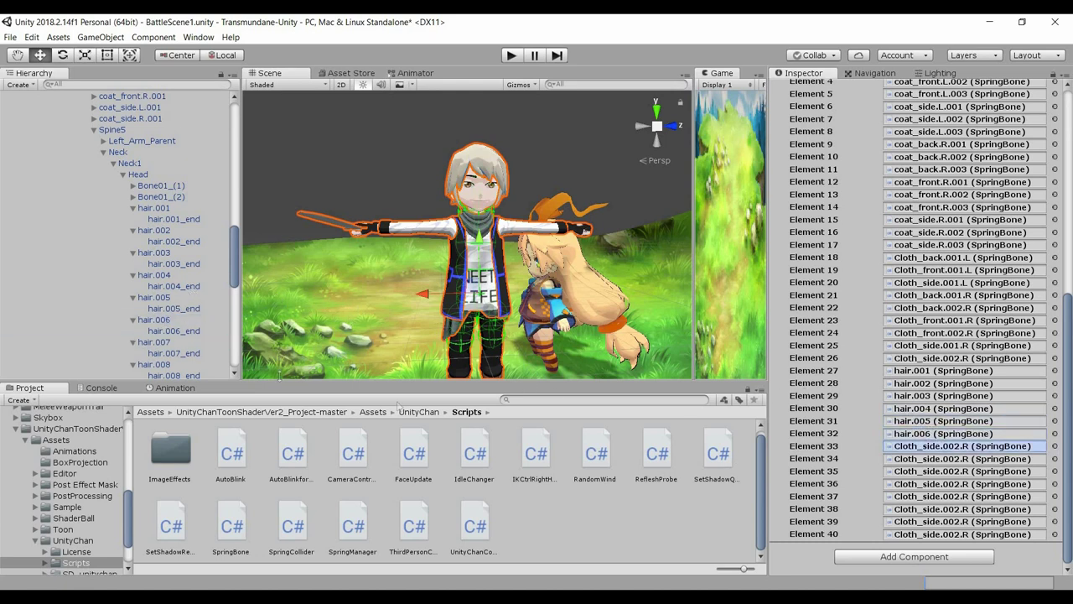
- Assign hair.007 through hair.011 in order to Elements 33 to 37 of Yume's Spring Bones list
{"action": "left_click_drag", "start_coordinate": [166, 365], "coordinate": [973, 459]}
{"action": "scroll", "coordinate": [169, 279], "scroll_direction": "down", "scroll_amount": 4}
{"action": "left_click_drag", "start_coordinate": [166, 261], "coordinate": [948, 472]}
{"action": "left_click_drag", "start_coordinate": [151, 284], "coordinate": [912, 485]}
{"action": "left_click_drag", "start_coordinate": [151, 308], "coordinate": [971, 497]}
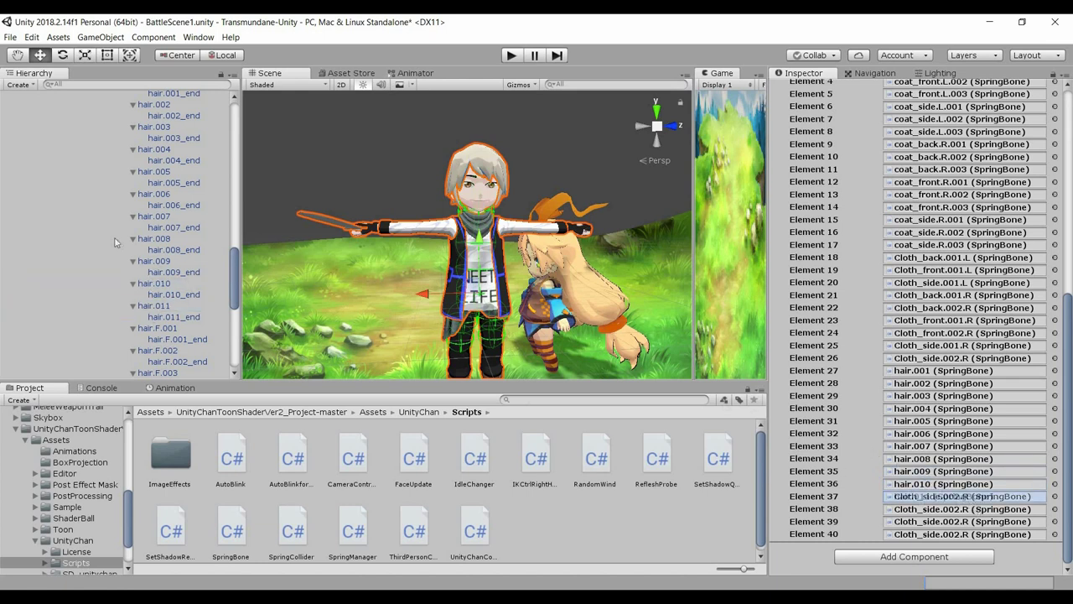
- Assign hair.F.001, hair.F.002 and hair.F.003 to Elements 38, 39 and 40 of Yume's Spring Bones list
{"action": "scroll", "coordinate": [116, 243], "scroll_direction": "down", "scroll_amount": 1}
{"action": "left_click_drag", "start_coordinate": [158, 286], "coordinate": [922, 508]}
{"action": "left_click_drag", "start_coordinate": [154, 310], "coordinate": [904, 521]}
{"action": "left_click_drag", "start_coordinate": [161, 333], "coordinate": [918, 537]}
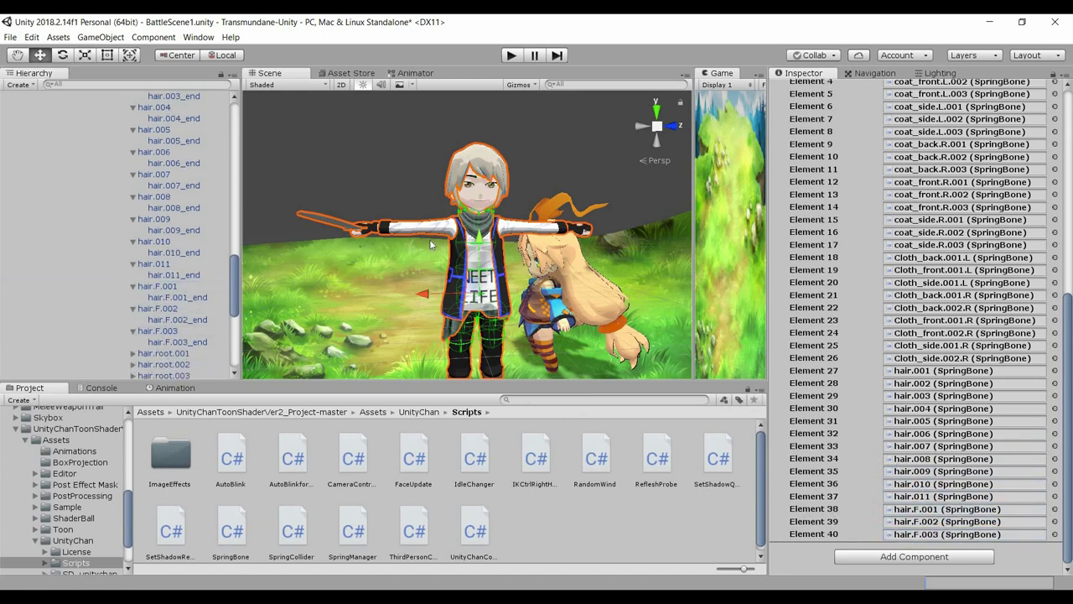
- Run the scene, examine Yume's hair and coat spring physics from several angles, and stop play mode
{"action": "left_click", "coordinate": [511, 56]}
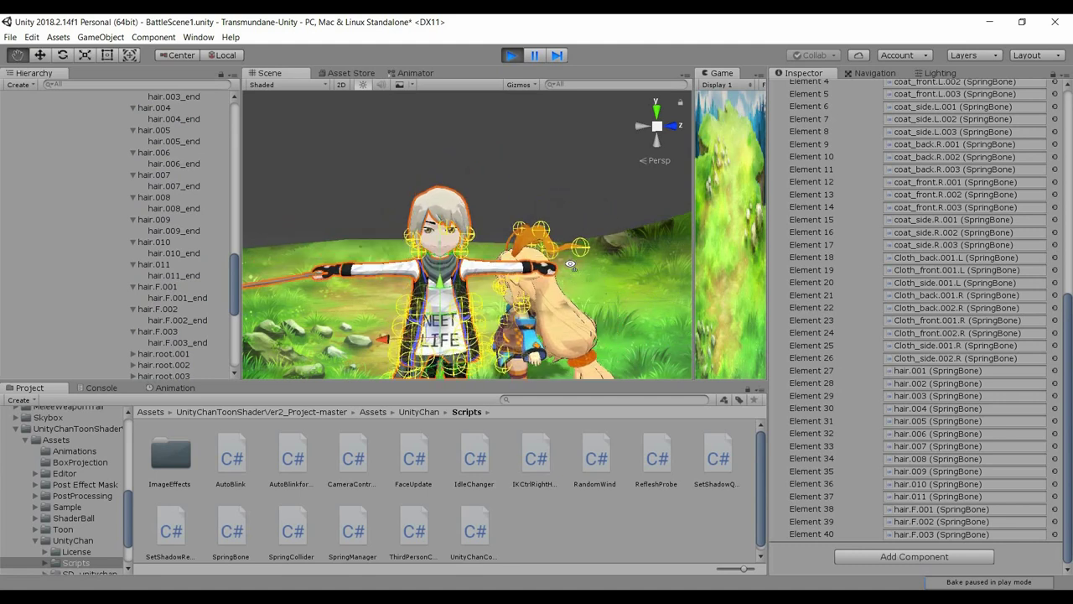
{"action": "right_click_drag", "start_coordinate": [570, 264], "coordinate": [501, 224]}
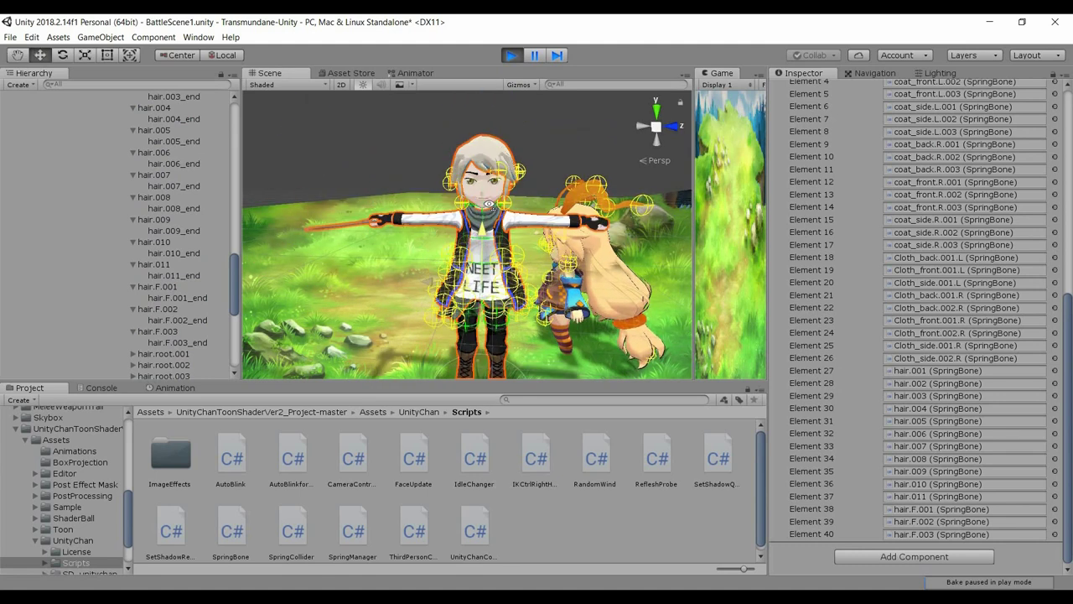
{"action": "left_click_drag", "start_coordinate": [489, 203], "coordinate": [475, 235], "text": "alt"}
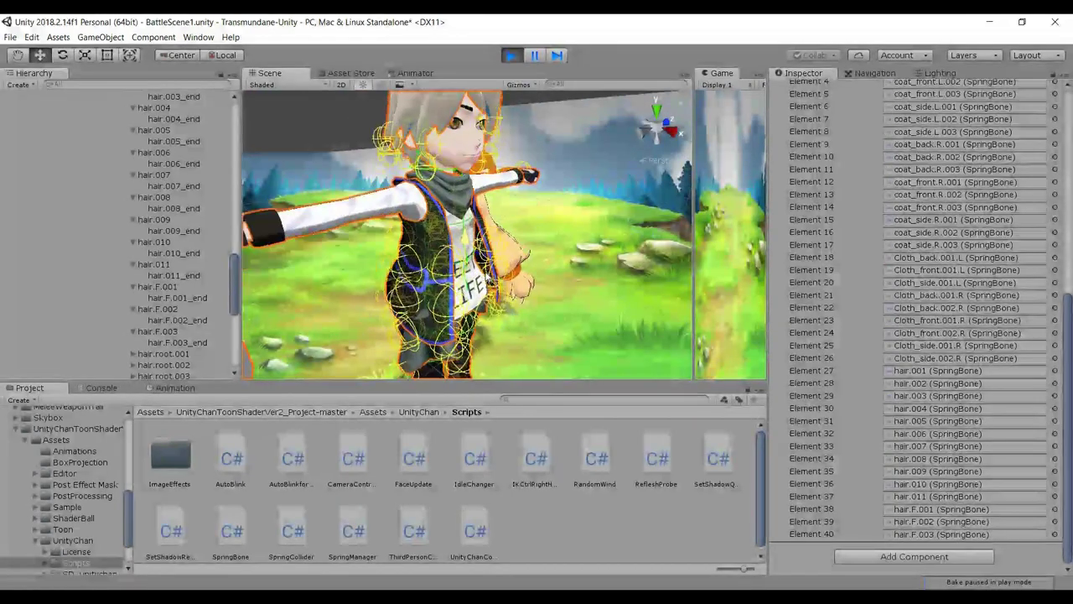
{"action": "scroll", "coordinate": [489, 279], "scroll_direction": "down", "scroll_amount": 3}
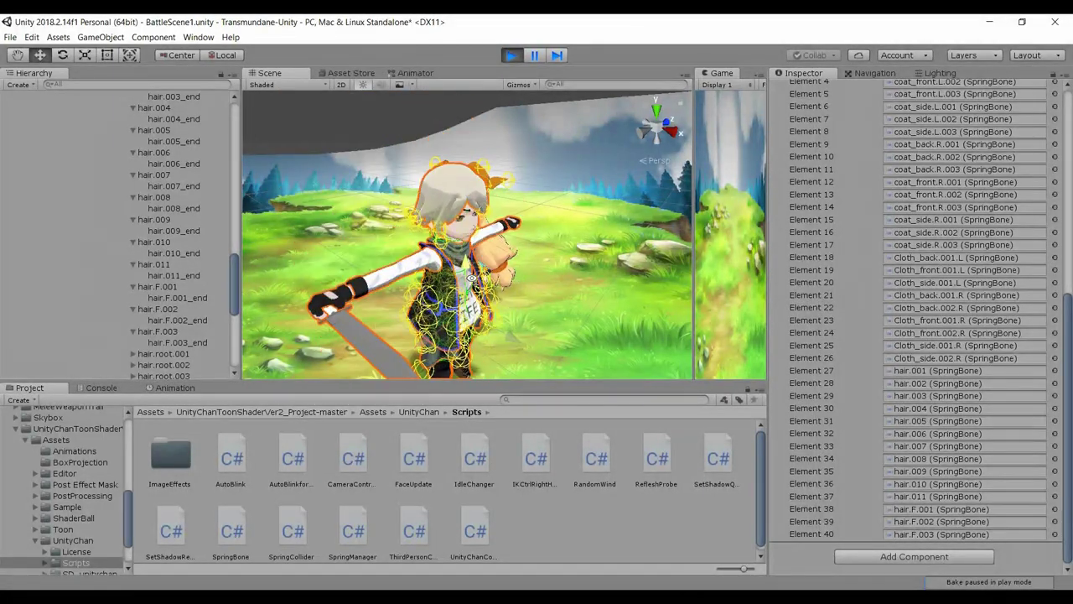
{"action": "left_click_drag", "start_coordinate": [471, 277], "coordinate": [513, 286], "text": "alt"}
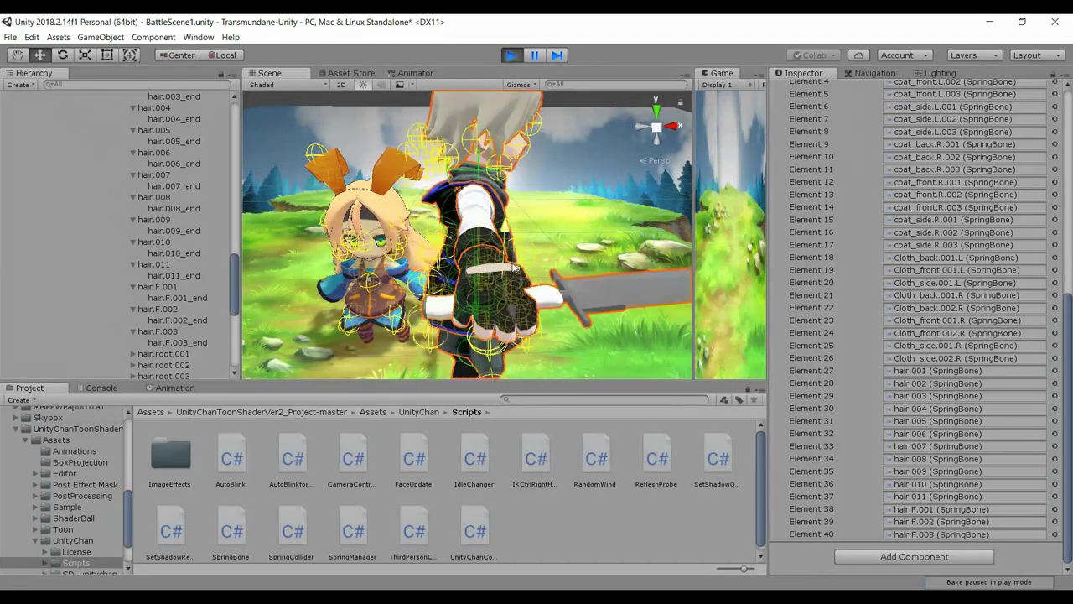
{"action": "left_click", "coordinate": [512, 55]}
{"action": "middle_click_drag", "start_coordinate": [561, 274], "coordinate": [566, 288]}
{"action": "right_click_drag", "start_coordinate": [566, 287], "coordinate": [538, 275]}
{"action": "middle_click_drag", "start_coordinate": [539, 275], "coordinate": [584, 286]}
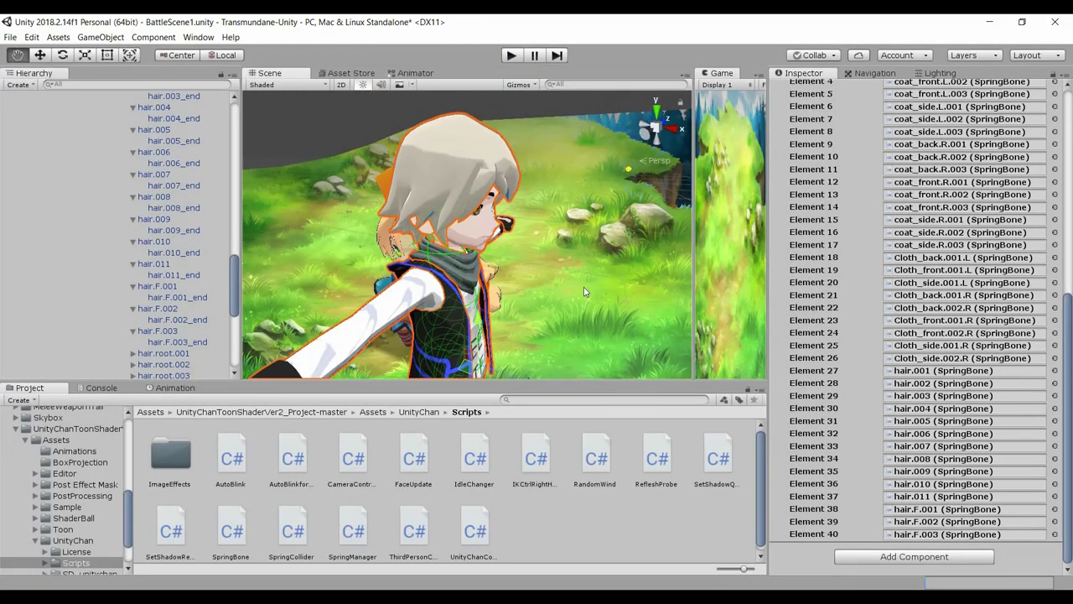
{"action": "scroll", "coordinate": [583, 286], "scroll_direction": "down", "scroll_amount": 5}
{"action": "middle_click_drag", "start_coordinate": [514, 285], "coordinate": [549, 290]}
{"action": "left_click_drag", "start_coordinate": [549, 288], "coordinate": [489, 234], "text": "alt"}
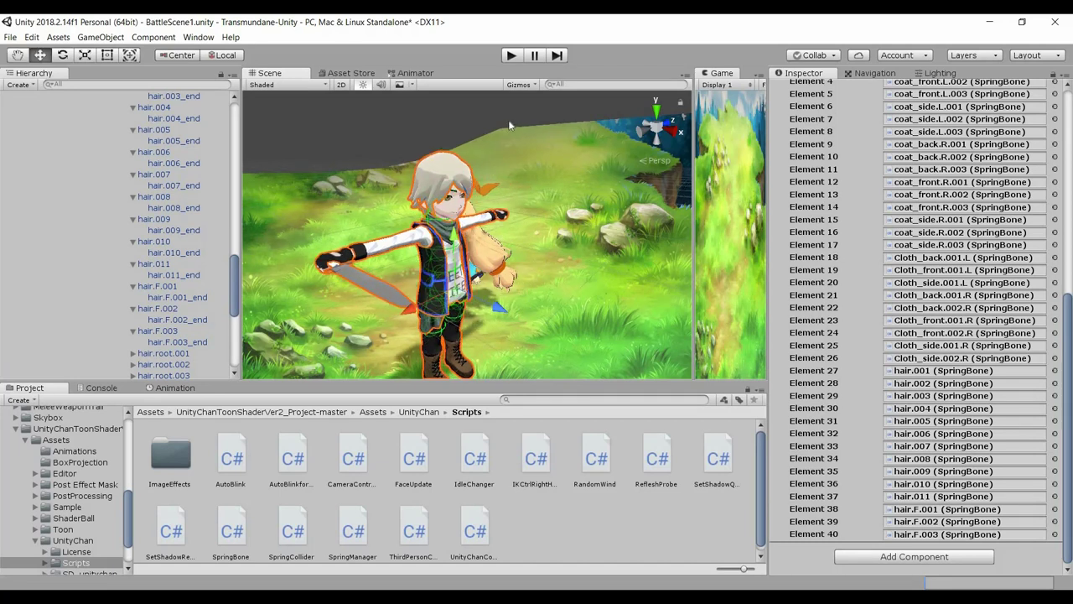